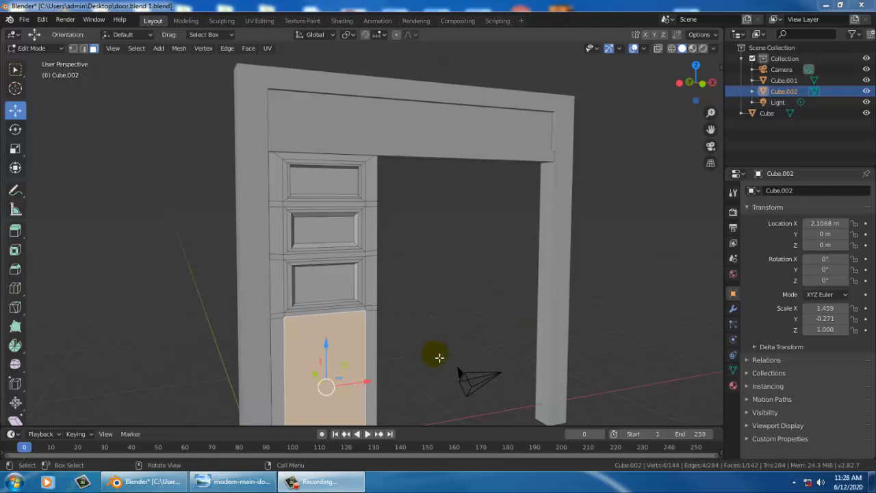
Step: Check the modern-main-door reference photo, and inset the front face of the side panel's tall lower section
{"action": "mouse_move", "coordinate": [414, 288]}
{"action": "middle_mouse_down"}
{"action": "mouse_move", "coordinate": [536, 290]}
{"action": "mouse_move", "coordinate": [417, 274]}
{"action": "mouse_move", "coordinate": [386, 288]}
{"action": "mouse_move", "coordinate": [407, 304]}
{"action": "middle_mouse_up"}
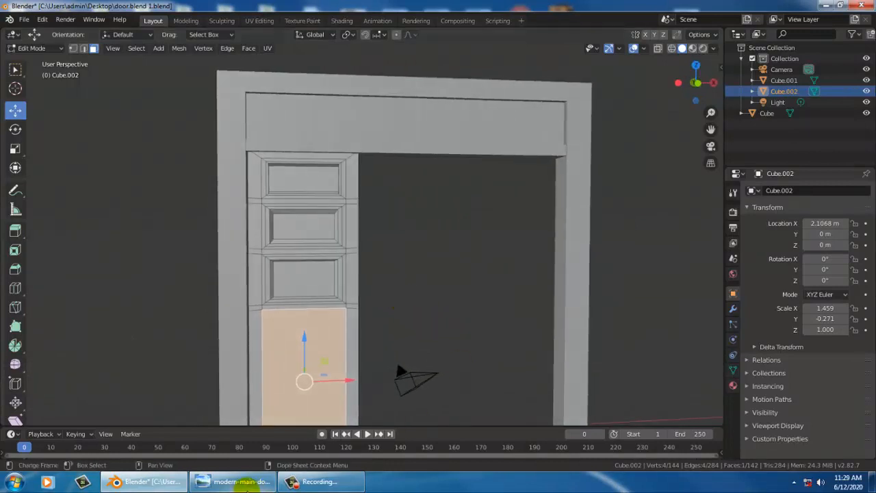
{"action": "left_click", "coordinate": [249, 482]}
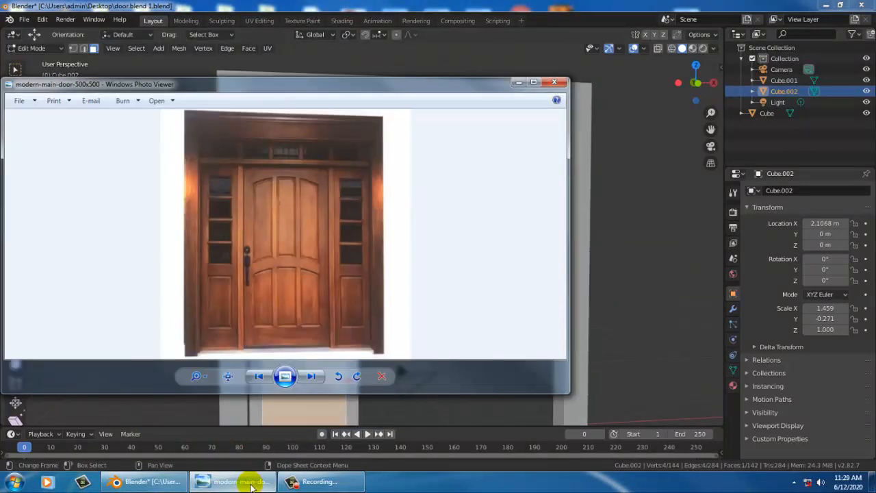
{"action": "left_click", "coordinate": [250, 483]}
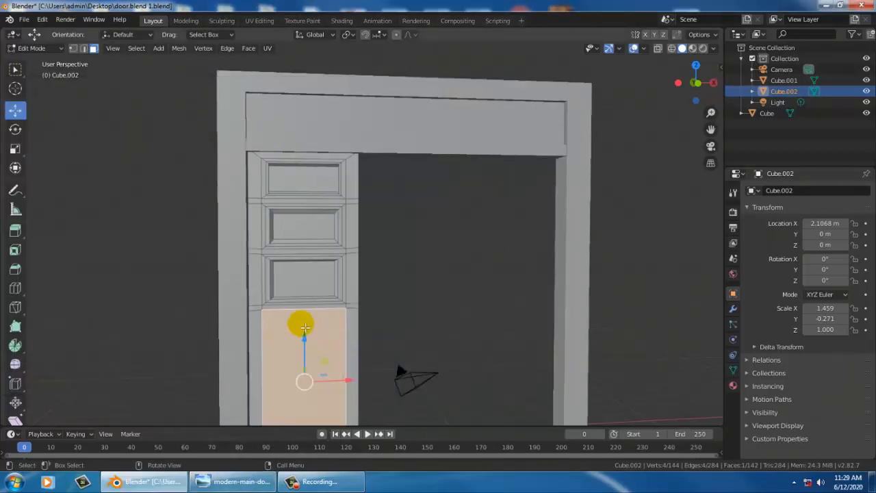
{"action": "middle_click_drag", "start_coordinate": [358, 274], "coordinate": [555, 319]}
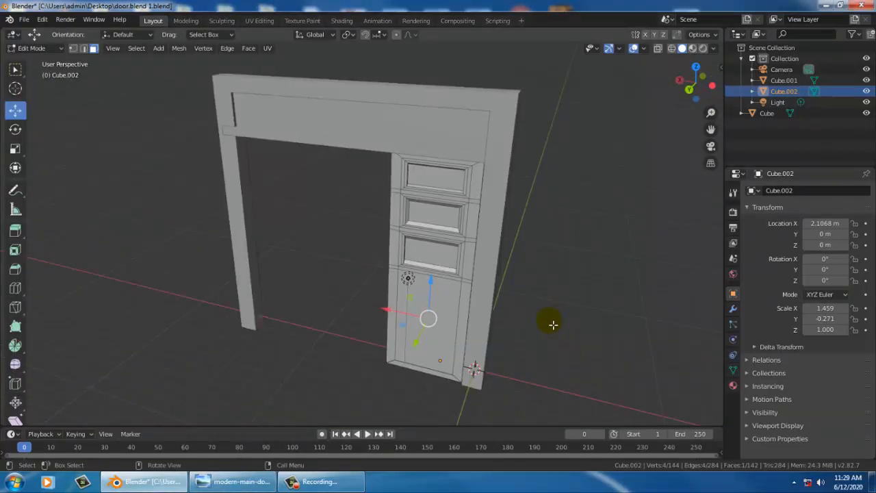
{"action": "left_click", "coordinate": [434, 348]}
{"action": "middle_click_drag", "start_coordinate": [494, 337], "coordinate": [364, 309]}
{"action": "middle_click_drag", "start_coordinate": [396, 355], "coordinate": [387, 264], "text": "shift"}
{"action": "scroll", "coordinate": [319, 300], "scroll_direction": "down", "scroll_amount": 2}
{"action": "scroll", "coordinate": [324, 301], "scroll_direction": "up", "scroll_amount": 3}
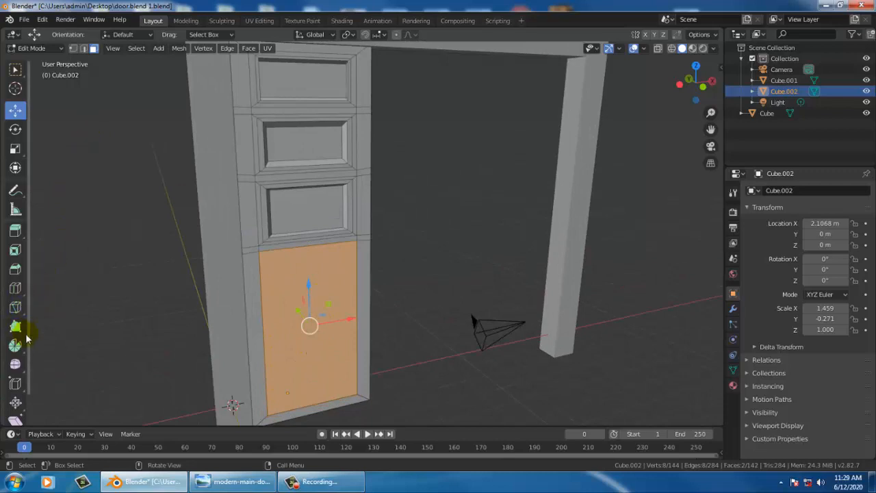
{"action": "left_click", "coordinate": [16, 252]}
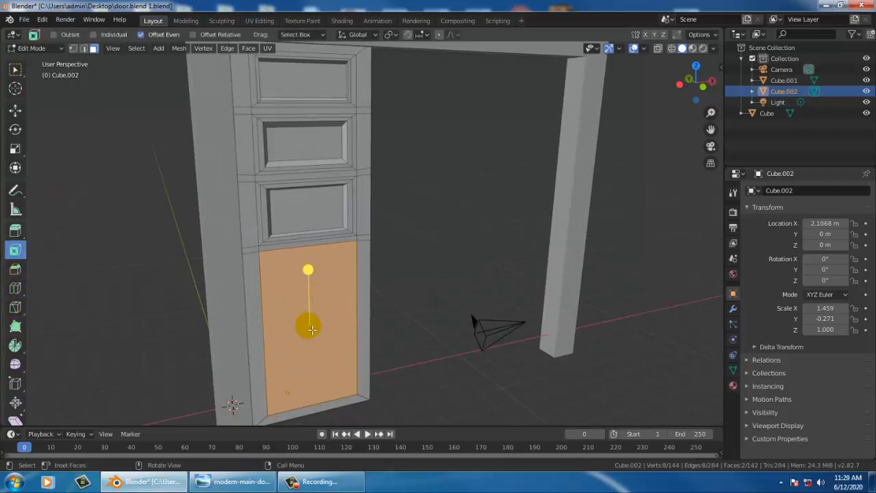
{"action": "left_click_drag", "start_coordinate": [312, 330], "coordinate": [334, 350]}
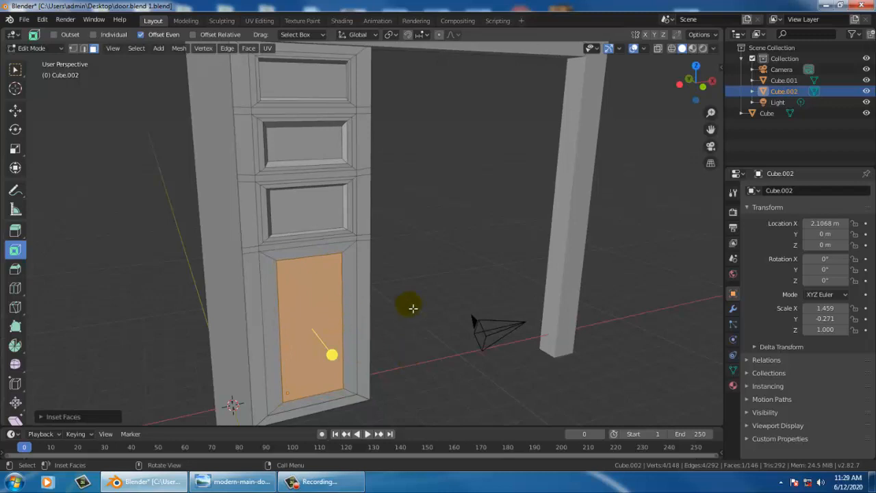
Step: Inset the rear face of the side panel's lower section with a thickness of about 0.42
{"action": "middle_click_drag", "start_coordinate": [280, 297], "coordinate": [473, 272]}
{"action": "left_click", "coordinate": [468, 263]}
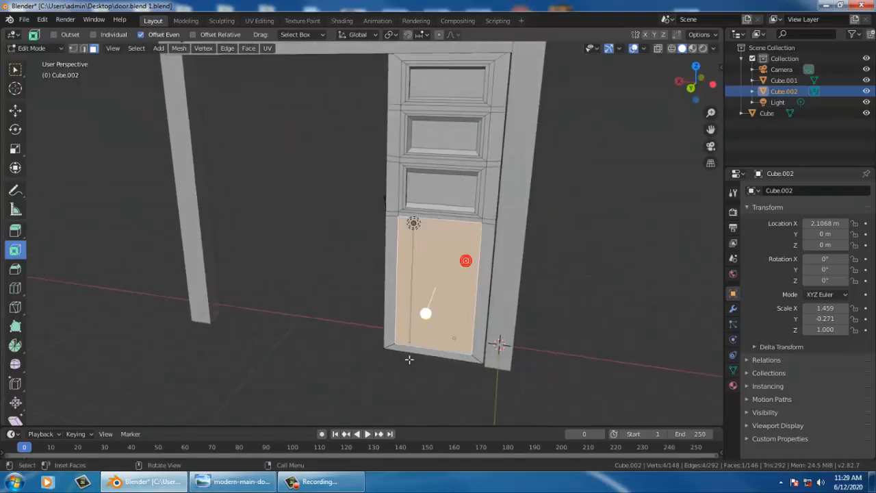
{"action": "left_click", "coordinate": [430, 316]}
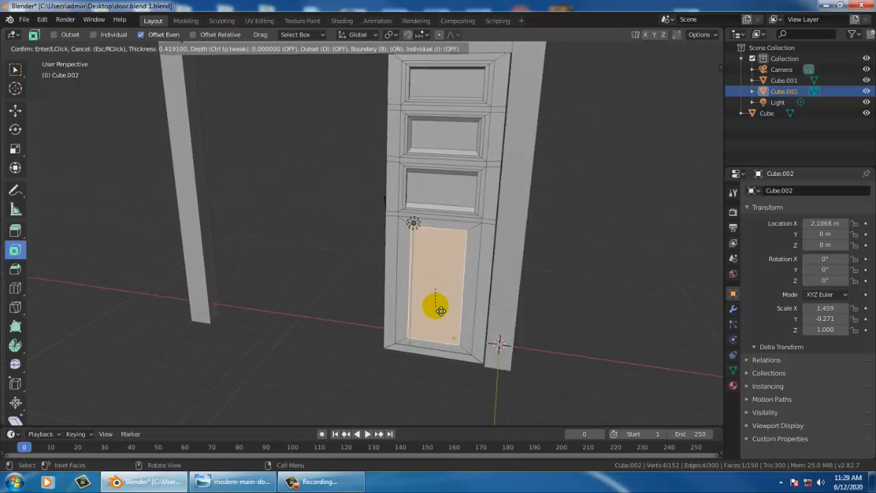
{"action": "left_click", "coordinate": [440, 311]}
{"action": "middle_click_drag", "start_coordinate": [561, 288], "coordinate": [297, 273]}
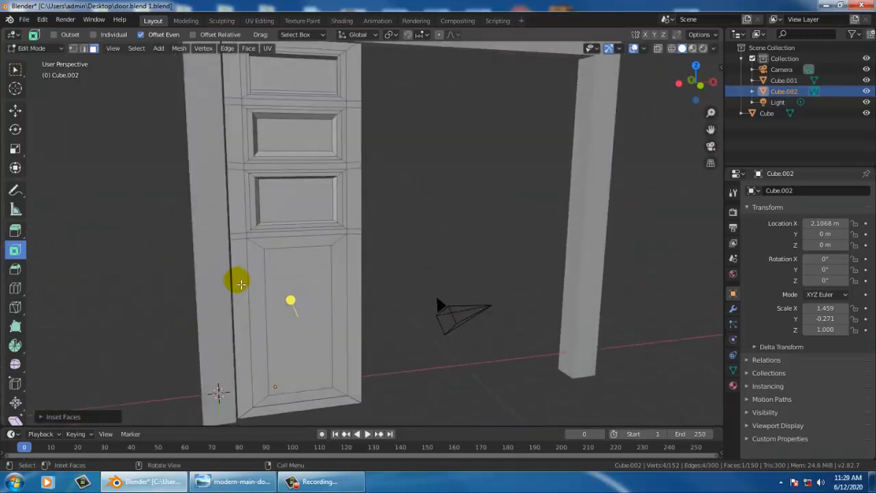
Step: Try to bevel the top edge of the inset lower panel face, and undo the bevel
{"action": "left_click", "coordinate": [15, 109]}
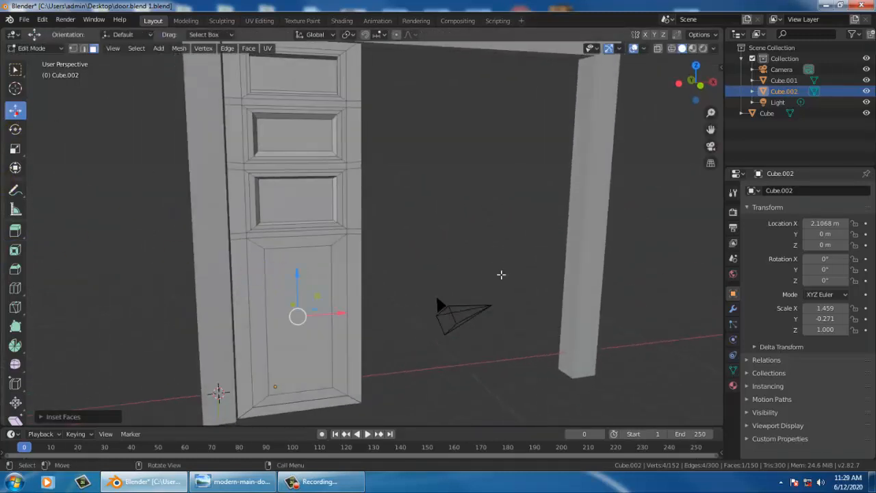
{"action": "scroll", "coordinate": [332, 254], "scroll_direction": "up", "scroll_amount": 5}
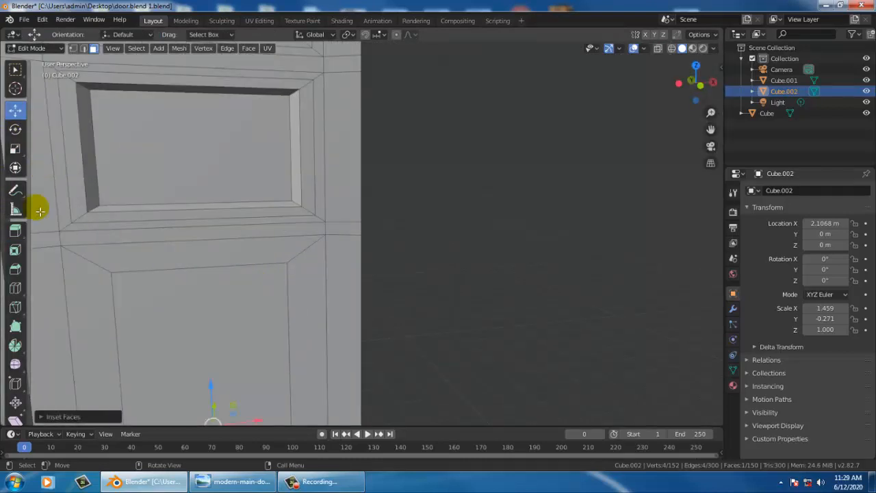
{"action": "left_click", "coordinate": [83, 48]}
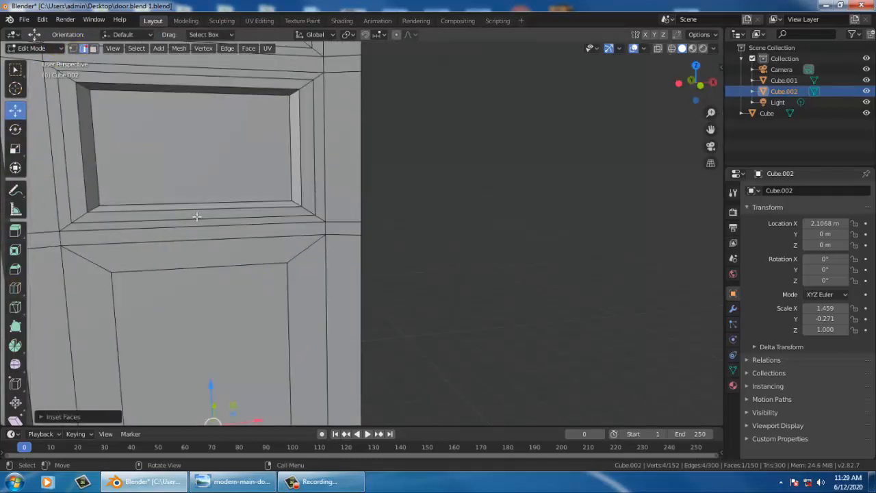
{"action": "left_click", "coordinate": [185, 269]}
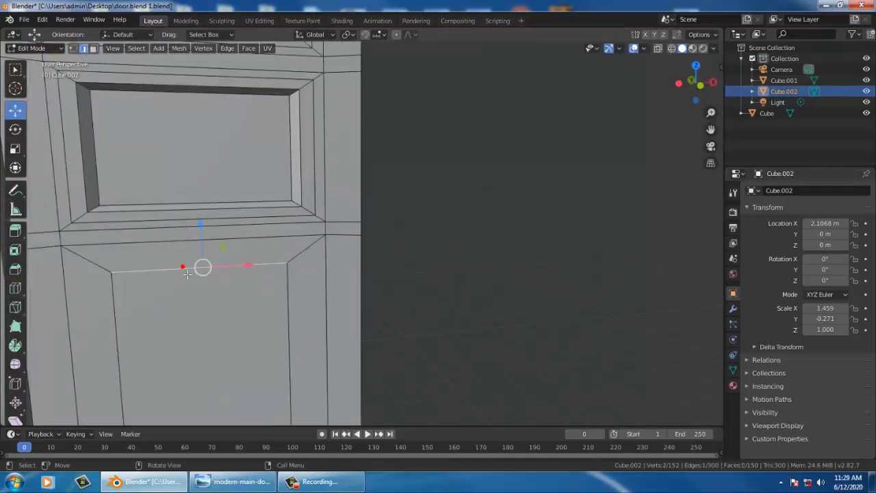
{"action": "left_click", "coordinate": [15, 270]}
{"action": "left_click_drag", "start_coordinate": [202, 280], "coordinate": [218, 293]}
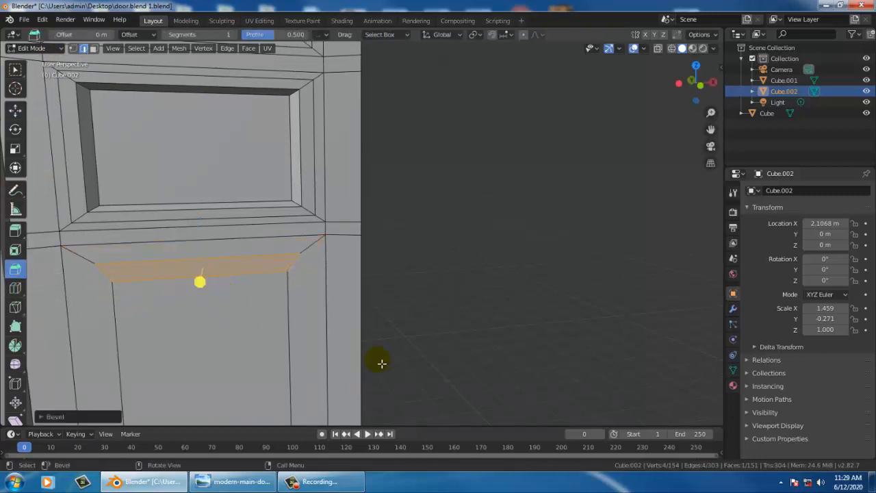
{"action": "key", "text": "ctrl+z"}
{"action": "middle_click_drag", "start_coordinate": [294, 326], "coordinate": [448, 324]}
{"action": "left_click", "coordinate": [16, 114]}
{"action": "middle_click_drag", "start_coordinate": [551, 227], "coordinate": [335, 285]}
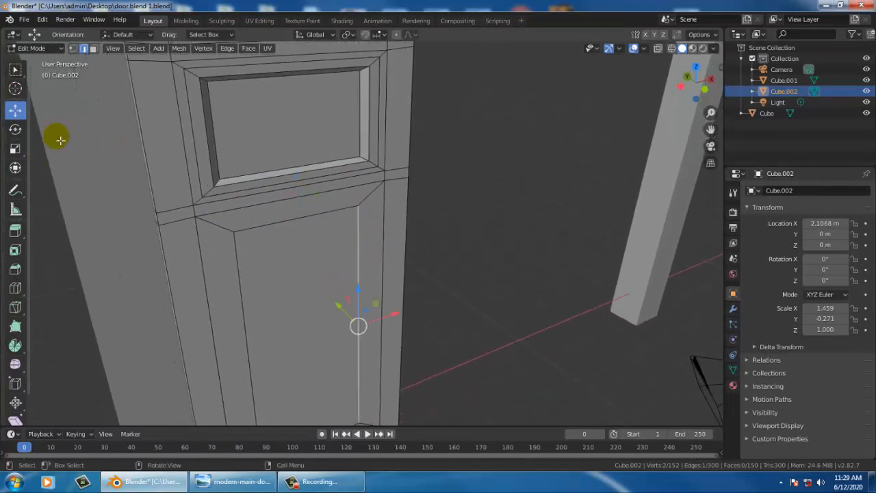
Step: Select the inset faces on both the front and rear of the lower panel section
{"action": "left_click", "coordinate": [267, 261]}
{"action": "left_click", "coordinate": [93, 49]}
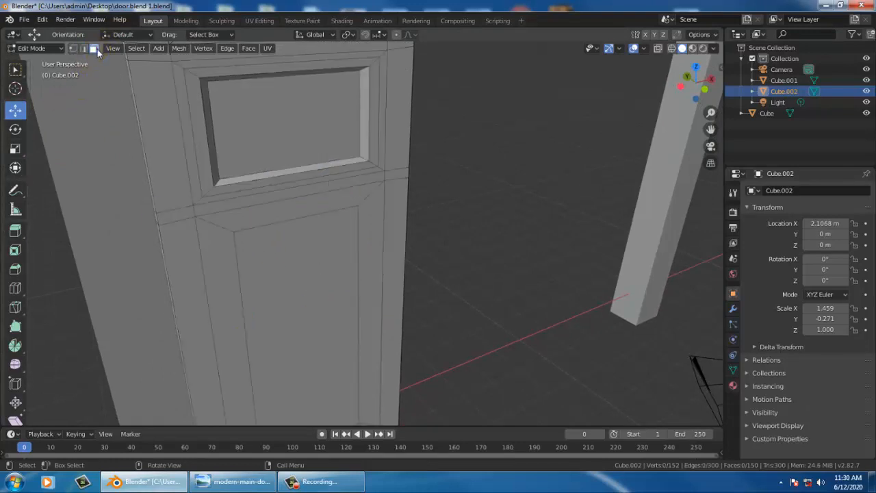
{"action": "left_click", "coordinate": [339, 282]}
{"action": "middle_click_drag", "start_coordinate": [359, 284], "coordinate": [454, 277]}
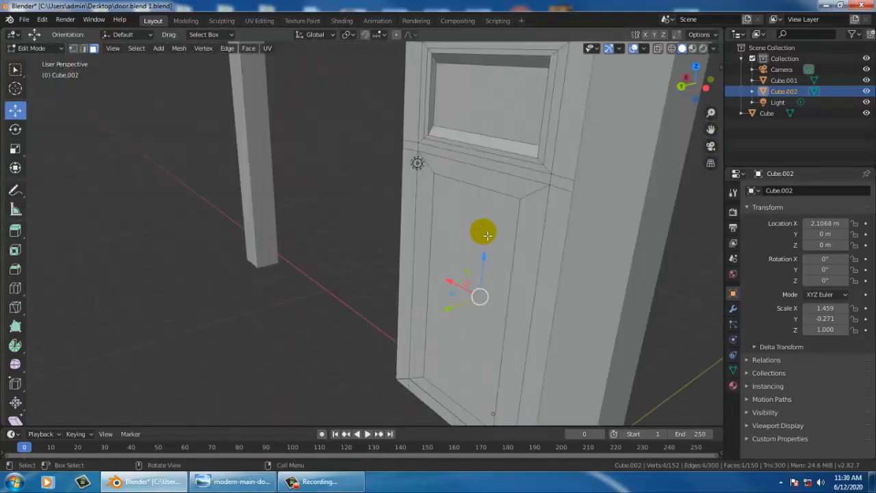
{"action": "left_click", "coordinate": [486, 226], "text": "shift"}
{"action": "middle_click_drag", "start_coordinate": [485, 225], "coordinate": [397, 260]}
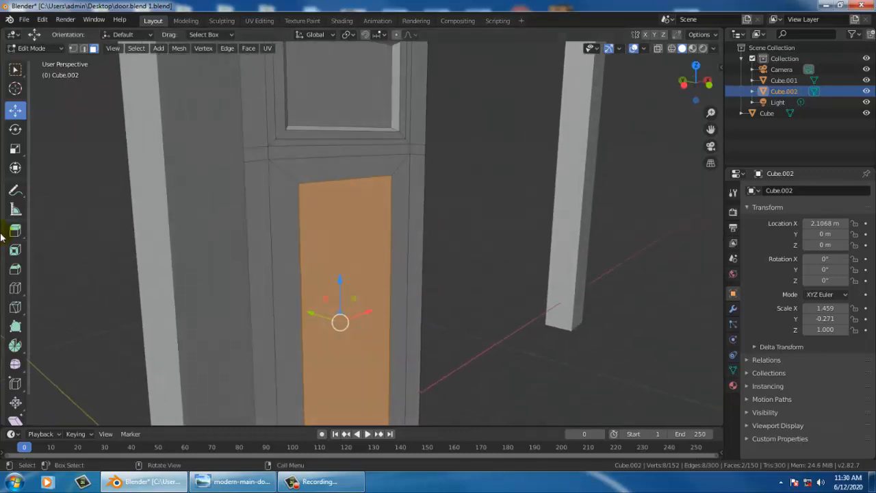
Step: Try to extrude the two selected panel faces with Extrude Region, and undo the extrusion
{"action": "left_click", "coordinate": [16, 234]}
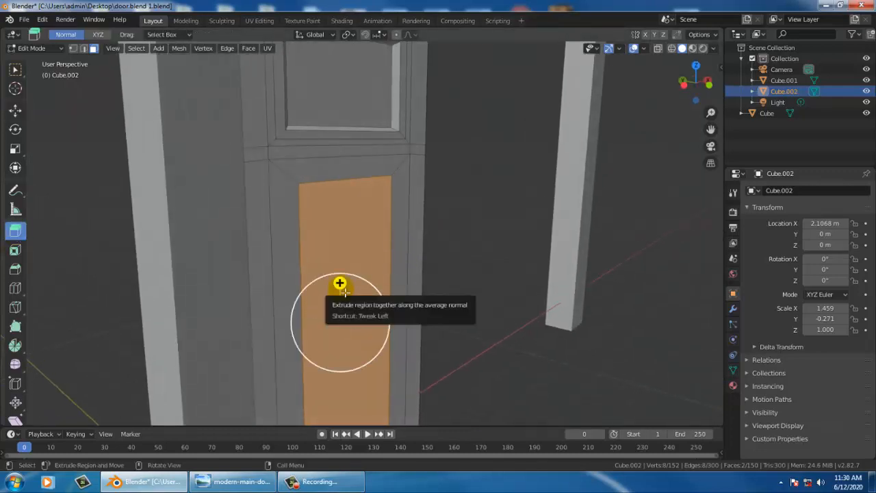
{"action": "left_click_drag", "start_coordinate": [339, 281], "coordinate": [350, 288]}
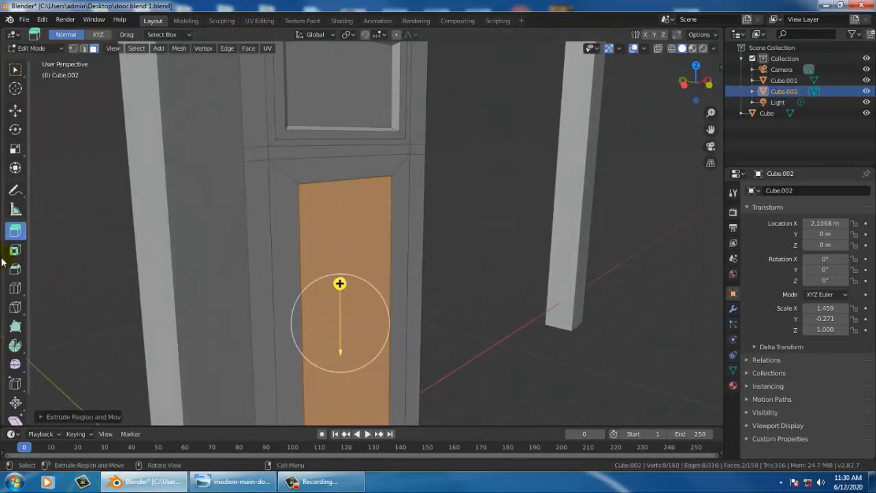
{"action": "key", "text": "ctrl+z"}
Step: Extrude the front and rear lower panel faces inward with Extrude Along Normals to form recesses
{"action": "left_click", "coordinate": [20, 234]}
{"action": "left_click", "coordinate": [19, 234]}
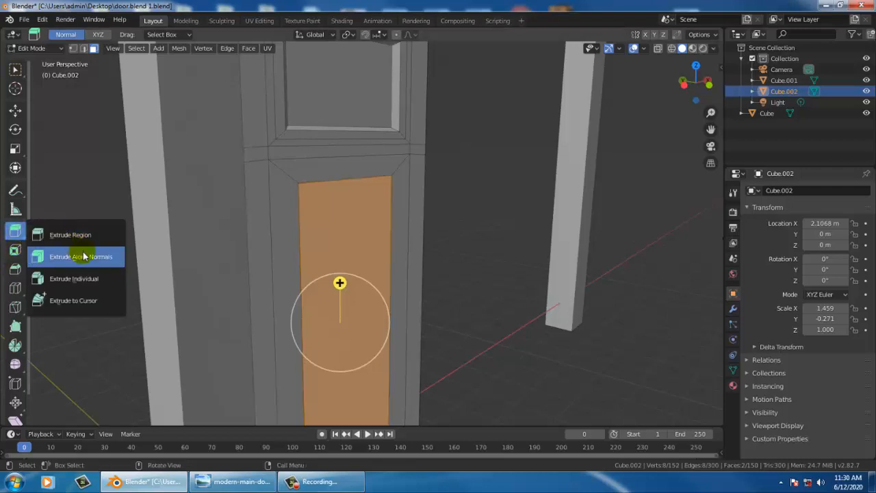
{"action": "left_click", "coordinate": [78, 253]}
{"action": "left_click_drag", "start_coordinate": [349, 265], "coordinate": [347, 279]}
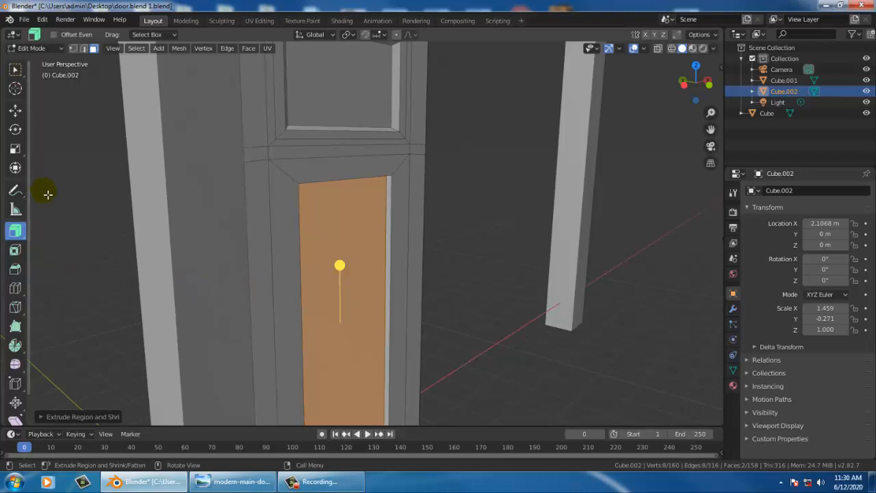
Step: Scale the recessed panel faces slightly smaller in width and height to slope the recess walls
{"action": "left_click", "coordinate": [15, 149]}
{"action": "middle_click_drag", "start_coordinate": [445, 332], "coordinate": [415, 336]}
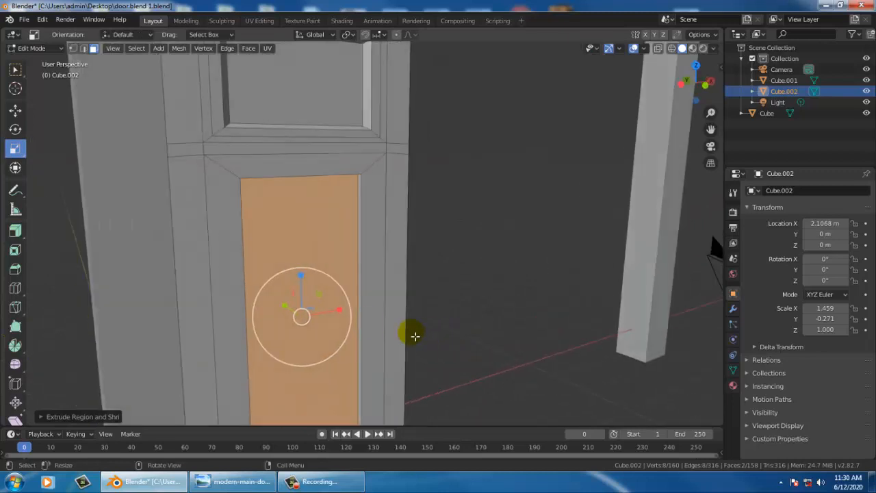
{"action": "left_click_drag", "start_coordinate": [341, 312], "coordinate": [331, 308]}
{"action": "left_click_drag", "start_coordinate": [303, 279], "coordinate": [296, 281]}
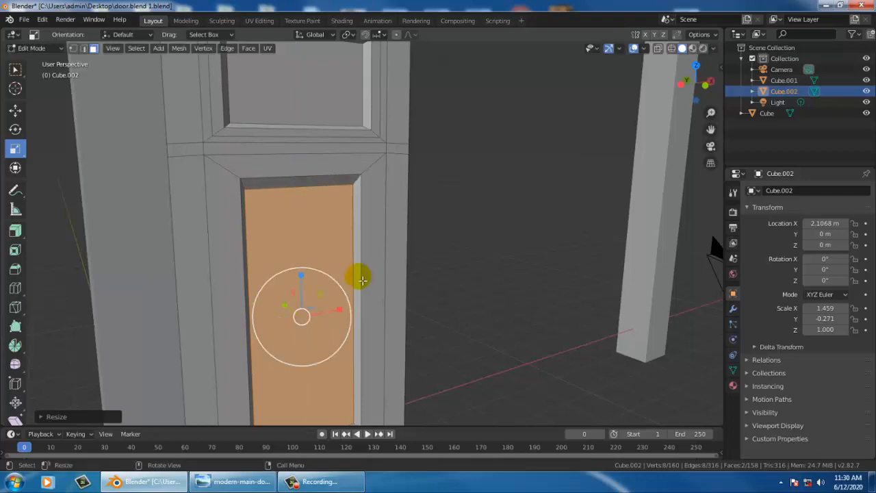
{"action": "mouse_move", "coordinate": [358, 278]}
{"action": "middle_mouse_down"}
{"action": "mouse_move", "coordinate": [525, 289]}
{"action": "mouse_move", "coordinate": [419, 295]}
{"action": "mouse_move", "coordinate": [363, 279]}
{"action": "middle_mouse_up"}
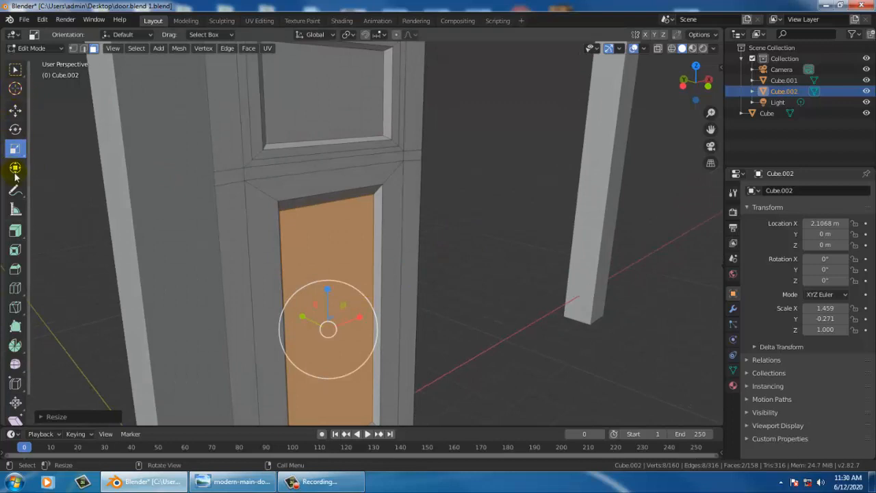
Step: Try beveling the recess's top outer edge with a 0.208 m offset, 6 segments and a 0.402 profile, and undo the bevel
{"action": "left_click", "coordinate": [83, 48]}
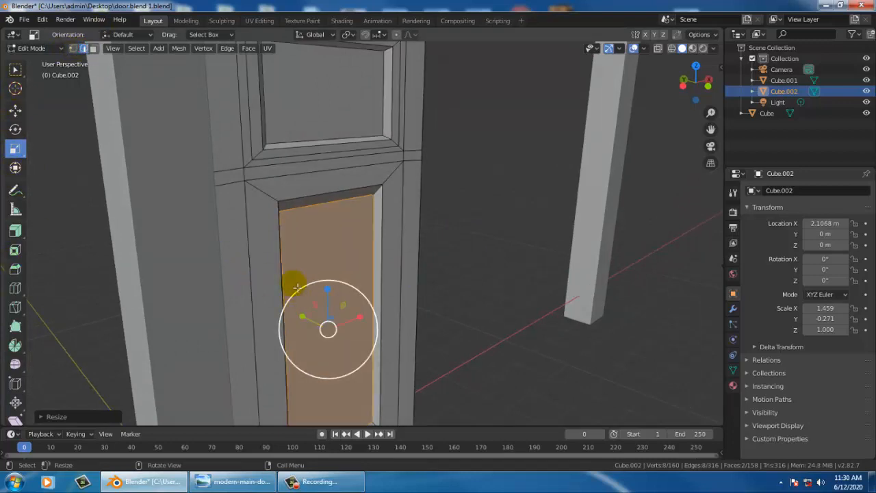
{"action": "left_click", "coordinate": [313, 198]}
{"action": "left_click", "coordinate": [312, 190]}
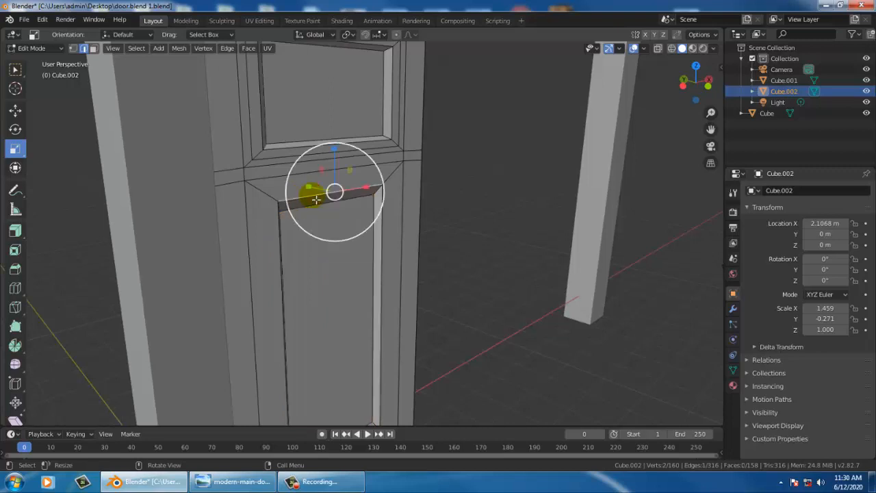
{"action": "left_click", "coordinate": [15, 109]}
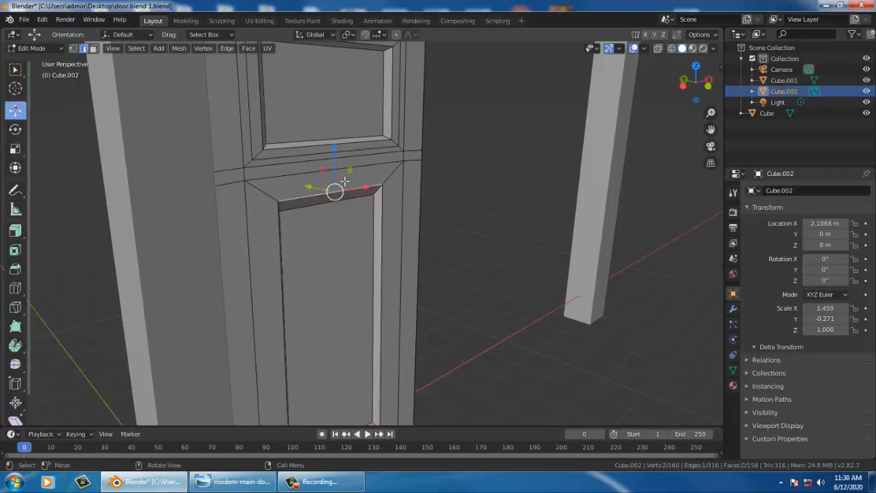
{"action": "right_click", "coordinate": [337, 198]}
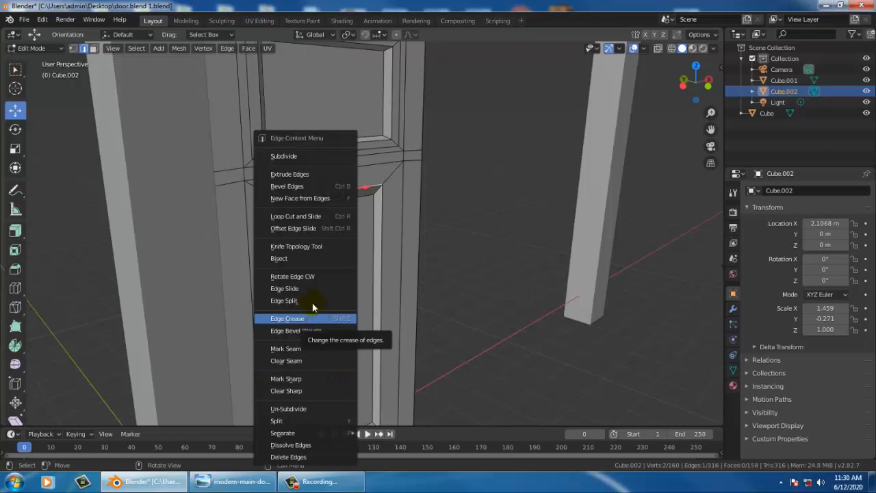
{"action": "left_click", "coordinate": [276, 301]}
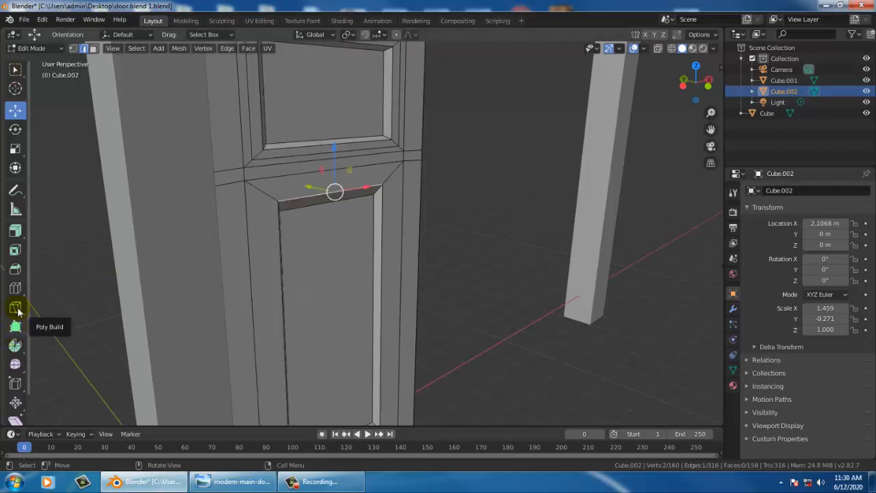
{"action": "left_click", "coordinate": [16, 272]}
{"action": "left_click_drag", "start_coordinate": [364, 237], "coordinate": [376, 199]}
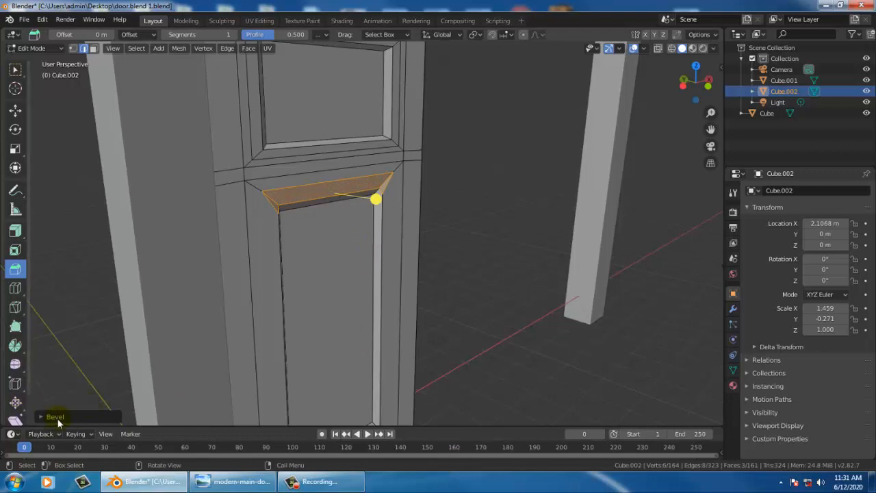
{"action": "left_click", "coordinate": [43, 417]}
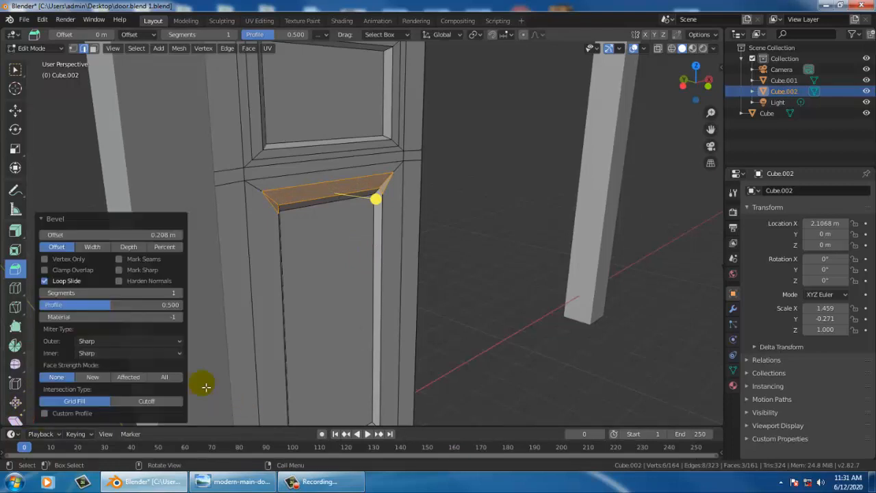
{"action": "left_click_drag", "start_coordinate": [149, 293], "coordinate": [85, 305]}
{"action": "left_click", "coordinate": [151, 302]}
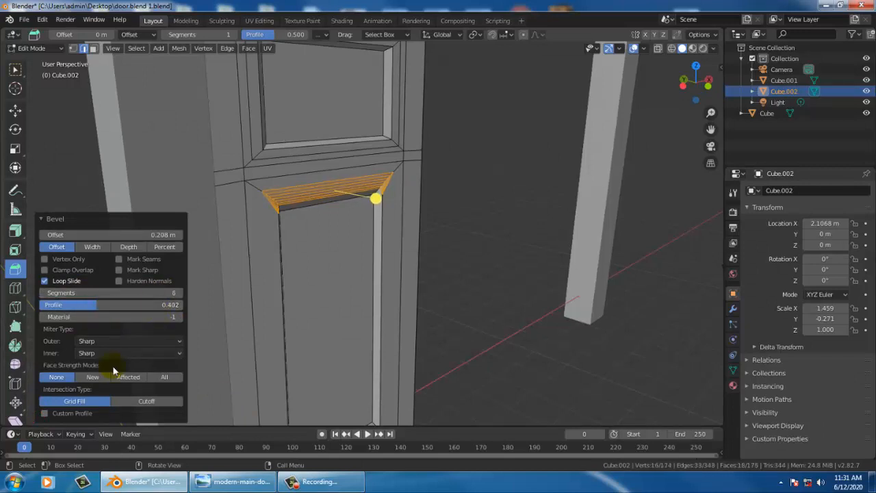
{"action": "key", "text": "ctrl+z"}
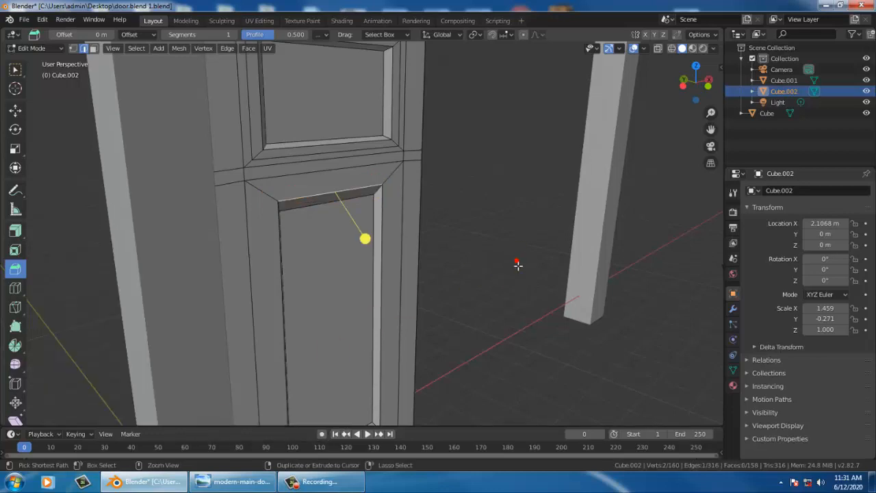
Step: Consult the door reference photo and examine the side section's panels and the transom above them
{"action": "middle_click_drag", "start_coordinate": [440, 268], "coordinate": [438, 288]}
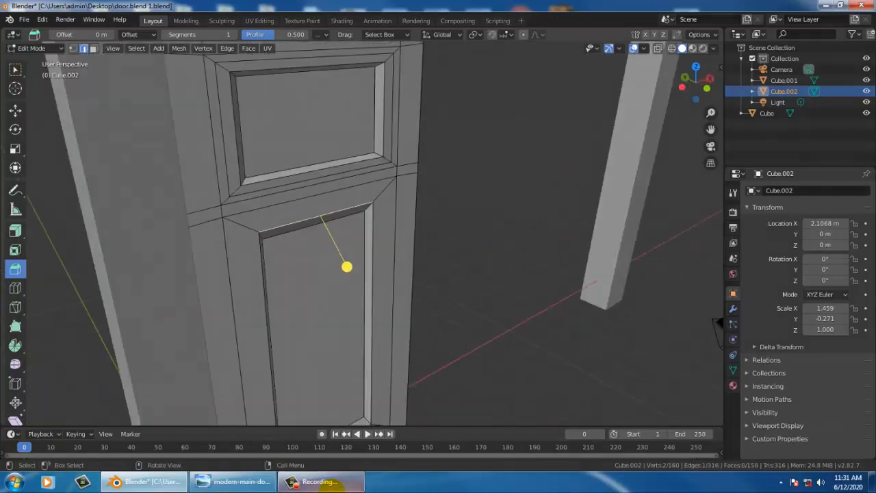
{"action": "left_click", "coordinate": [208, 482]}
{"action": "left_click", "coordinate": [209, 483]}
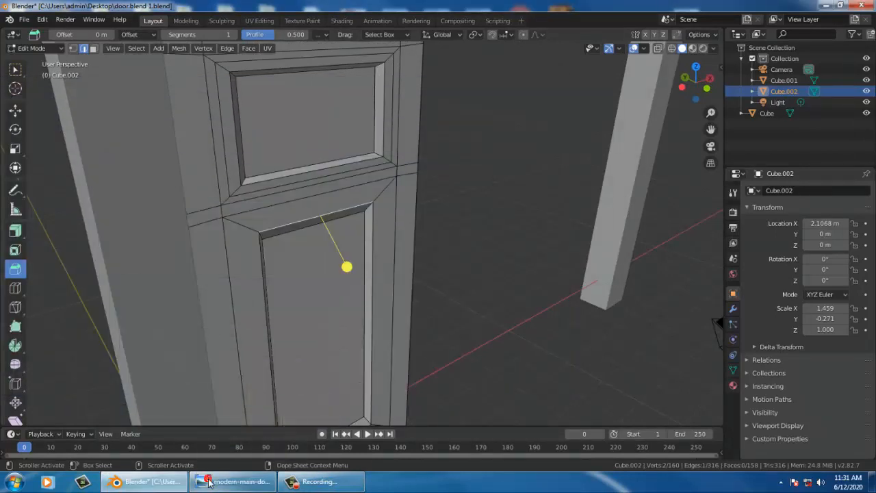
{"action": "middle_click_drag", "start_coordinate": [324, 352], "coordinate": [307, 247]}
{"action": "scroll", "coordinate": [308, 247], "scroll_direction": "down", "scroll_amount": 2}
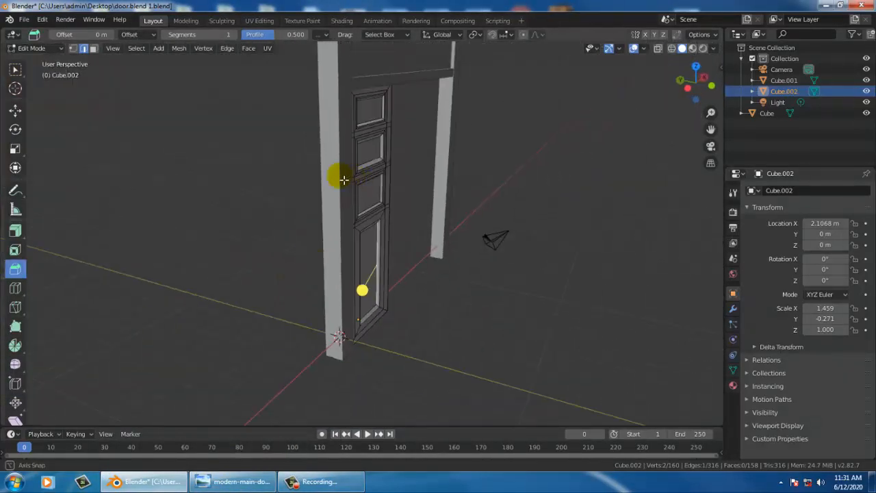
{"action": "middle_click_drag", "start_coordinate": [345, 180], "coordinate": [318, 177]}
{"action": "middle_click_drag", "start_coordinate": [411, 179], "coordinate": [405, 308]}
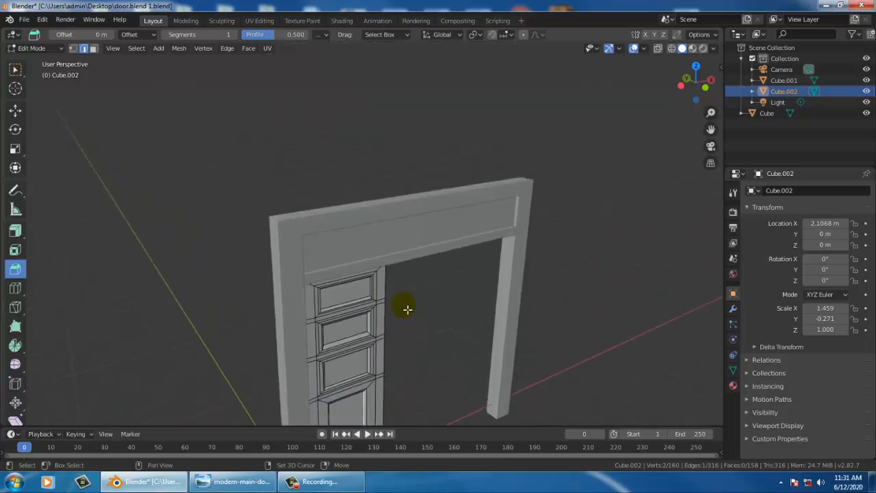
Step: Finish editing the side section in Object Mode, select the top transom and enter Edit Mode on it
{"action": "left_click", "coordinate": [15, 108]}
{"action": "left_click", "coordinate": [434, 242]}
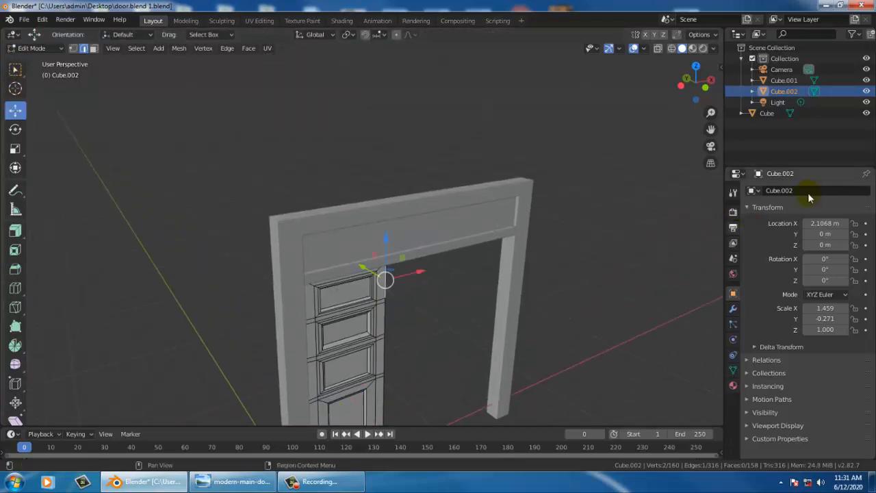
{"action": "left_click", "coordinate": [33, 48]}
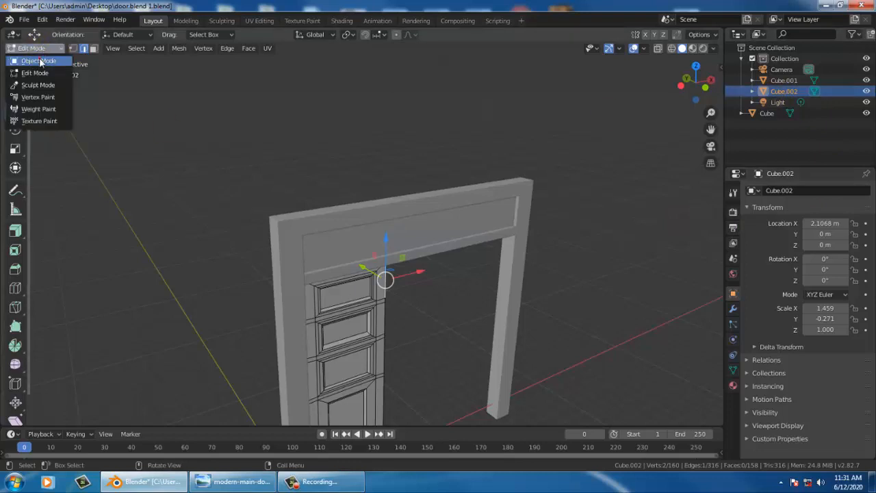
{"action": "left_click", "coordinate": [39, 61]}
{"action": "left_click", "coordinate": [404, 235]}
{"action": "left_click", "coordinate": [340, 270]}
{"action": "scroll", "coordinate": [339, 271], "scroll_direction": "up", "scroll_amount": 4}
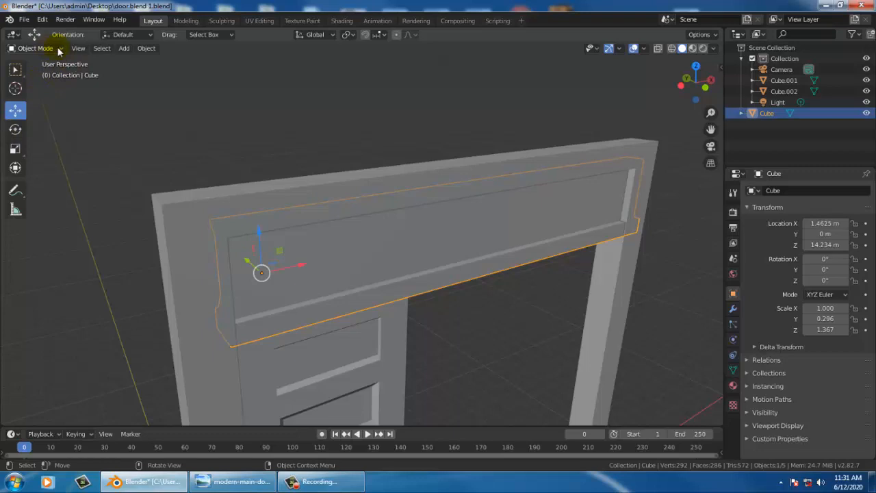
{"action": "left_click", "coordinate": [59, 49]}
{"action": "left_click", "coordinate": [36, 73]}
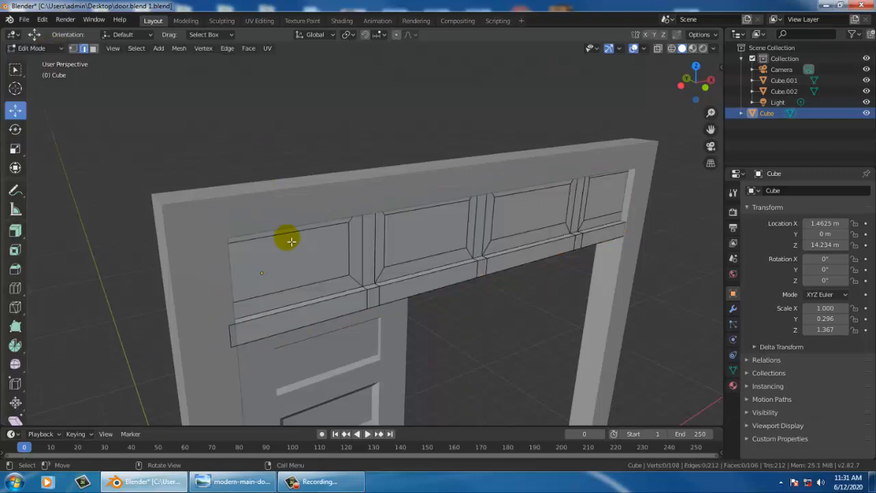
Step: Extrude the front and rear faces of the transom panel above the side section inward by 0.314 m with Extrude Along Normals
{"action": "left_click", "coordinate": [93, 49]}
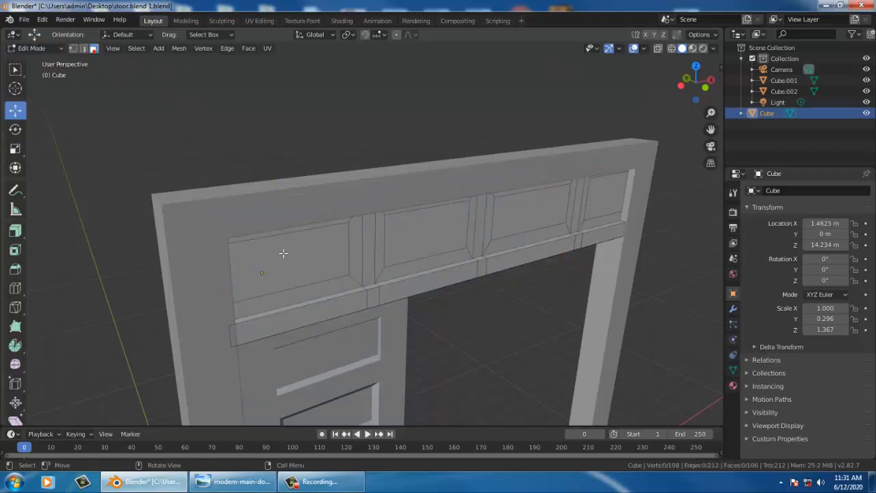
{"action": "left_click", "coordinate": [287, 257]}
{"action": "middle_click_drag", "start_coordinate": [290, 256], "coordinate": [561, 240]}
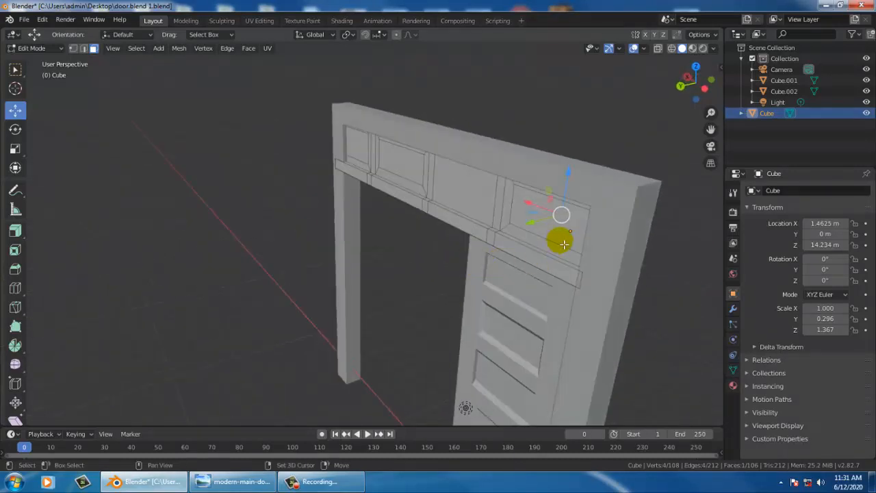
{"action": "left_click", "coordinate": [557, 230], "text": "shift"}
{"action": "middle_click_drag", "start_coordinate": [488, 235], "coordinate": [329, 221]}
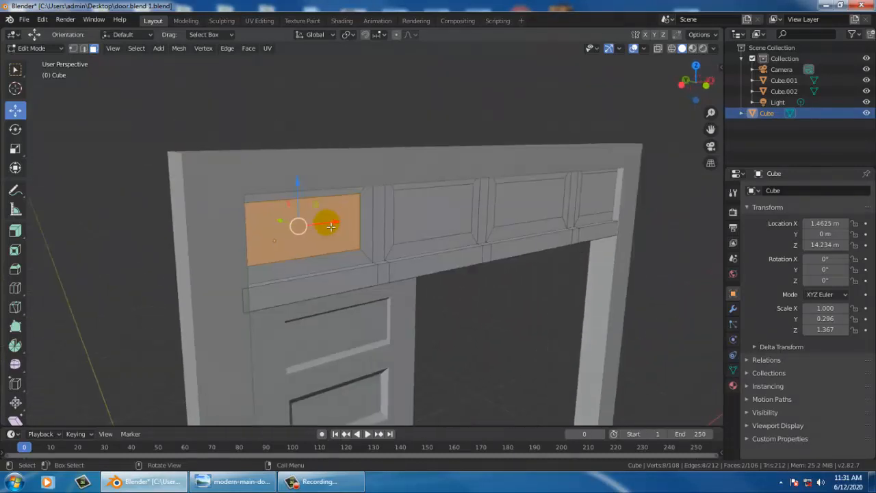
{"action": "scroll", "coordinate": [308, 223], "scroll_direction": "down", "scroll_amount": 1}
{"action": "scroll", "coordinate": [297, 223], "scroll_direction": "up", "scroll_amount": 4}
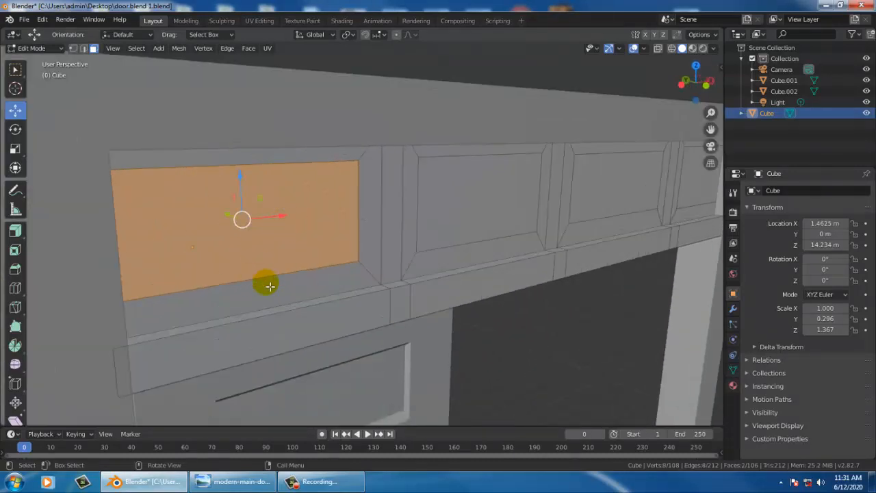
{"action": "middle_click_drag", "start_coordinate": [342, 264], "coordinate": [315, 252]}
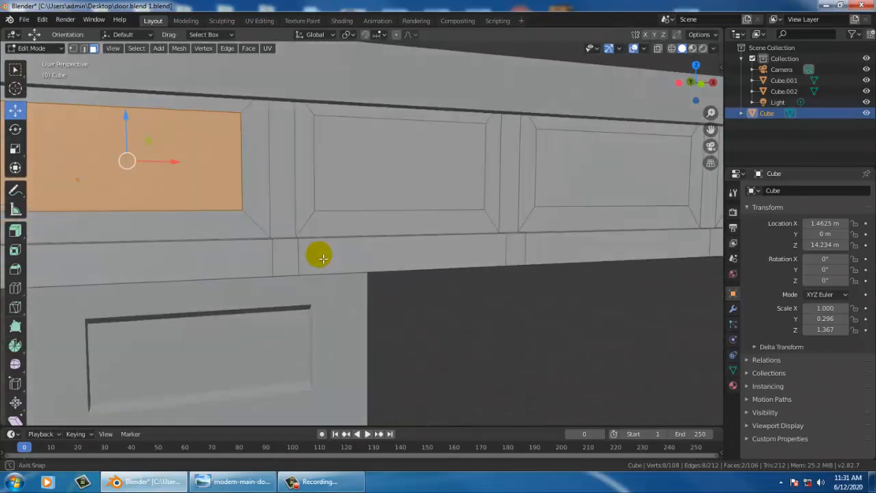
{"action": "middle_click_drag", "start_coordinate": [185, 244], "coordinate": [264, 254]}
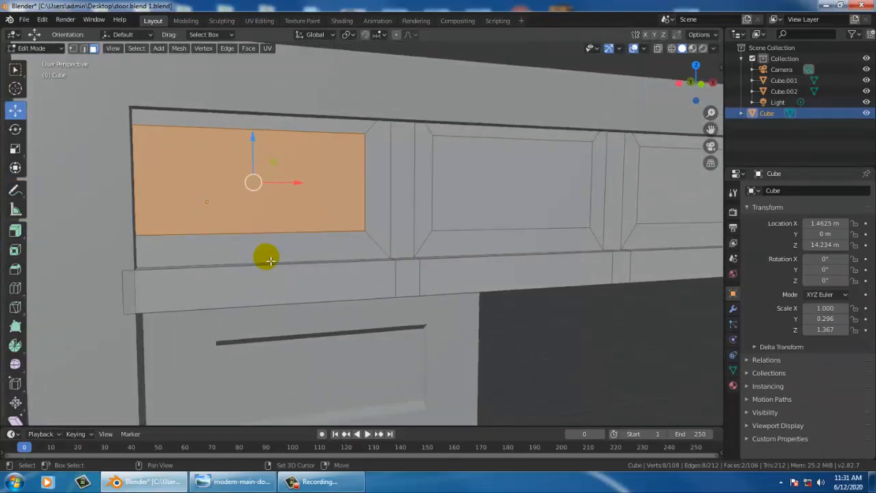
{"action": "scroll", "coordinate": [283, 267], "scroll_direction": "up", "scroll_amount": 4}
{"action": "scroll", "coordinate": [278, 295], "scroll_direction": "down", "scroll_amount": 2}
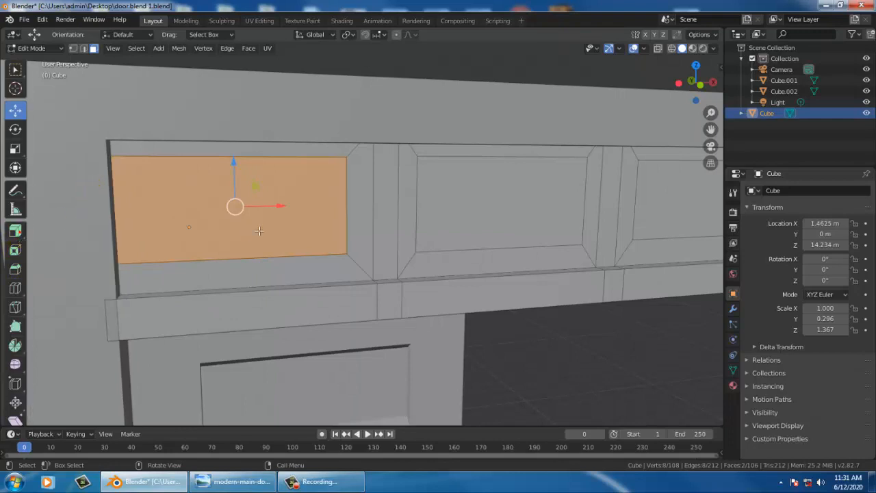
{"action": "middle_click_drag", "start_coordinate": [250, 217], "coordinate": [335, 252]}
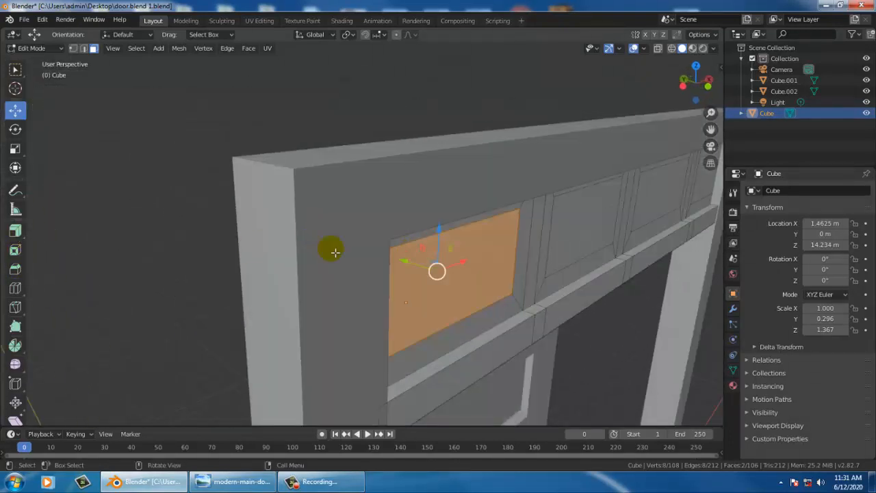
{"action": "left_click", "coordinate": [15, 230]}
{"action": "left_click_drag", "start_coordinate": [445, 217], "coordinate": [443, 224]}
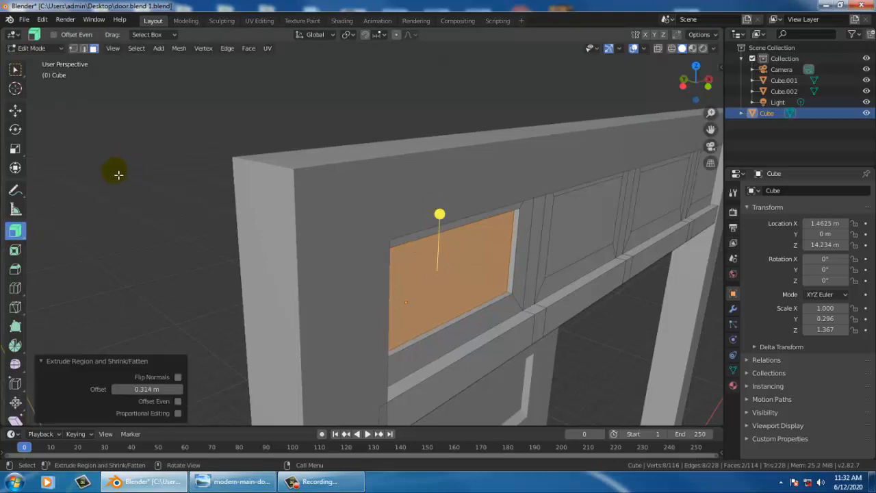
Step: Scale the first transom panel's recessed faces slightly narrower in X and to 0.890 in Z to slope the recess walls
{"action": "left_click", "coordinate": [15, 147]}
{"action": "middle_click_drag", "start_coordinate": [320, 251], "coordinate": [264, 231]}
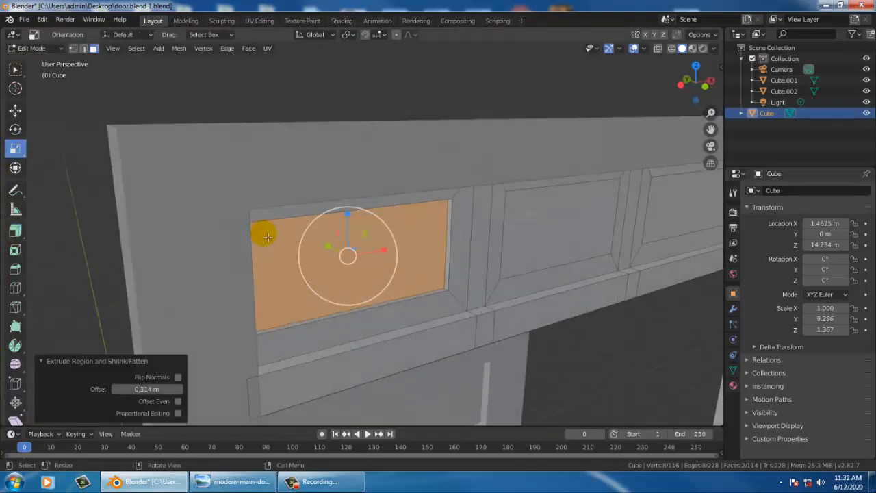
{"action": "left_click_drag", "start_coordinate": [387, 255], "coordinate": [376, 251]}
{"action": "middle_click_drag", "start_coordinate": [376, 251], "coordinate": [357, 237]}
{"action": "left_click_drag", "start_coordinate": [330, 206], "coordinate": [331, 214]}
{"action": "middle_click_drag", "start_coordinate": [354, 211], "coordinate": [507, 227]}
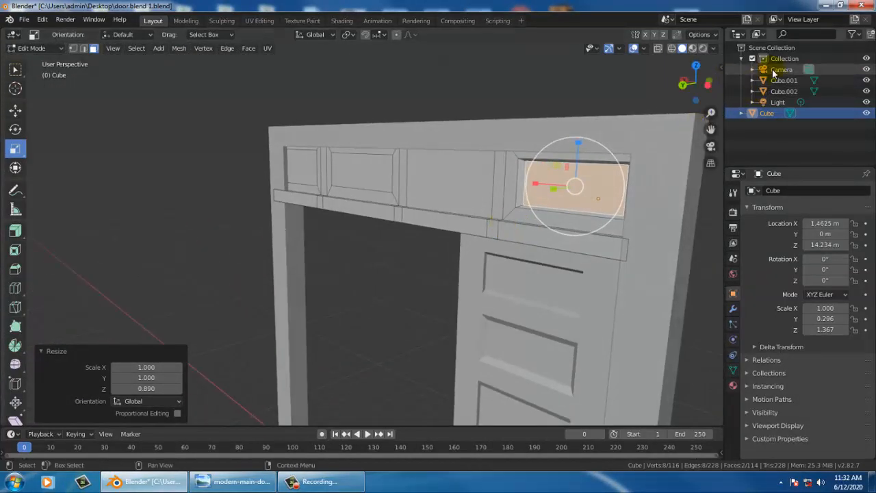
Step: Check the recessed transom panel in Object Mode, and return to Edit Mode
{"action": "left_click", "coordinate": [36, 47]}
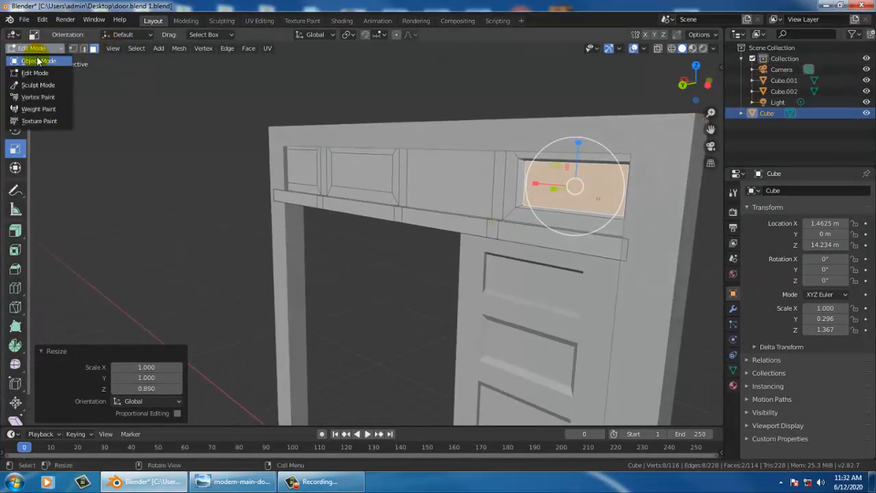
{"action": "left_click", "coordinate": [35, 61]}
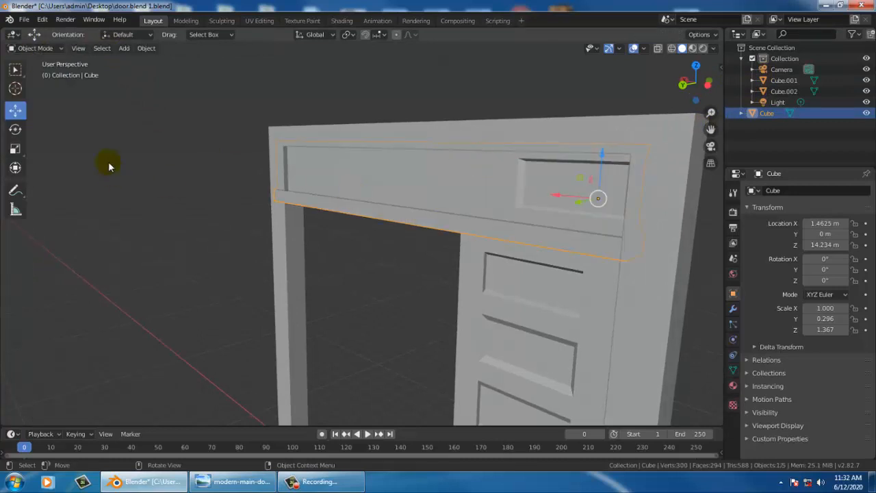
{"action": "left_click", "coordinate": [30, 49]}
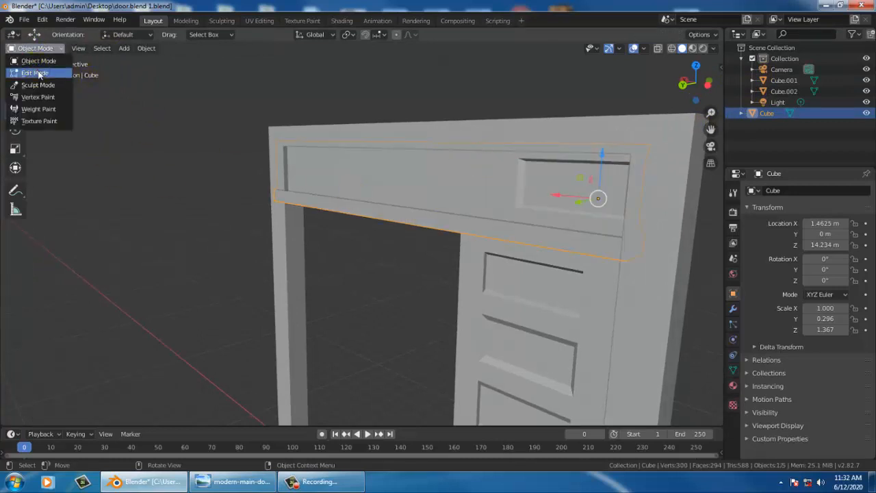
{"action": "left_click", "coordinate": [32, 72]}
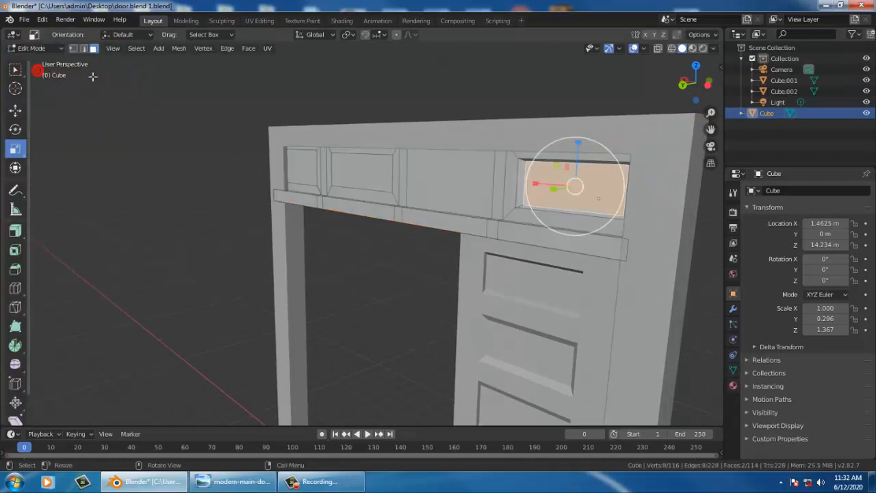
Step: Inset the rear face of the second transom panel with a thickness of 0.2884 m
{"action": "left_click", "coordinate": [453, 198]}
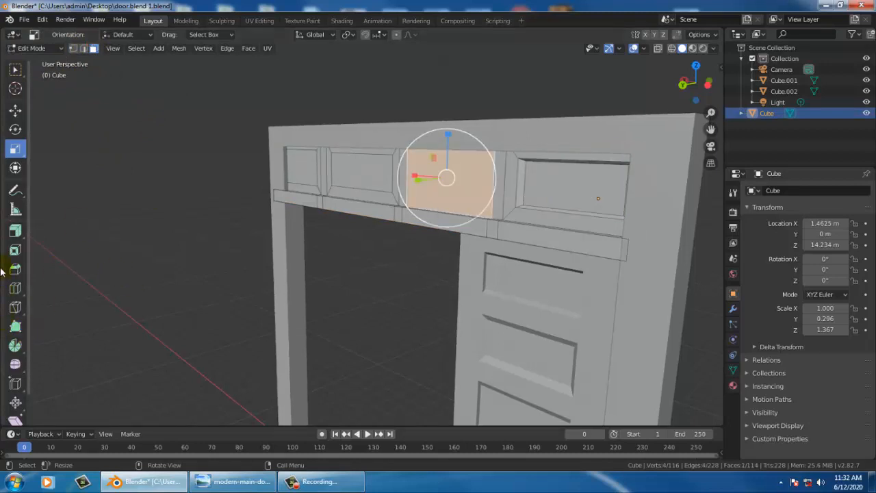
{"action": "left_click", "coordinate": [15, 249]}
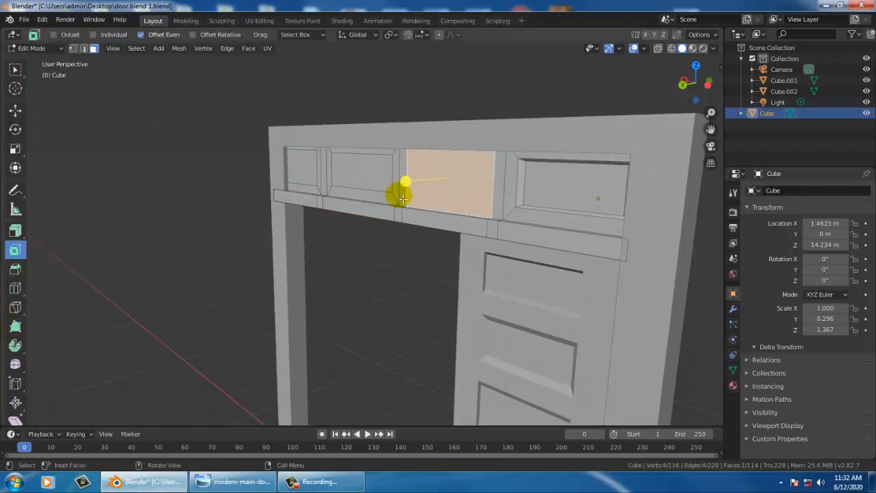
{"action": "mouse_move", "coordinate": [406, 183]}
{"action": "left_mouse_down"}
{"action": "mouse_move", "coordinate": [417, 203]}
{"action": "mouse_move", "coordinate": [413, 180]}
{"action": "mouse_move", "coordinate": [416, 192]}
{"action": "left_mouse_up"}
{"action": "middle_click_drag", "start_coordinate": [420, 212], "coordinate": [364, 249]}
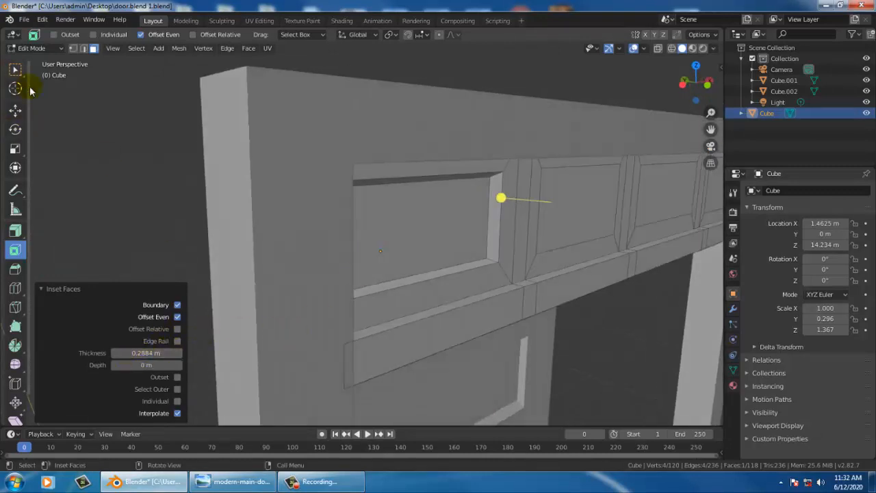
Step: Extrude the front and rear faces of the second transom panel inward by 0.317 m with Extrude Along Normals
{"action": "left_click", "coordinate": [15, 111]}
{"action": "left_click", "coordinate": [575, 198]}
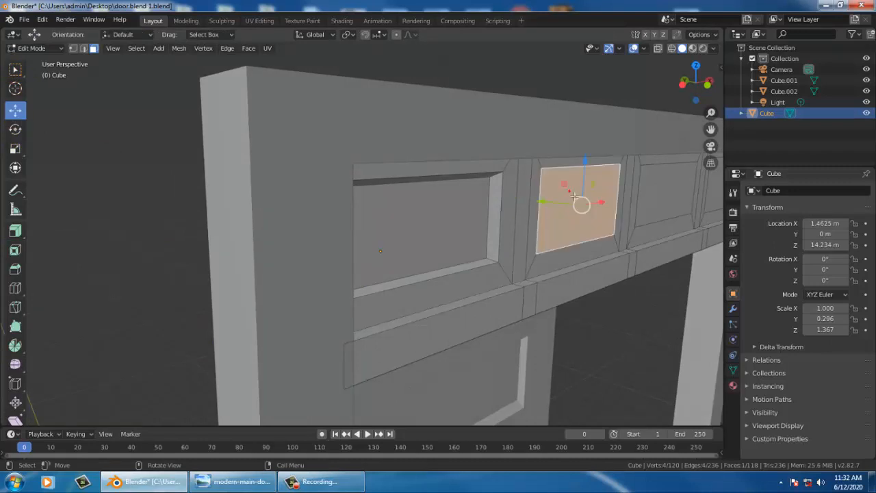
{"action": "scroll", "coordinate": [602, 191], "scroll_direction": "down", "scroll_amount": 5}
{"action": "left_click", "coordinate": [499, 175]}
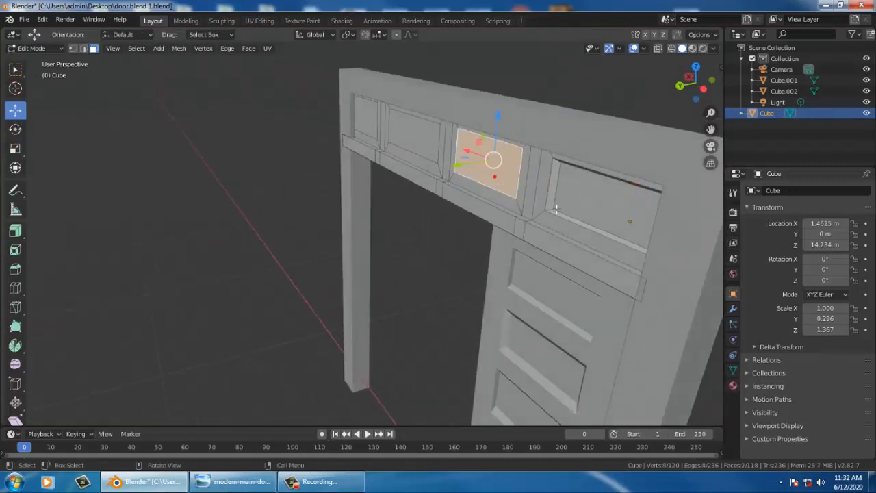
{"action": "middle_click_drag", "start_coordinate": [499, 171], "coordinate": [456, 190]}
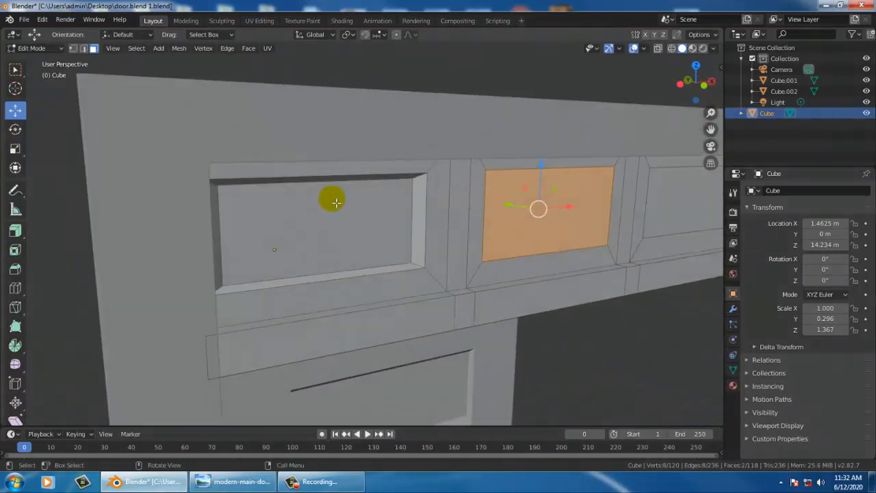
{"action": "left_click", "coordinate": [15, 233]}
{"action": "left_click_drag", "start_coordinate": [548, 149], "coordinate": [546, 155]}
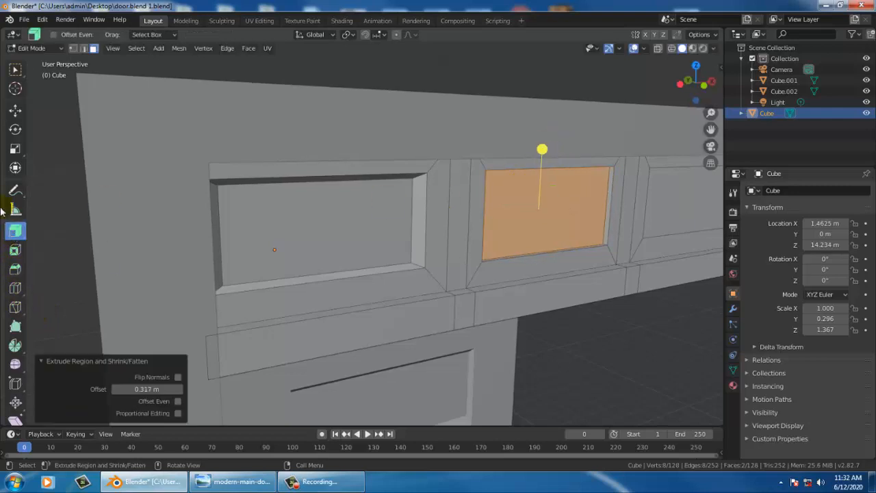
Step: Scale the second transom panel's recessed faces slightly smaller in Z and to 0.903 in X to slope the recess walls
{"action": "left_click", "coordinate": [14, 149]}
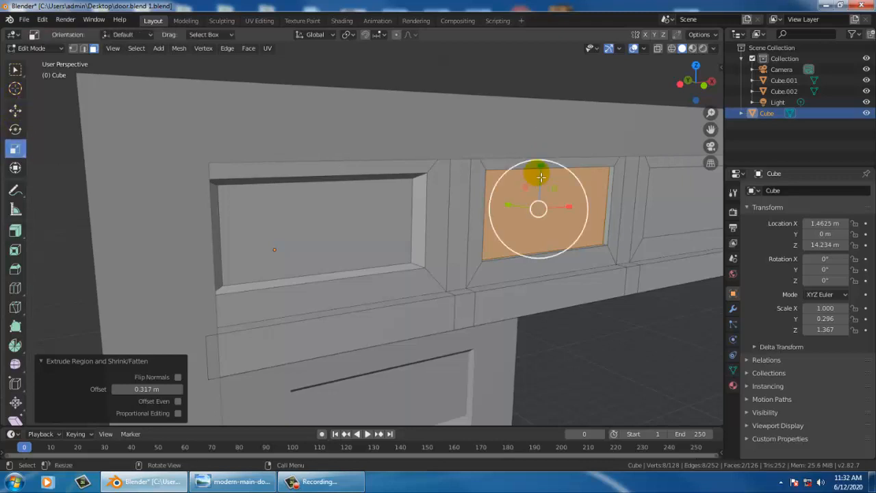
{"action": "left_click_drag", "start_coordinate": [540, 166], "coordinate": [546, 174]}
{"action": "middle_click_drag", "start_coordinate": [567, 171], "coordinate": [516, 187]}
{"action": "left_click_drag", "start_coordinate": [433, 206], "coordinate": [418, 204]}
{"action": "middle_click_drag", "start_coordinate": [418, 203], "coordinate": [389, 180]}
{"action": "scroll", "coordinate": [389, 180], "scroll_direction": "up", "scroll_amount": 7}
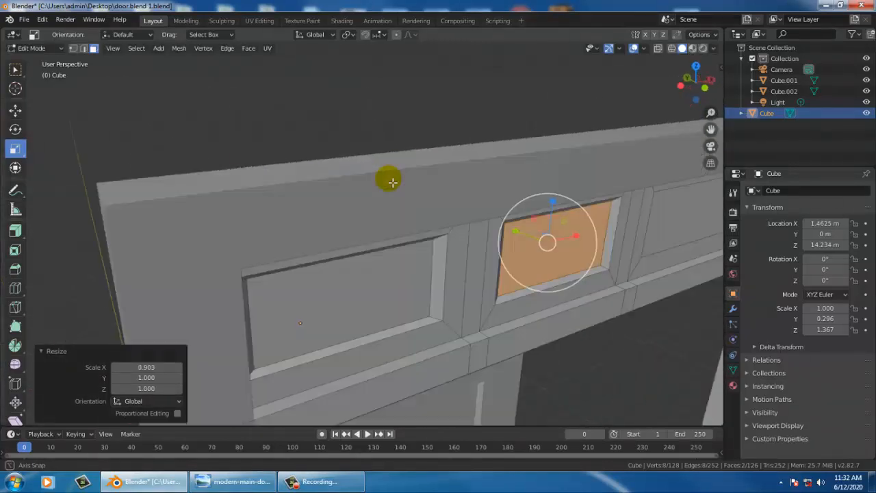
Step: Extrude the front and rear faces of the third transom panel inward by 0.36 m with Extrude Along Normals
{"action": "scroll", "coordinate": [547, 289], "scroll_direction": "down", "scroll_amount": 9}
{"action": "middle_click_drag", "start_coordinate": [572, 296], "coordinate": [514, 264]}
{"action": "scroll", "coordinate": [453, 243], "scroll_direction": "up", "scroll_amount": 4}
{"action": "left_click", "coordinate": [512, 224]}
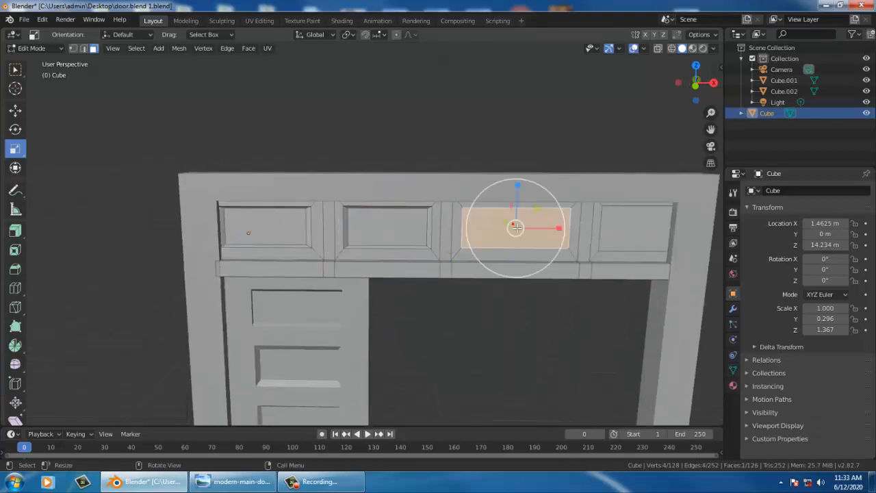
{"action": "middle_click_drag", "start_coordinate": [513, 225], "coordinate": [401, 151]}
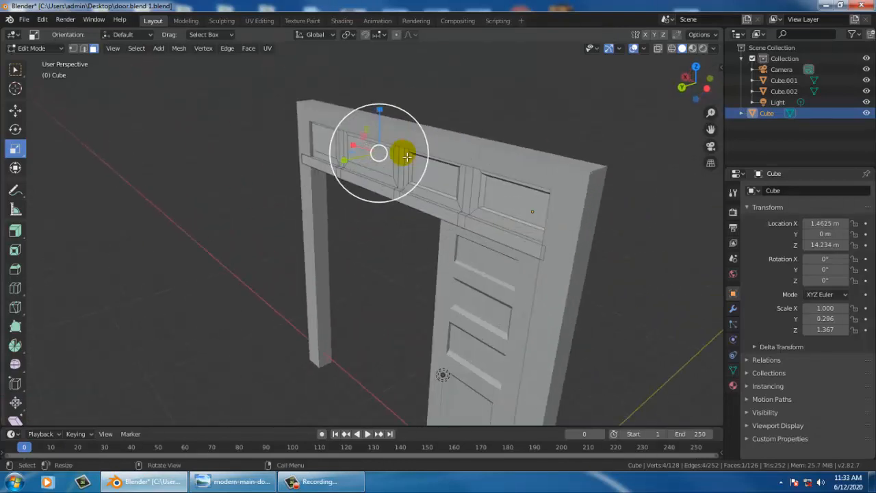
{"action": "scroll", "coordinate": [387, 117], "scroll_direction": "up", "scroll_amount": 3}
{"action": "left_click", "coordinate": [387, 109], "text": "shift"}
{"action": "middle_click_drag", "start_coordinate": [386, 109], "coordinate": [410, 157]}
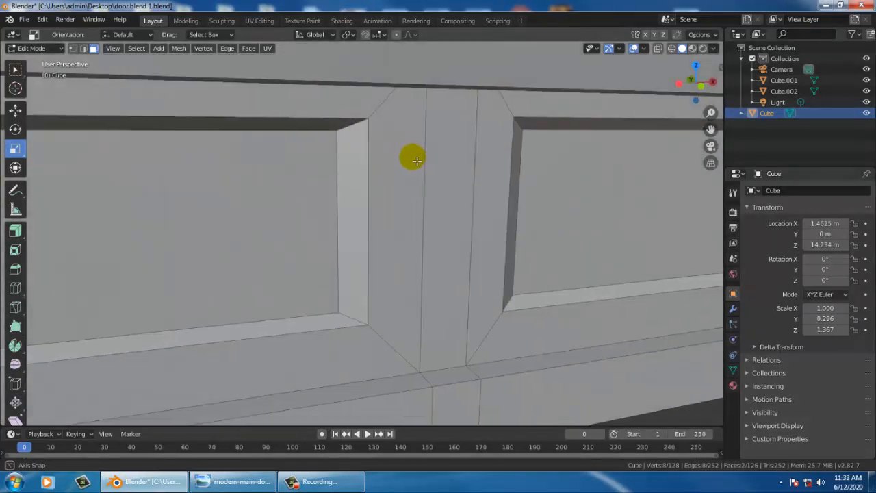
{"action": "scroll", "coordinate": [513, 191], "scroll_direction": "down", "scroll_amount": 3}
{"action": "middle_click_drag", "start_coordinate": [650, 238], "coordinate": [74, 182]}
{"action": "left_click", "coordinate": [13, 233]}
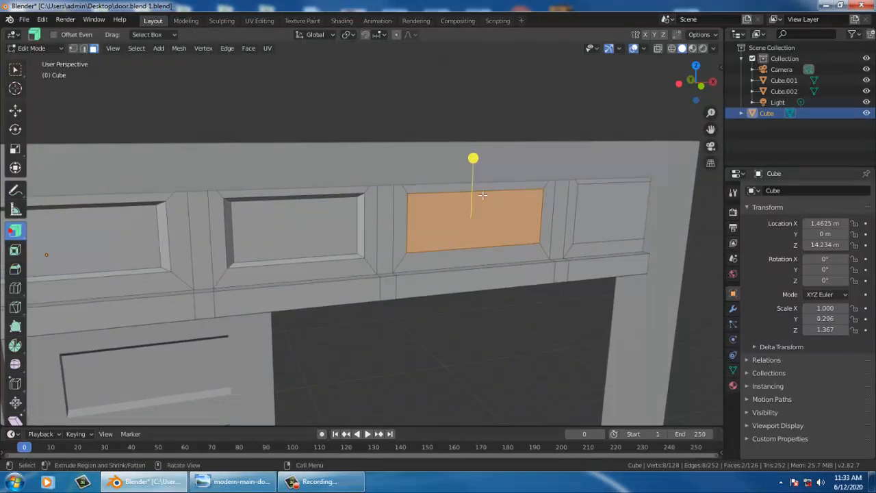
{"action": "left_click_drag", "start_coordinate": [480, 162], "coordinate": [476, 164]}
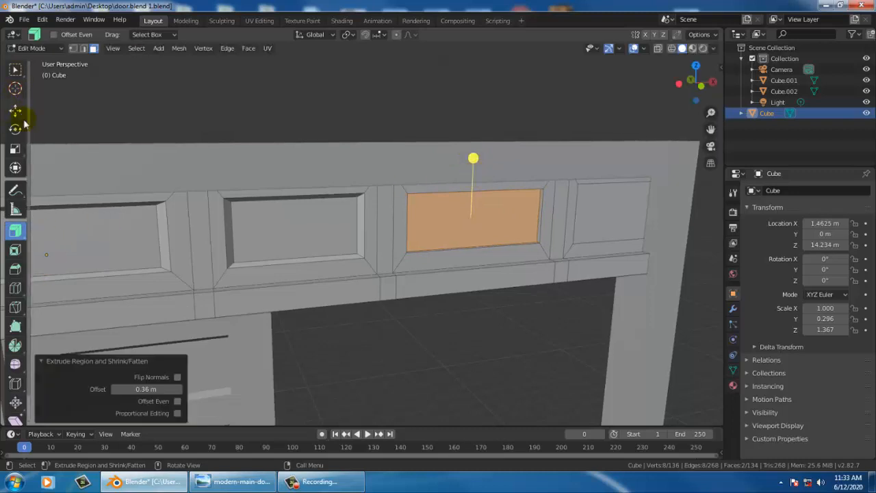
{"action": "left_click", "coordinate": [13, 153]}
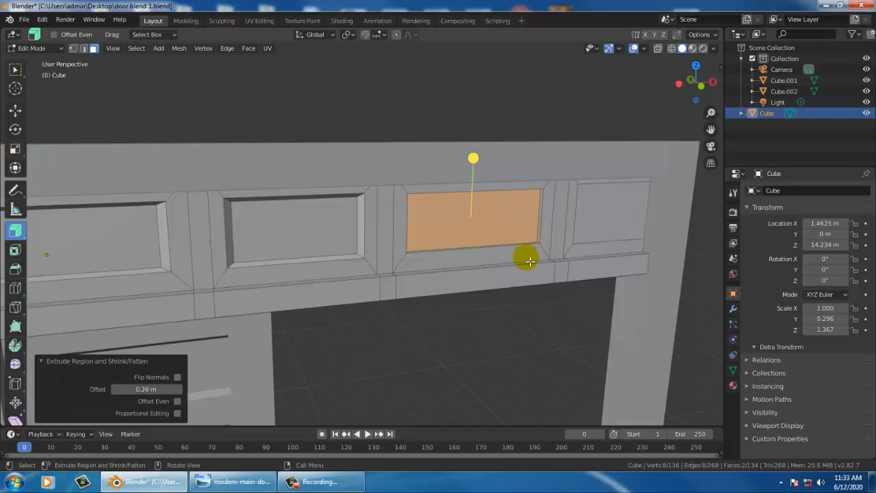
{"action": "left_click_drag", "start_coordinate": [474, 158], "coordinate": [473, 160]}
{"action": "key", "text": "ctrl+z"}
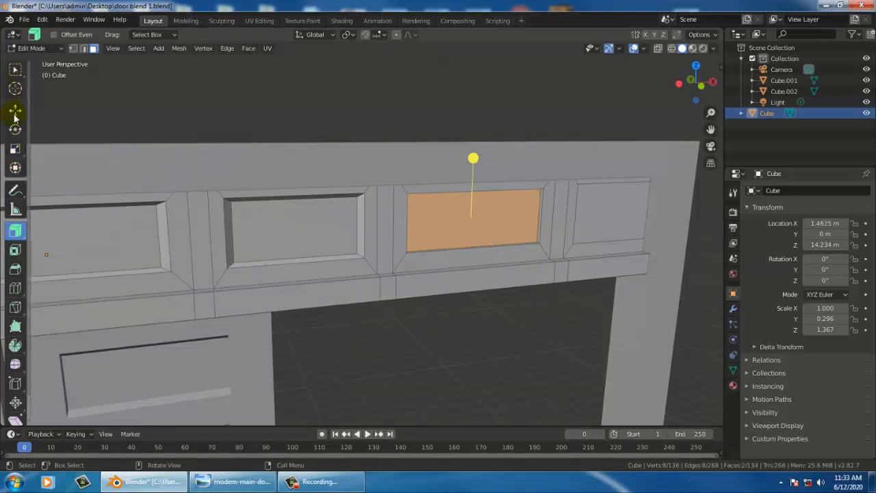
Step: Scale the third transom panel's recessed faces to 0.845 in Z and slightly smaller in X to slope the recess walls
{"action": "left_click", "coordinate": [15, 149]}
{"action": "left_click_drag", "start_coordinate": [472, 175], "coordinate": [471, 182]}
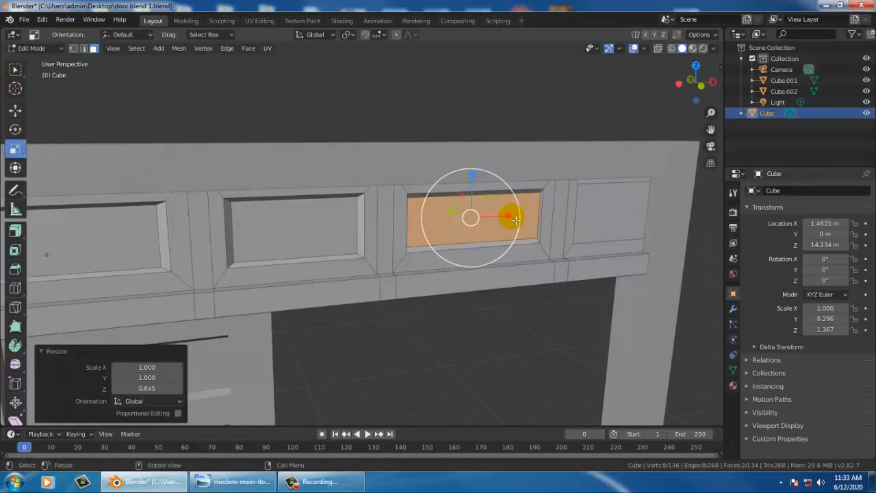
{"action": "left_click_drag", "start_coordinate": [512, 218], "coordinate": [503, 215]}
Step: Extrude the front and rear faces of the fourth transom panel inward by 0.549 m with Extrude Along Normals
{"action": "middle_click_drag", "start_coordinate": [508, 214], "coordinate": [475, 210]}
{"action": "left_click", "coordinate": [595, 215]}
{"action": "middle_click_drag", "start_coordinate": [515, 185], "coordinate": [479, 190]}
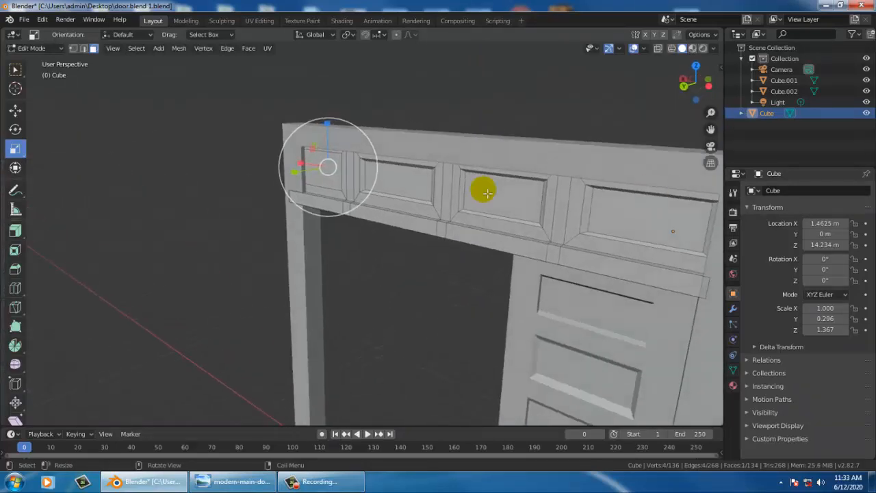
{"action": "left_click", "coordinate": [15, 109]}
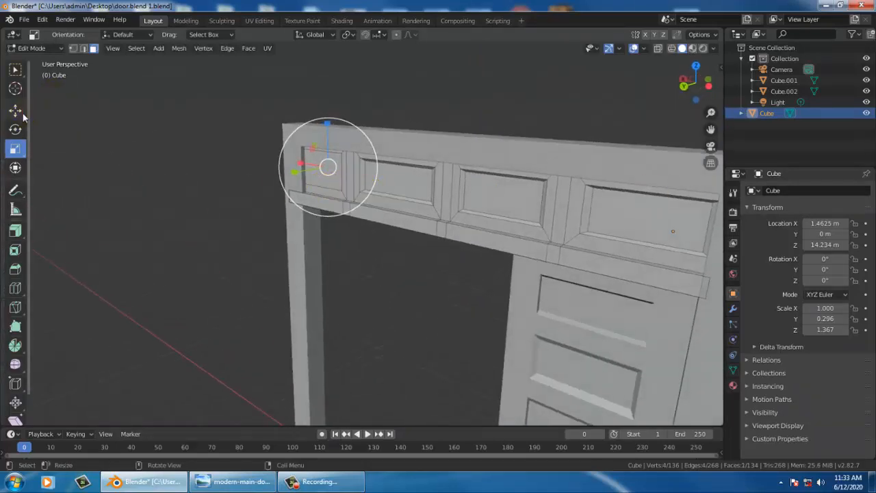
{"action": "left_click", "coordinate": [323, 171]}
{"action": "middle_click_drag", "start_coordinate": [560, 180], "coordinate": [385, 168]}
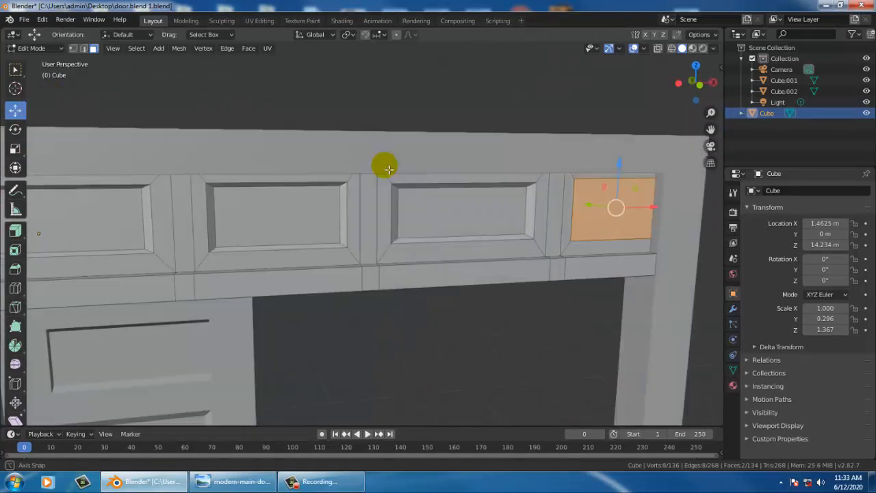
{"action": "left_click", "coordinate": [17, 234]}
{"action": "left_click_drag", "start_coordinate": [629, 150], "coordinate": [621, 155]}
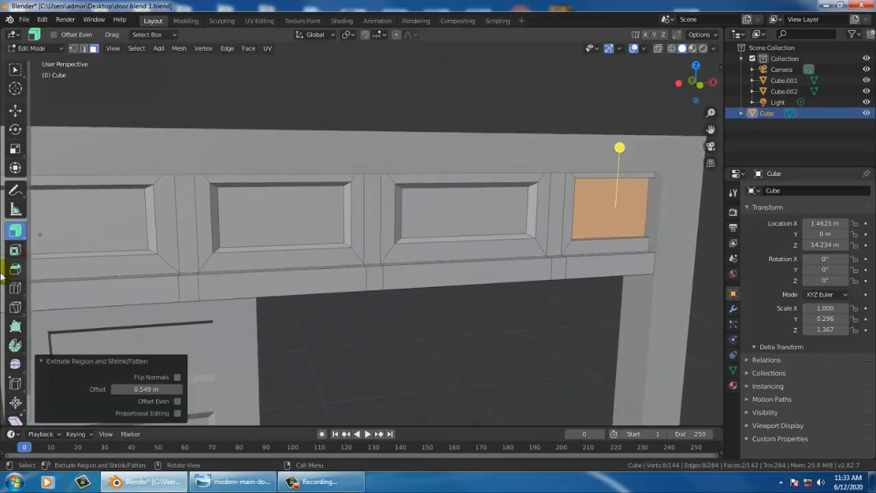
Step: Scale the fourth transom panel's recessed faces slightly smaller in X and to 0.833 in Z to slope the recess walls
{"action": "left_click", "coordinate": [15, 149]}
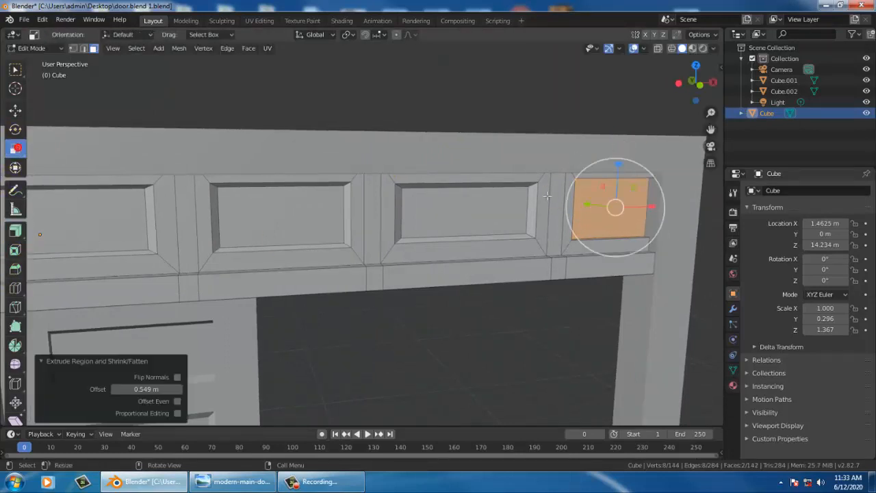
{"action": "left_click_drag", "start_coordinate": [652, 204], "coordinate": [642, 205]}
{"action": "left_click_drag", "start_coordinate": [618, 167], "coordinate": [619, 174]}
{"action": "middle_click_drag", "start_coordinate": [592, 216], "coordinate": [561, 203]}
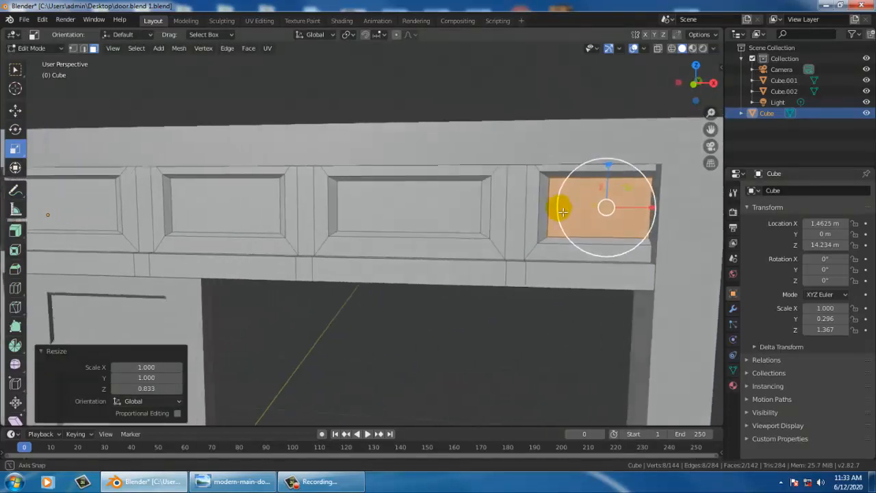
{"action": "scroll", "coordinate": [335, 256], "scroll_direction": "down", "scroll_amount": 2}
{"action": "scroll", "coordinate": [335, 256], "scroll_direction": "down", "scroll_amount": 3}
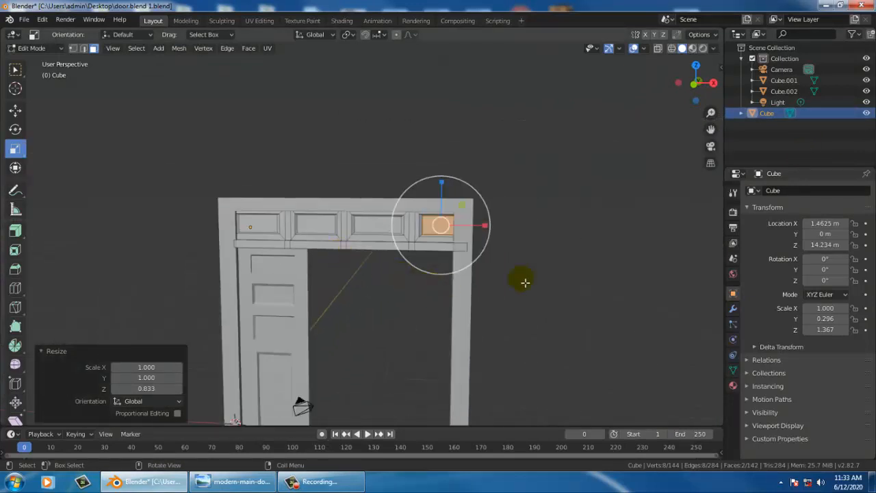
Step: Save the door file under its existing name
{"action": "left_click", "coordinate": [15, 109]}
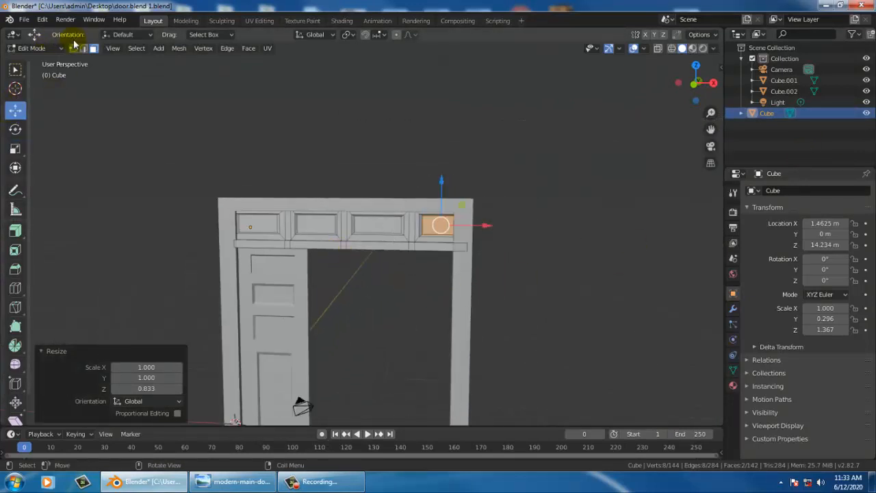
{"action": "left_click", "coordinate": [24, 19]}
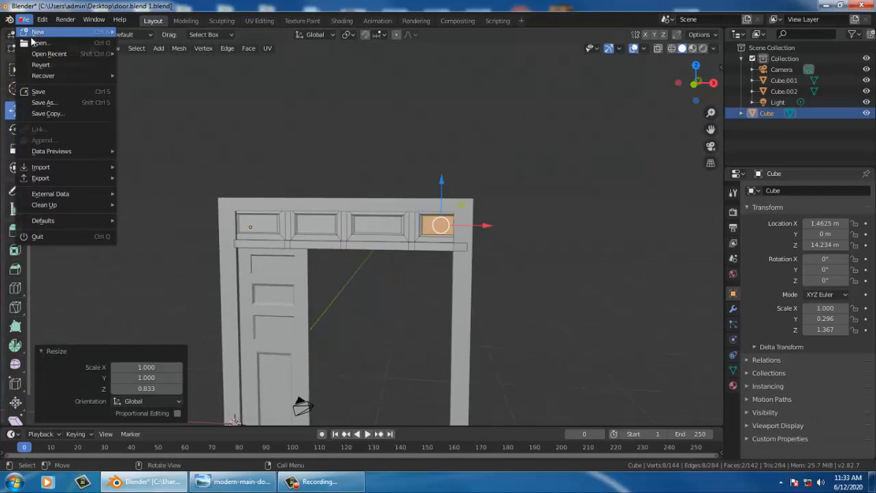
{"action": "left_click", "coordinate": [61, 93]}
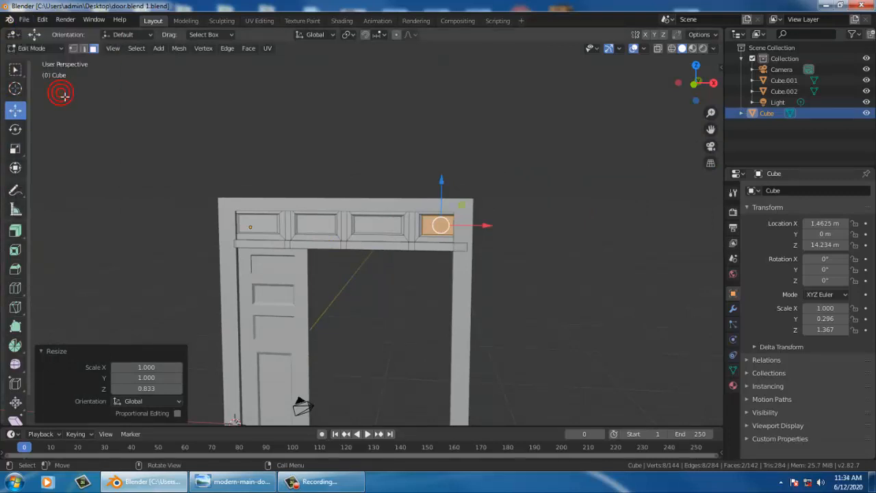
Step: Leave Edit Mode on the transom, and open the outer door frame's mesh in Edit Mode
{"action": "left_click", "coordinate": [468, 297]}
{"action": "middle_click_drag", "start_coordinate": [545, 267], "coordinate": [597, 263]}
{"action": "left_click", "coordinate": [36, 48]}
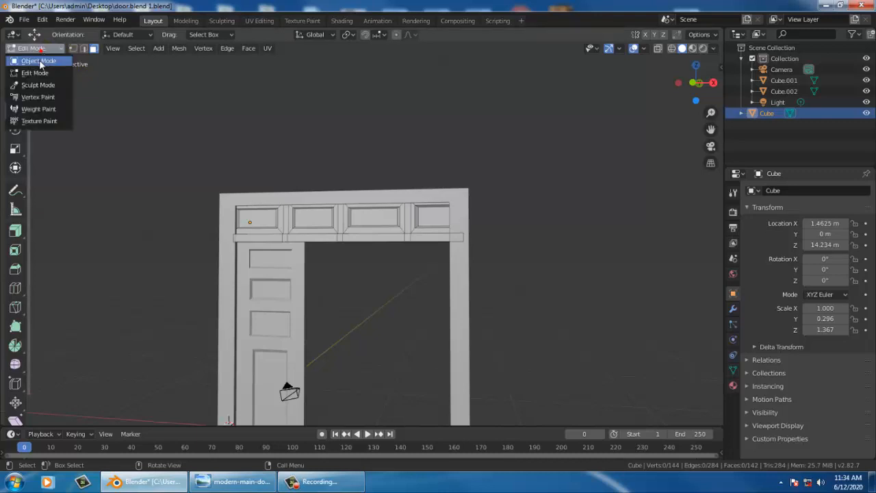
{"action": "left_click", "coordinate": [39, 60]}
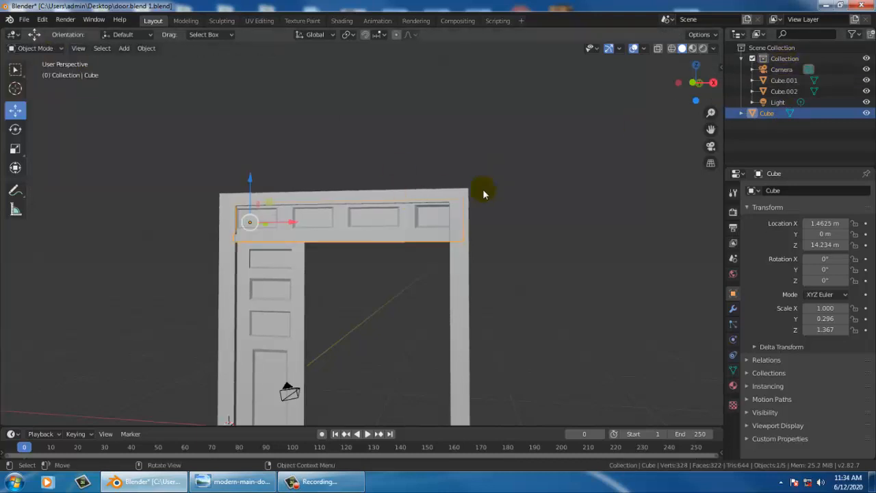
{"action": "left_click", "coordinate": [465, 310]}
{"action": "middle_click_drag", "start_coordinate": [502, 236], "coordinate": [502, 233]}
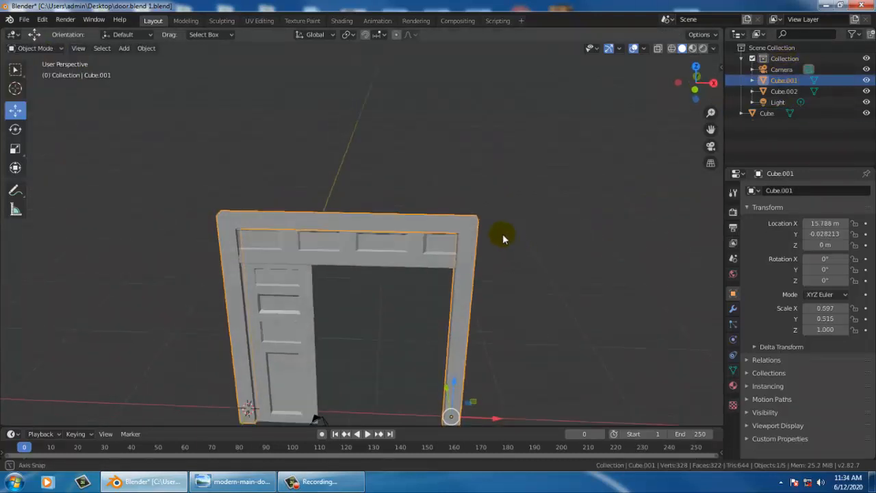
{"action": "left_click", "coordinate": [32, 49]}
{"action": "left_click", "coordinate": [36, 70]}
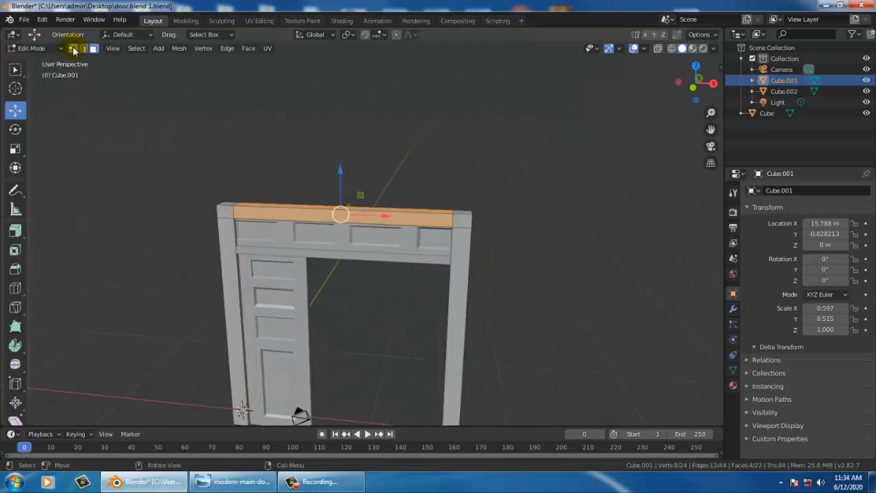
{"action": "middle_click_drag", "start_coordinate": [527, 252], "coordinate": [499, 180]}
{"action": "left_click_drag", "start_coordinate": [483, 178], "coordinate": [407, 426]}
{"action": "mouse_move", "coordinate": [467, 281]}
{"action": "left_mouse_down"}
{"action": "mouse_move", "coordinate": [505, 280]}
{"action": "mouse_move", "coordinate": [463, 274]}
{"action": "left_mouse_up"}
{"action": "key", "text": "ctrl+z"}
{"action": "left_click_drag", "start_coordinate": [372, 352], "coordinate": [520, 438]}
{"action": "middle_click_drag", "start_coordinate": [469, 322], "coordinate": [416, 337]}
{"action": "scroll", "coordinate": [328, 328], "scroll_direction": "down", "scroll_amount": 2}
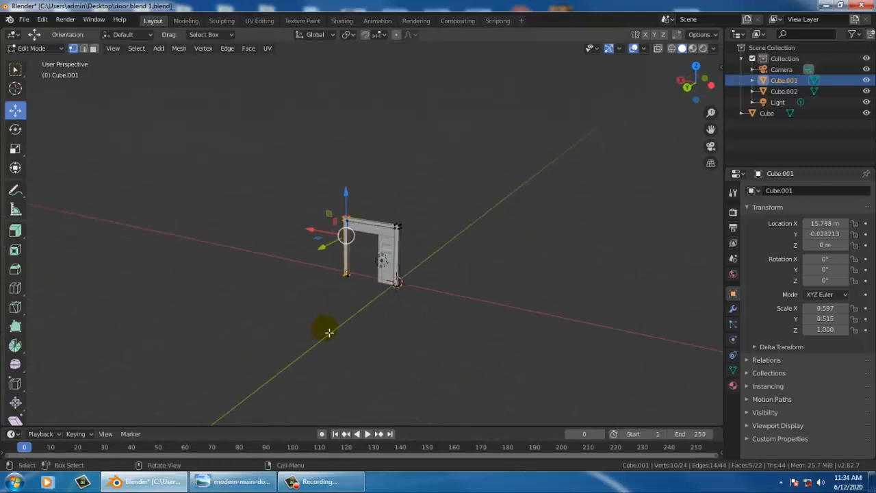
{"action": "scroll", "coordinate": [337, 303], "scroll_direction": "up", "scroll_amount": 6}
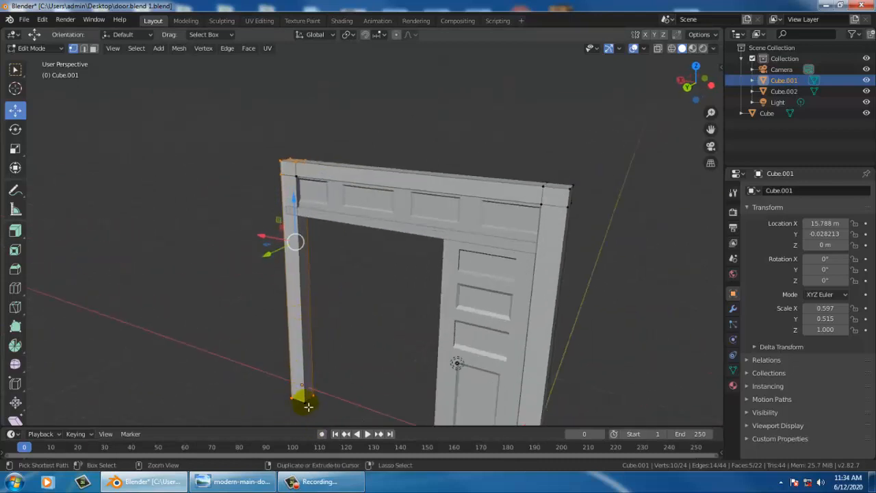
{"action": "left_click_drag", "start_coordinate": [335, 387], "coordinate": [280, 424], "text": "ctrl"}
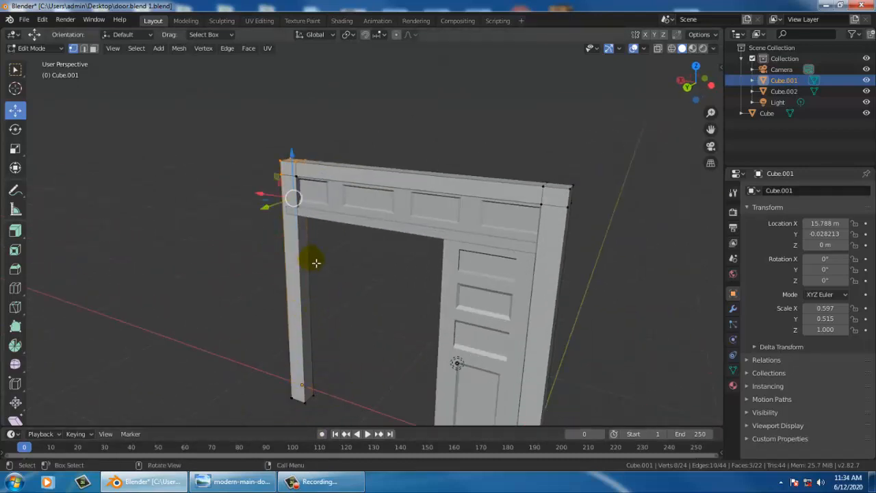
Step: Select all vertices of the frame jamb opposite the panelled side section and move them 2.42 m along X to widen the opening
{"action": "left_click_drag", "start_coordinate": [204, 119], "coordinate": [335, 439]}
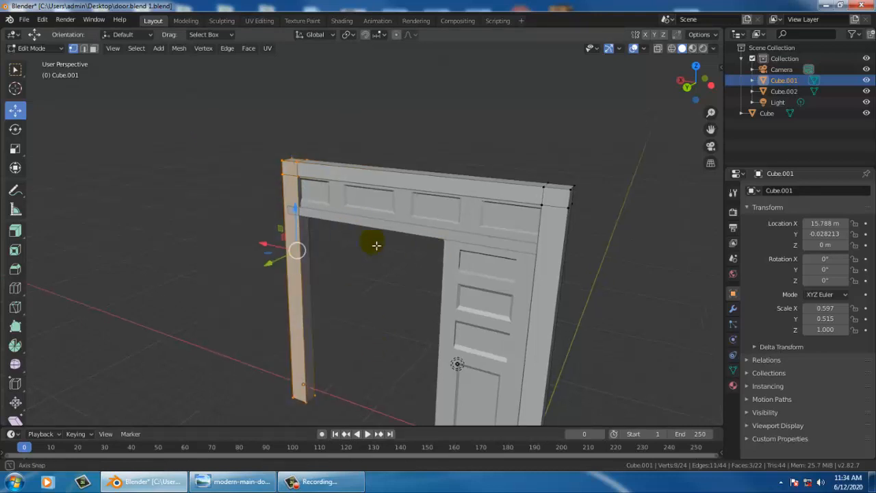
{"action": "middle_click_drag", "start_coordinate": [372, 243], "coordinate": [409, 349]}
{"action": "left_click", "coordinate": [413, 367], "text": "shift"}
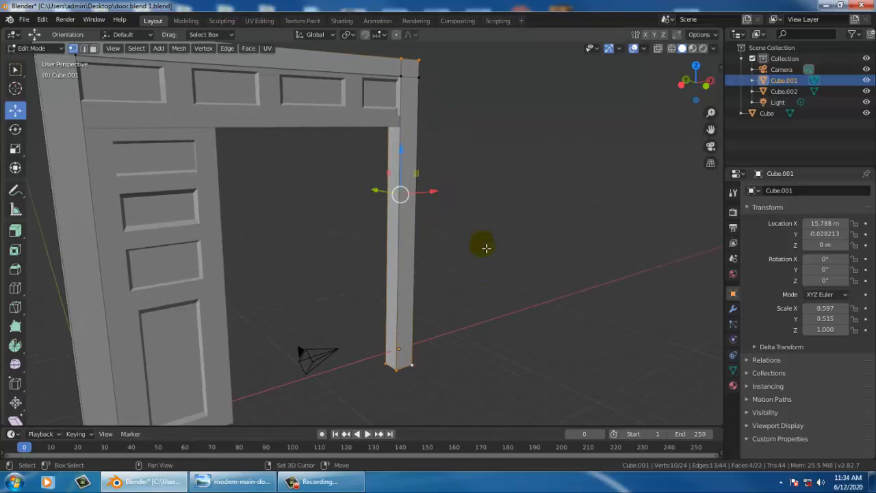
{"action": "left_click", "coordinate": [402, 78], "text": "shift"}
{"action": "middle_click_drag", "start_coordinate": [520, 172], "coordinate": [472, 182]}
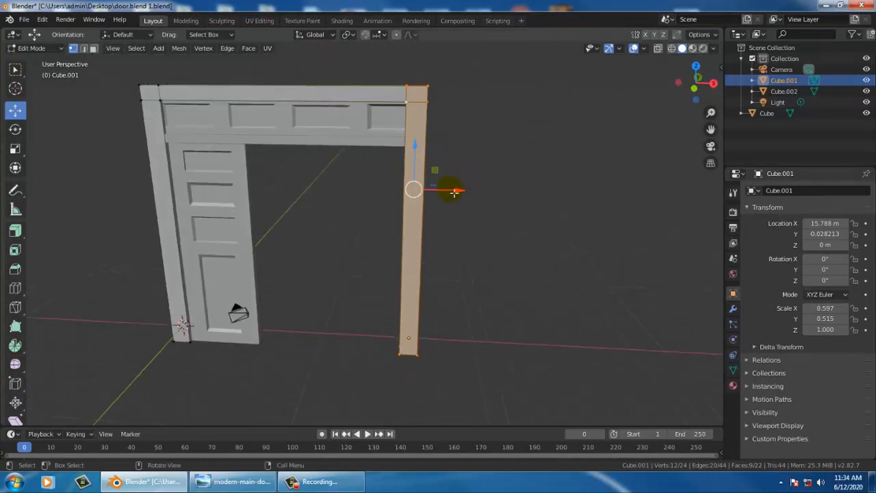
{"action": "left_click_drag", "start_coordinate": [454, 192], "coordinate": [495, 202]}
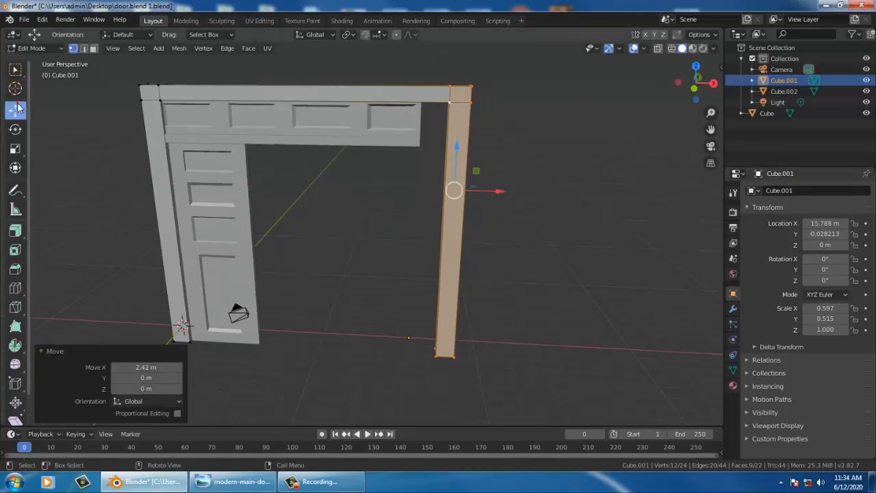
{"action": "left_click", "coordinate": [375, 119]}
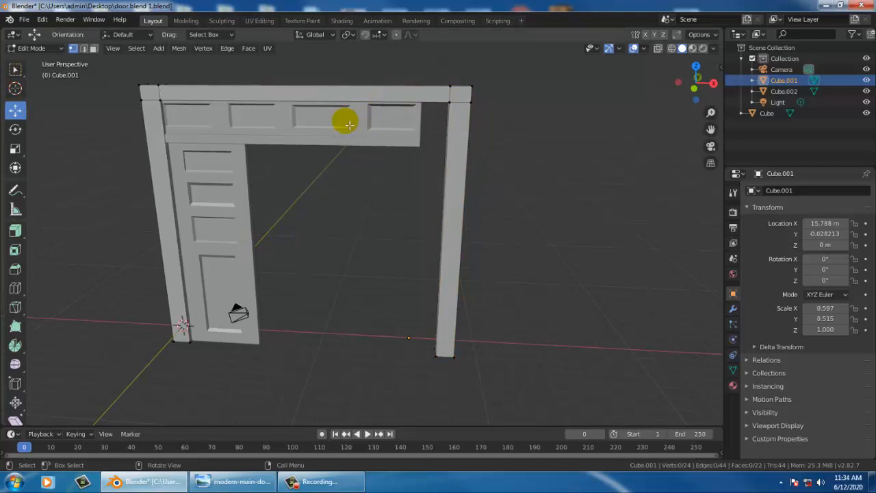
Step: Return to Object Mode and scale the transom to 1.126 in X so it reaches the moved jamb
{"action": "left_click", "coordinate": [27, 48]}
{"action": "left_click", "coordinate": [36, 57]}
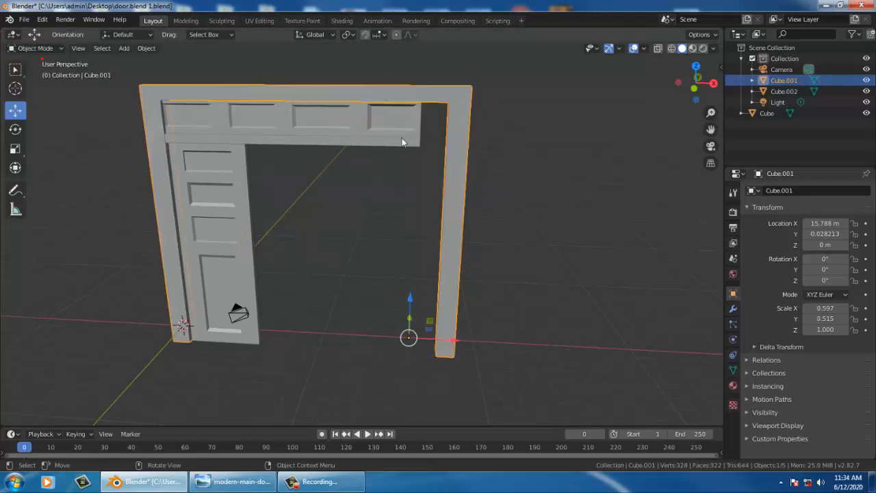
{"action": "left_click", "coordinate": [390, 142]}
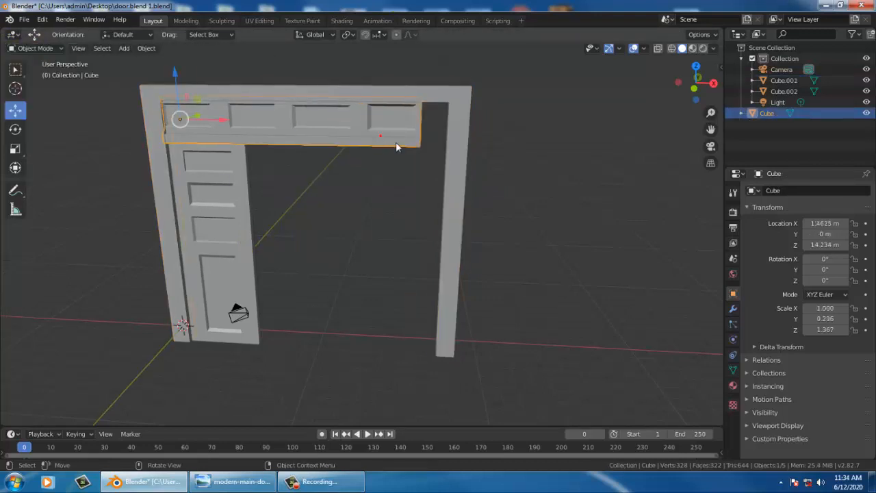
{"action": "left_click", "coordinate": [15, 150]}
{"action": "left_click_drag", "start_coordinate": [212, 119], "coordinate": [230, 118]}
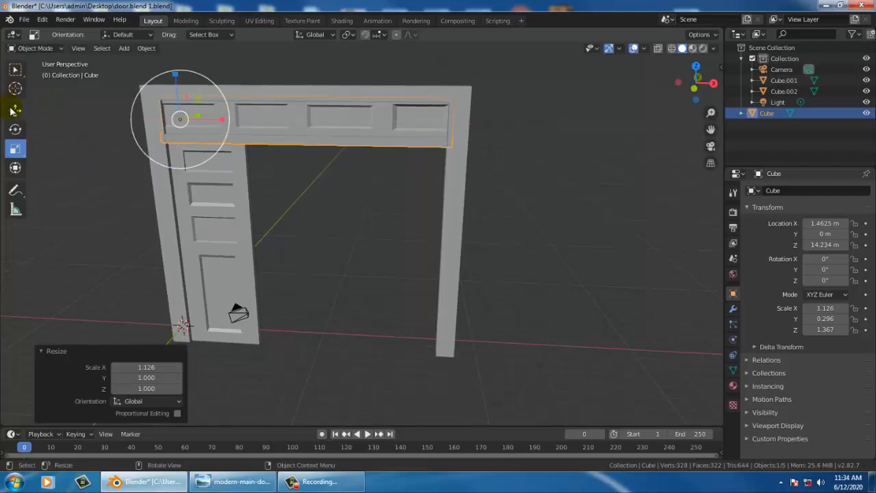
Step: Select the panelled side section and show the model from the top in wireframe shading
{"action": "left_click", "coordinate": [15, 110]}
{"action": "left_click", "coordinate": [212, 249]}
{"action": "middle_click_drag", "start_coordinate": [219, 249], "coordinate": [324, 298]}
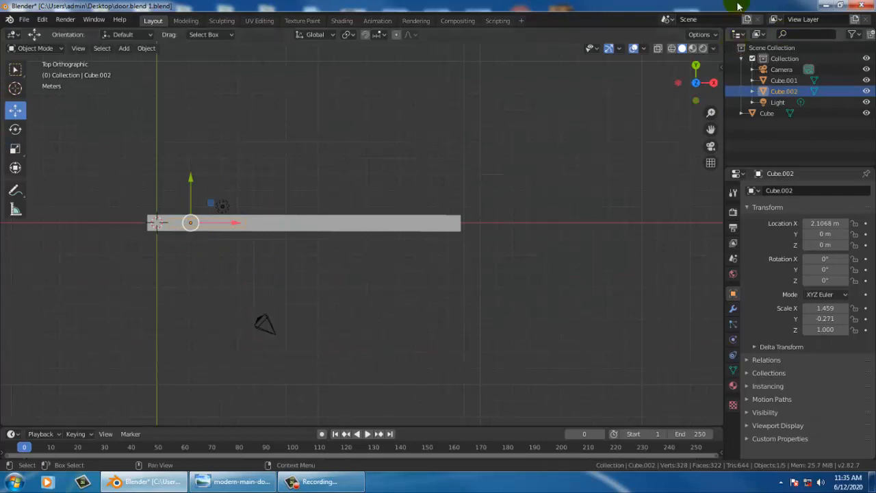
{"action": "left_click", "coordinate": [671, 49]}
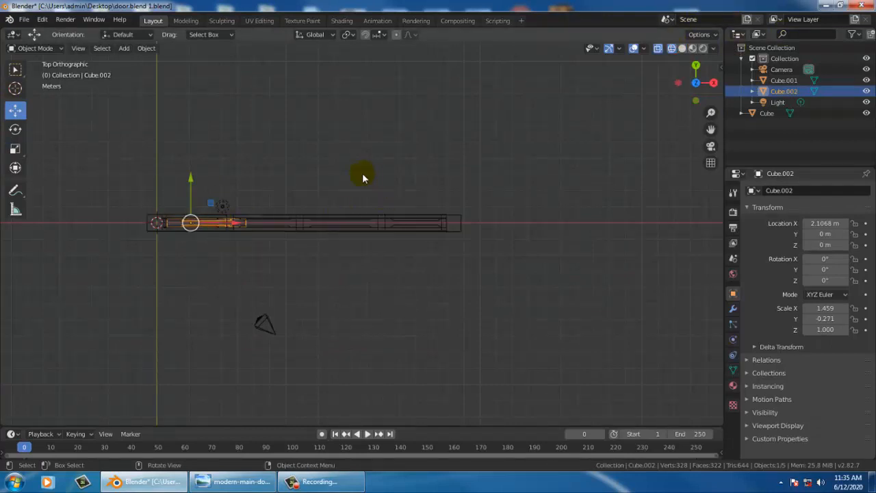
Step: Duplicate the panelled side section, place the copy about 12.4 m along X against the opposite jamb, and return to solid shading
{"action": "middle_click_drag", "start_coordinate": [363, 178], "coordinate": [355, 173]}
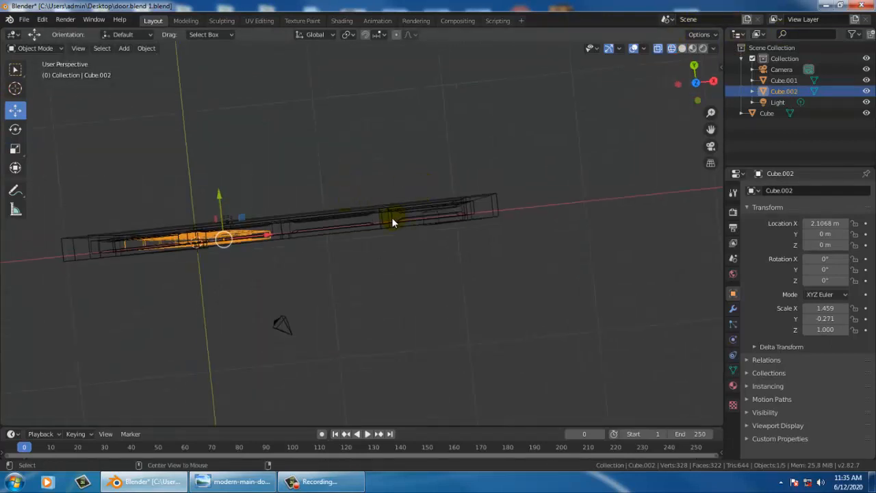
{"action": "middle_click_drag", "start_coordinate": [393, 223], "coordinate": [336, 230]}
{"action": "key", "text": "KP_7"}
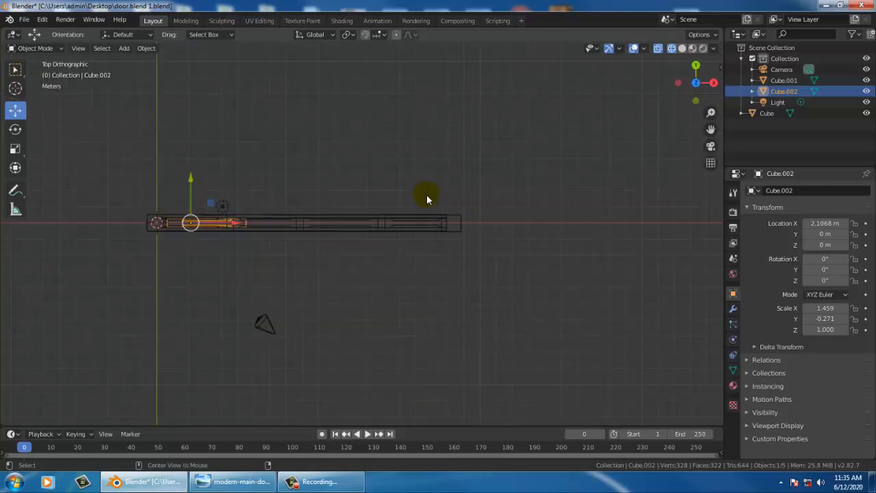
{"action": "key", "text": "shift+d"}
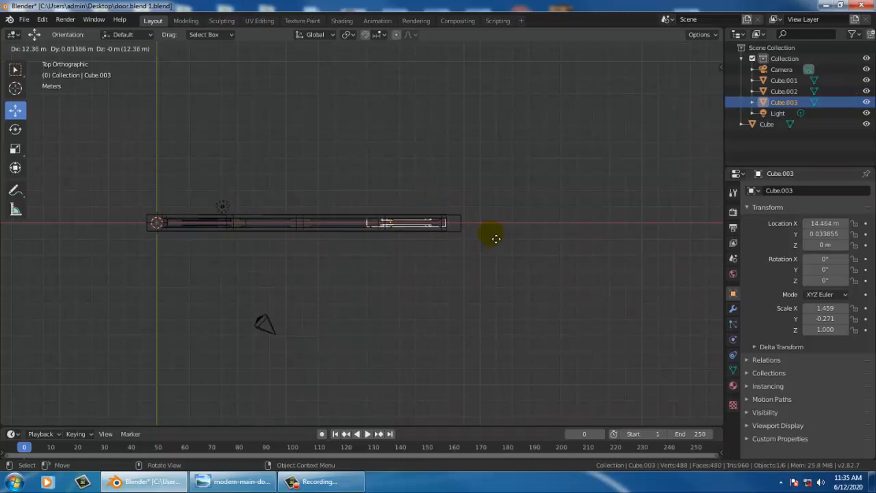
{"action": "left_click", "coordinate": [491, 235]}
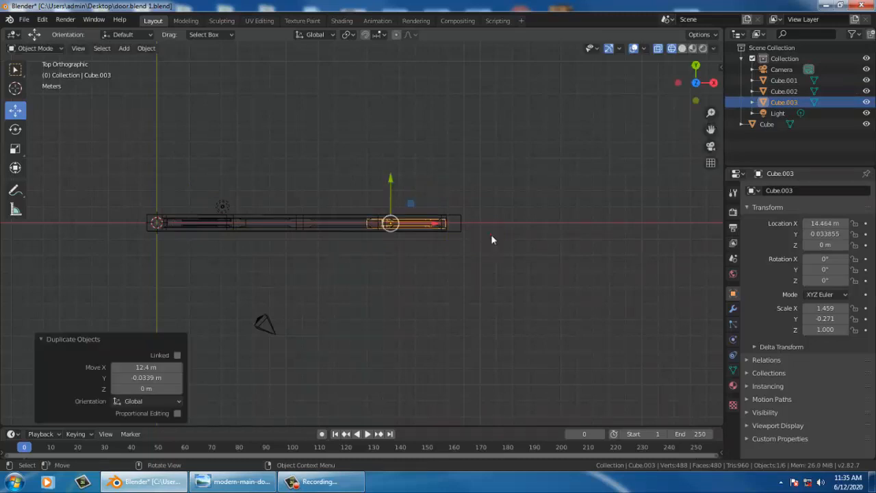
{"action": "right_click", "coordinate": [491, 235]}
{"action": "left_click", "coordinate": [589, 170]}
{"action": "middle_click_drag", "start_coordinate": [516, 272], "coordinate": [562, 117]}
{"action": "left_click", "coordinate": [682, 49]}
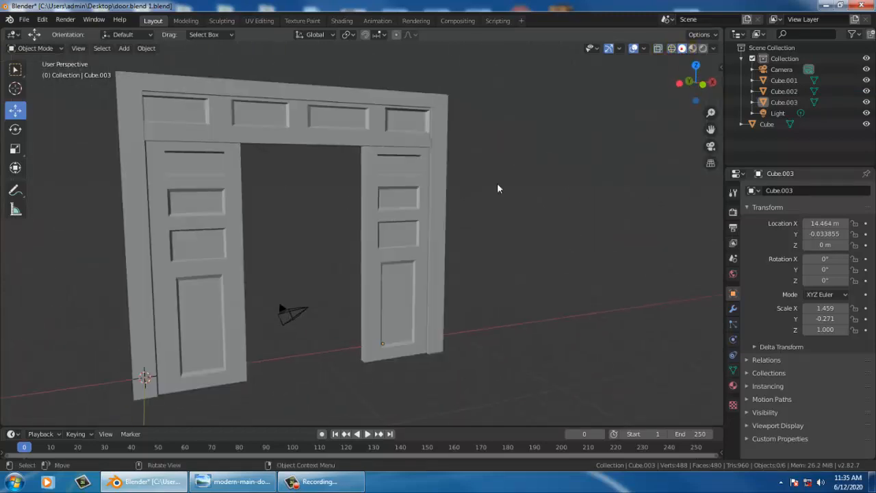
Step: Compare the door model with the reference photo, examining the posts between the side sections and the central door
{"action": "mouse_move", "coordinate": [499, 189]}
{"action": "middle_mouse_down"}
{"action": "mouse_move", "coordinate": [411, 182]}
{"action": "mouse_move", "coordinate": [488, 189]}
{"action": "mouse_move", "coordinate": [372, 189]}
{"action": "mouse_move", "coordinate": [438, 189]}
{"action": "mouse_move", "coordinate": [431, 195]}
{"action": "middle_mouse_up"}
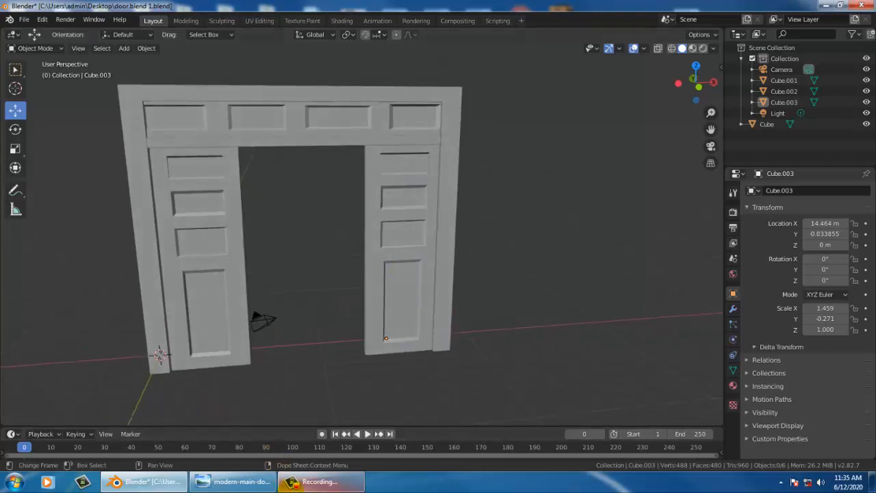
{"action": "left_click", "coordinate": [225, 481]}
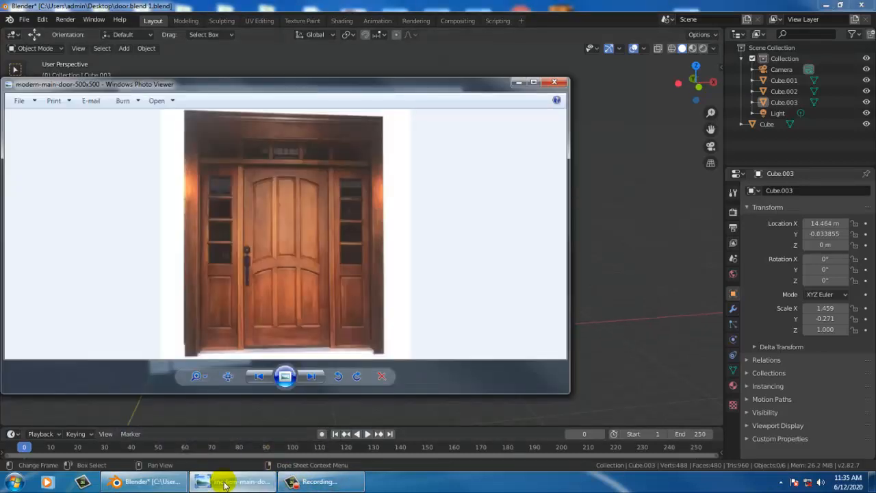
{"action": "left_click", "coordinate": [225, 481]}
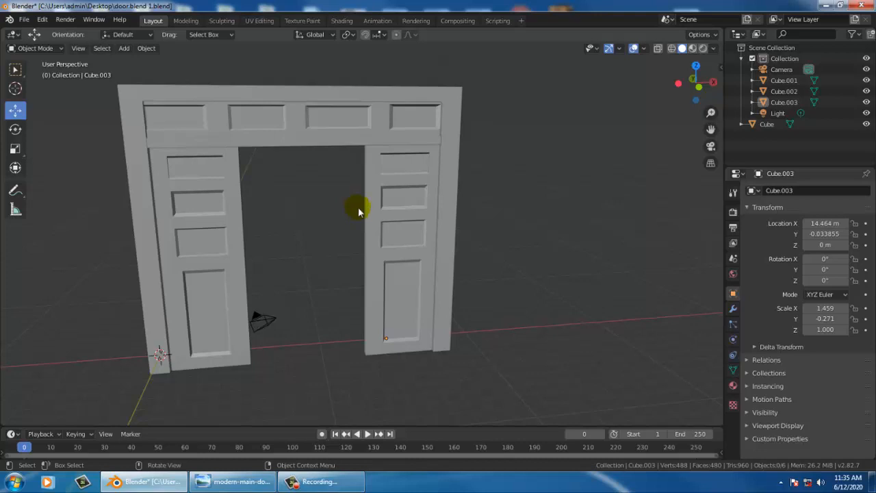
{"action": "left_click", "coordinate": [213, 483]}
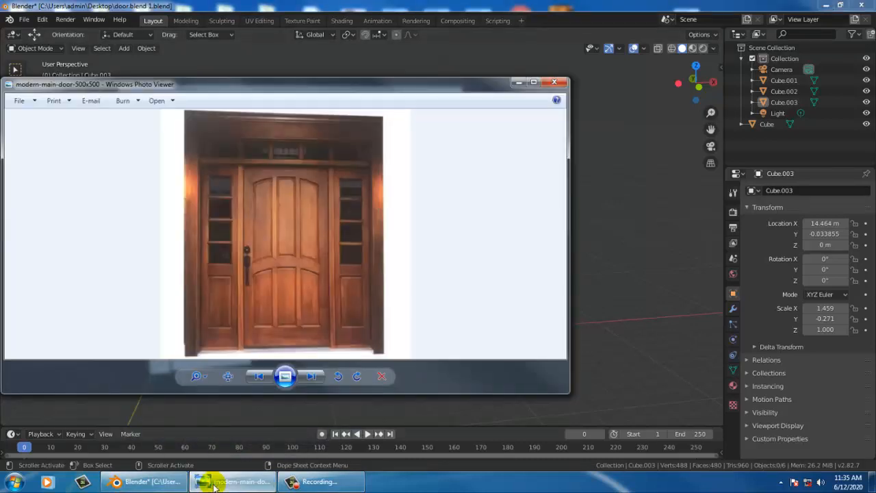
{"action": "left_click", "coordinate": [214, 483]}
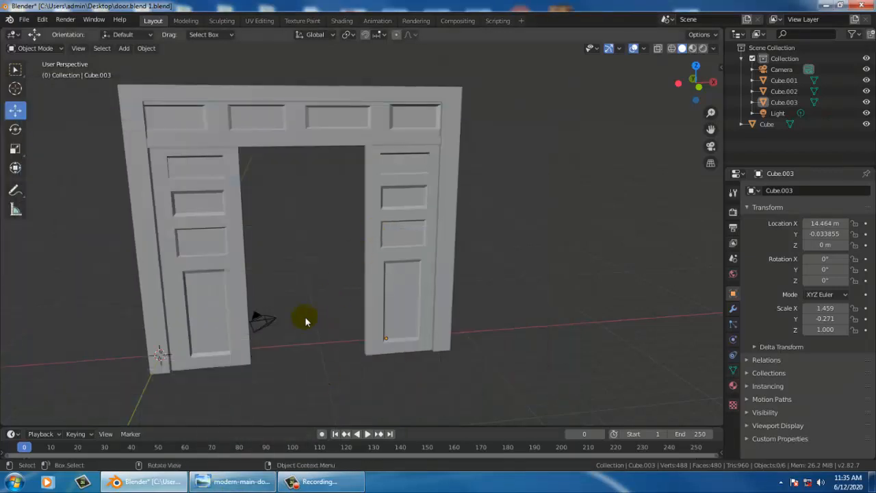
{"action": "middle_click_drag", "start_coordinate": [374, 365], "coordinate": [210, 259]}
{"action": "scroll", "coordinate": [228, 251], "scroll_direction": "up", "scroll_amount": 2}
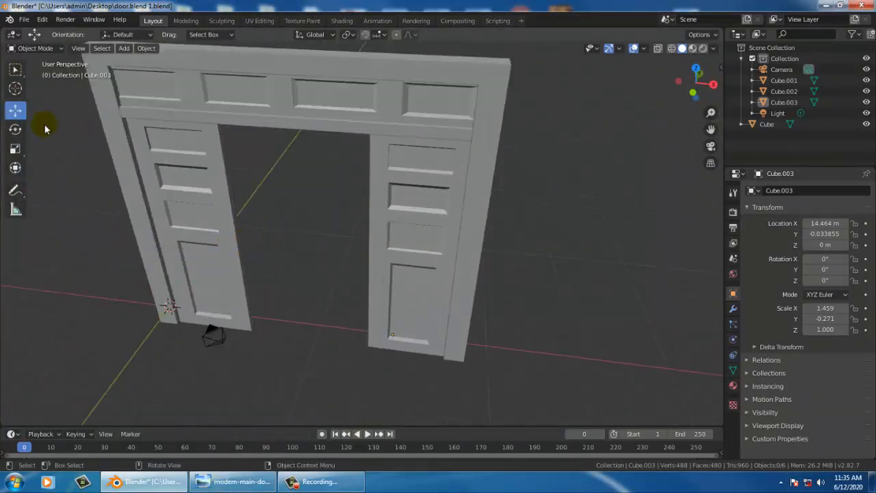
Step: Add a cube to the main Collection and move it 6.3 m along X, beside the first side section
{"action": "left_click", "coordinate": [780, 60]}
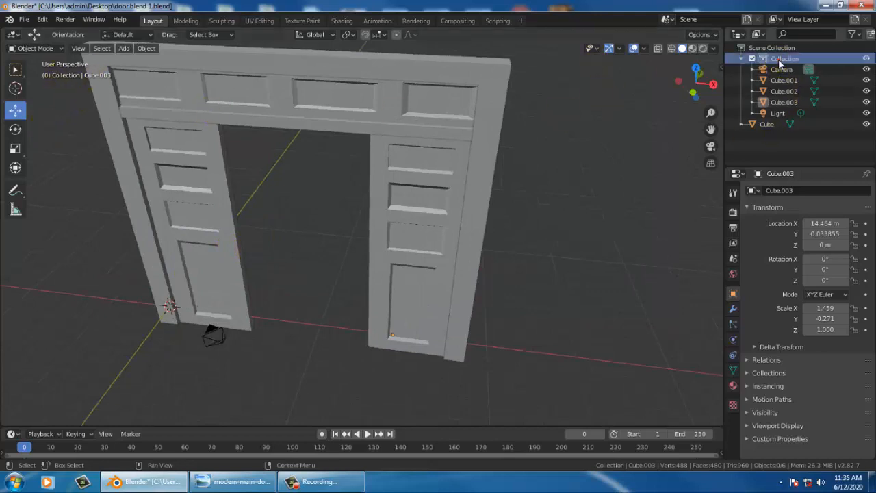
{"action": "left_click", "coordinate": [126, 54]}
{"action": "mouse_move", "coordinate": [151, 70]}
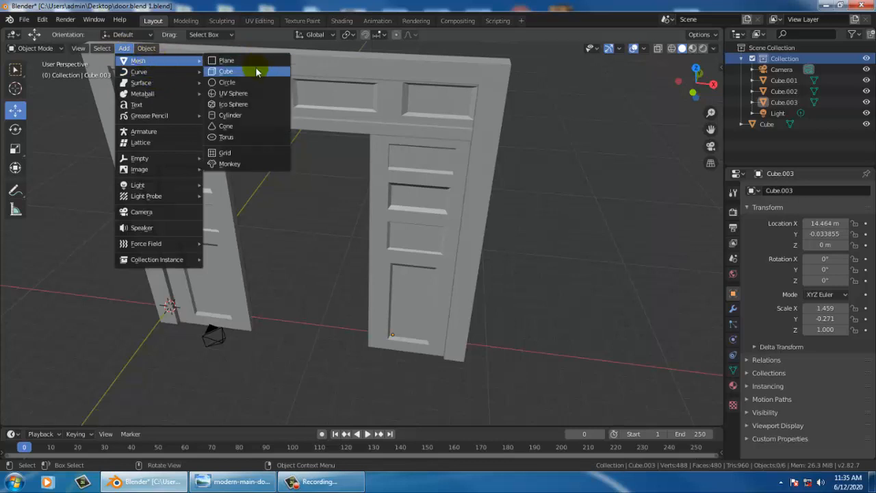
{"action": "left_click", "coordinate": [253, 72]}
{"action": "middle_click_drag", "start_coordinate": [291, 316], "coordinate": [224, 298]}
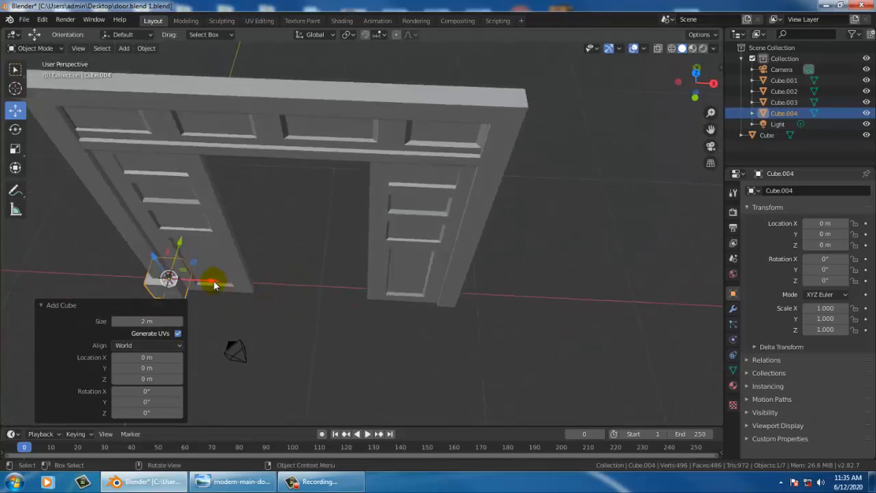
{"action": "left_click_drag", "start_coordinate": [215, 281], "coordinate": [314, 292]}
Step: Scale the new cube to 0.500 in X and 0.636 in Y as a post slightly deeper than the frame, checking the reference photo
{"action": "middle_click_drag", "start_coordinate": [316, 241], "coordinate": [397, 327], "text": "alt"}
{"action": "scroll", "coordinate": [236, 222], "scroll_direction": "down", "scroll_amount": 2}
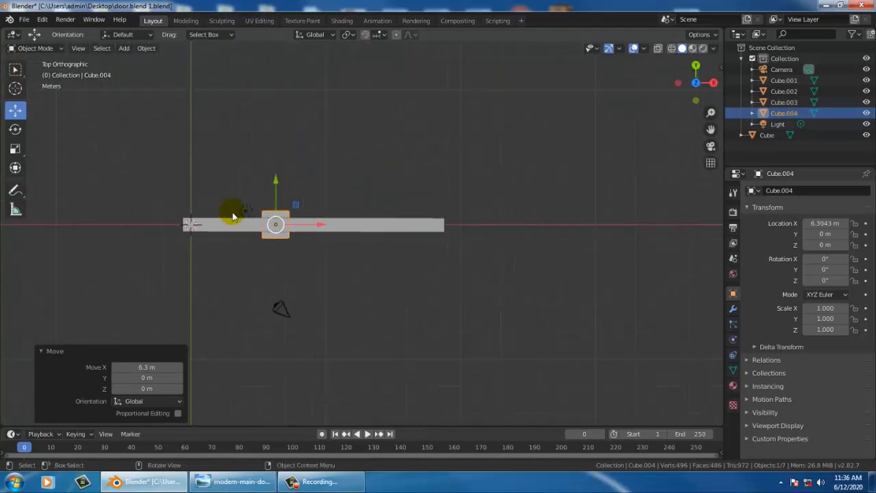
{"action": "scroll", "coordinate": [160, 194], "scroll_direction": "up", "scroll_amount": 3}
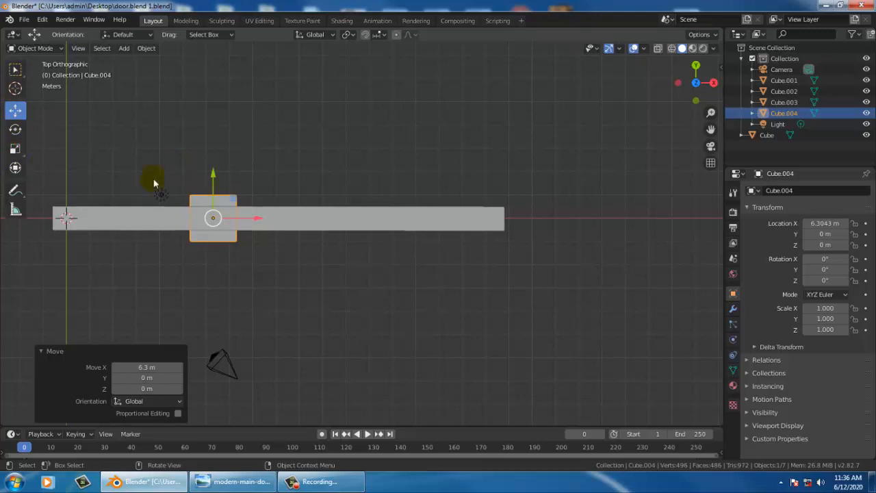
{"action": "left_click", "coordinate": [15, 149]}
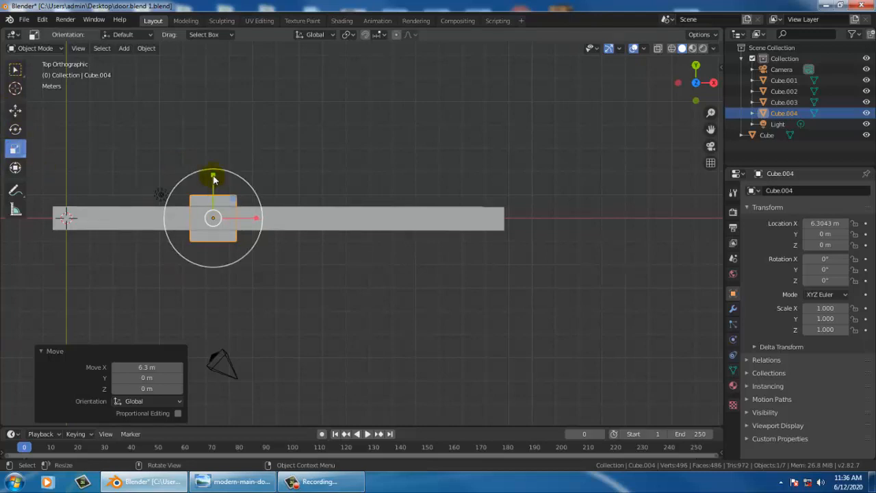
{"action": "left_click_drag", "start_coordinate": [213, 176], "coordinate": [240, 230]}
{"action": "middle_click_drag", "start_coordinate": [240, 230], "coordinate": [298, 239]}
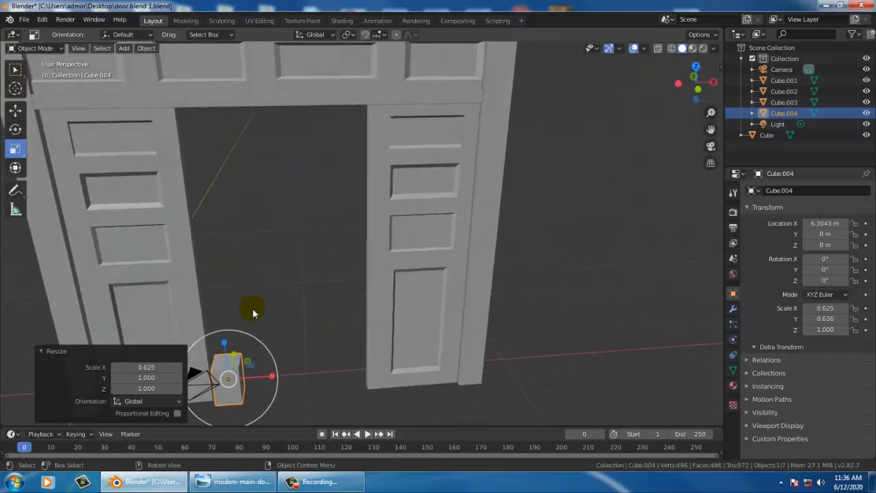
{"action": "middle_click_drag", "start_coordinate": [252, 307], "coordinate": [305, 250]}
{"action": "left_click", "coordinate": [243, 481]}
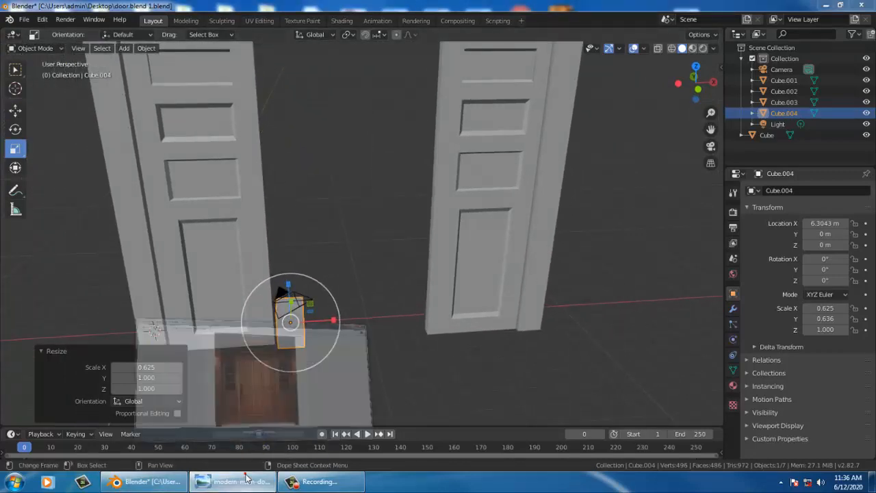
{"action": "left_click", "coordinate": [244, 481]}
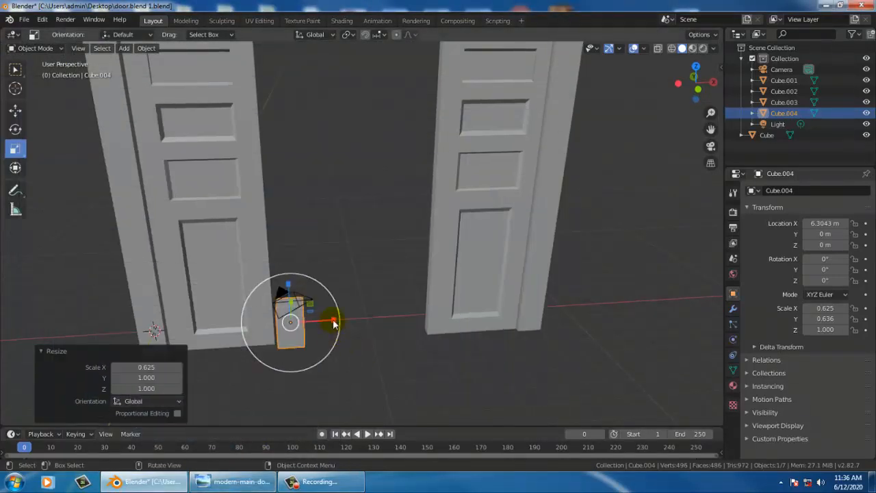
{"action": "left_click_drag", "start_coordinate": [333, 320], "coordinate": [325, 319]}
Step: Move the post cube -0.295 m along X in the top wireframe view so it meets the side section, and restore solid shading
{"action": "middle_click_drag", "start_coordinate": [378, 318], "coordinate": [393, 228]}
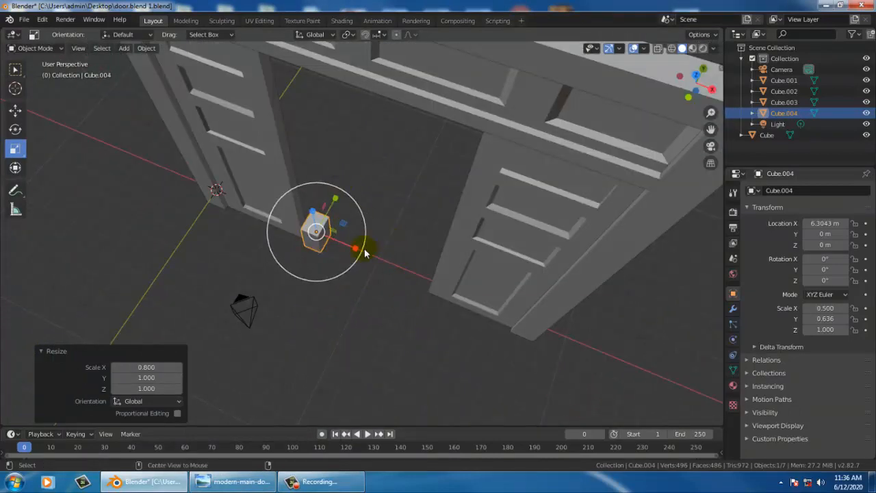
{"action": "key", "text": "ctrl+KP_1"}
{"action": "key", "text": "KP_7"}
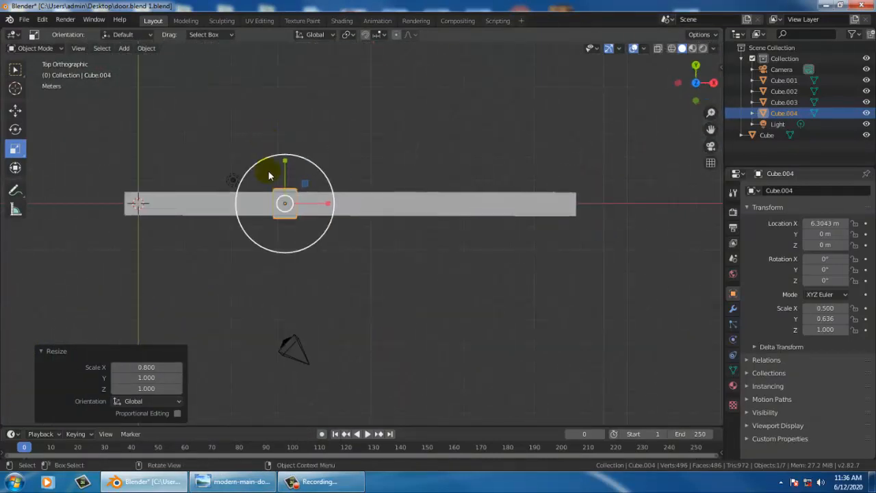
{"action": "scroll", "coordinate": [269, 173], "scroll_direction": "down", "scroll_amount": 5}
{"action": "scroll", "coordinate": [336, 172], "scroll_direction": "up", "scroll_amount": 9}
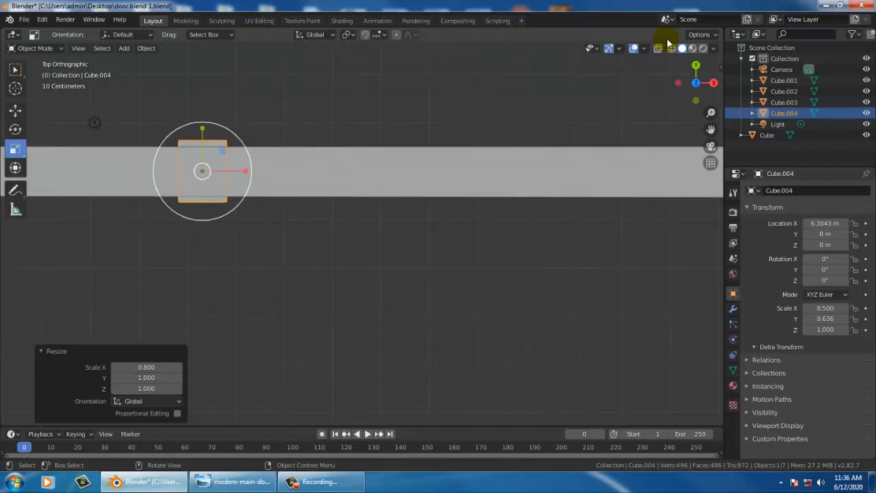
{"action": "left_click", "coordinate": [671, 49]}
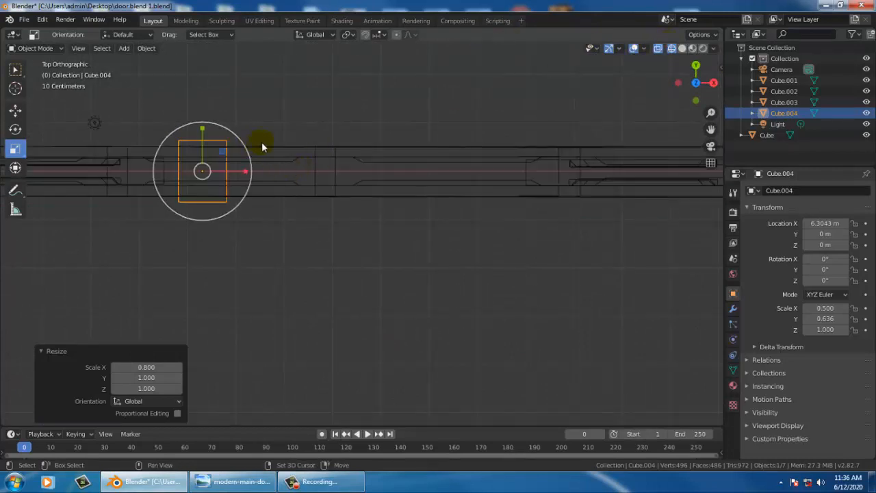
{"action": "middle_click_drag", "start_coordinate": [261, 141], "coordinate": [390, 187], "text": "shift"}
{"action": "left_click", "coordinate": [18, 111]}
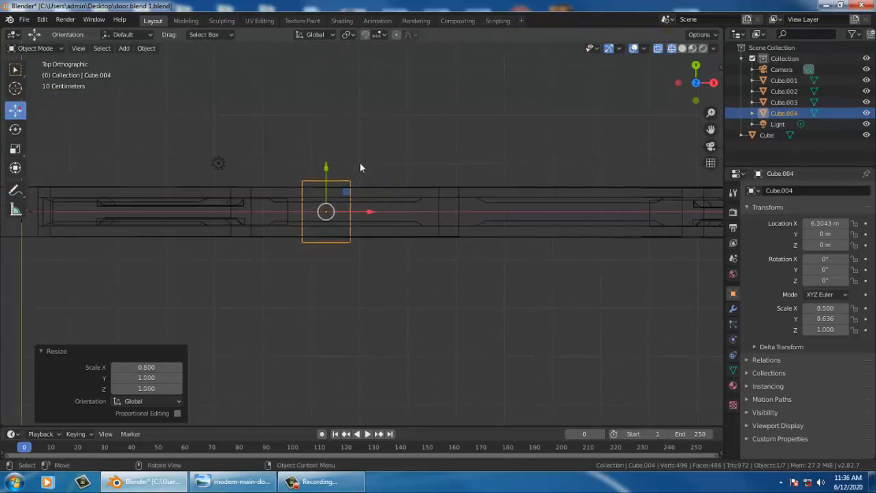
{"action": "left_click_drag", "start_coordinate": [367, 215], "coordinate": [351, 214]}
{"action": "middle_click_drag", "start_coordinate": [411, 308], "coordinate": [425, 233]}
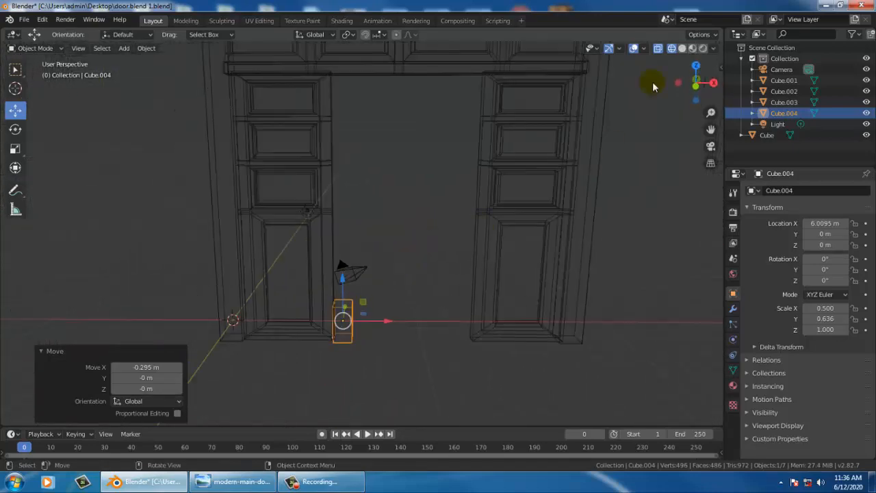
{"action": "left_click", "coordinate": [683, 48]}
Step: Edit the post cube's mesh and raise its top face 12 m along Z to reach the transom
{"action": "left_click", "coordinate": [343, 318]}
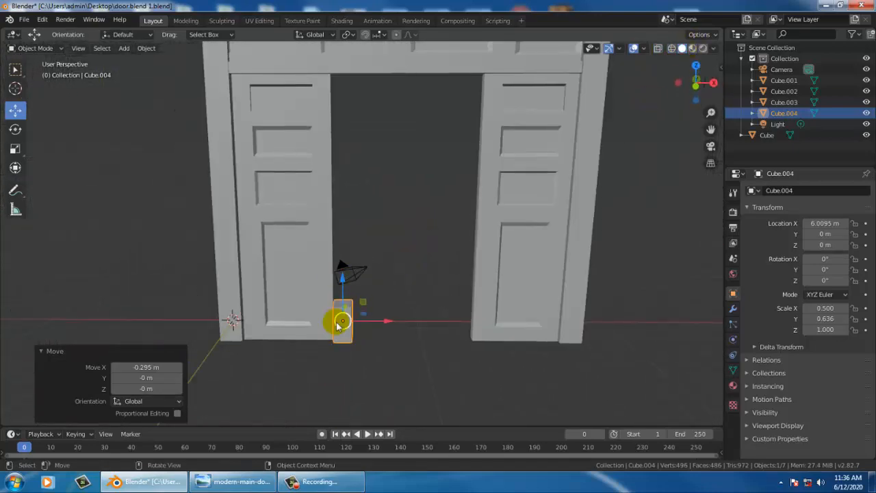
{"action": "middle_click_drag", "start_coordinate": [401, 254], "coordinate": [96, 70]}
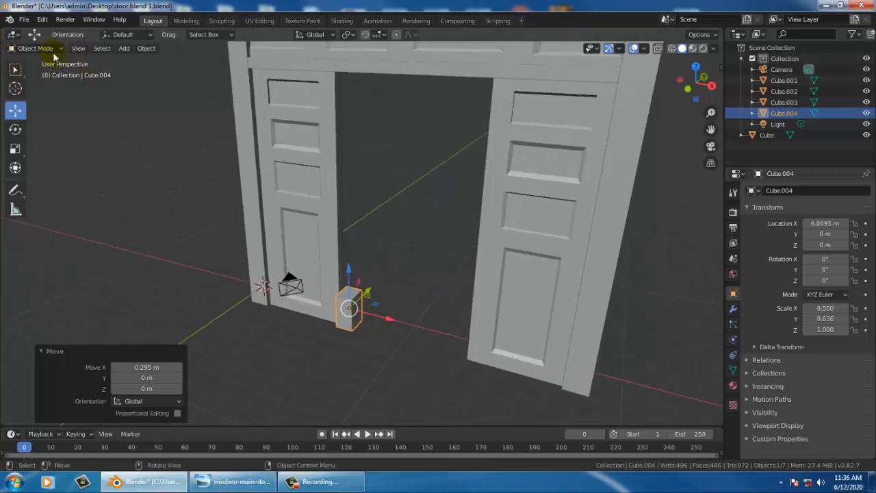
{"action": "left_click", "coordinate": [35, 48]}
{"action": "left_click", "coordinate": [30, 60]}
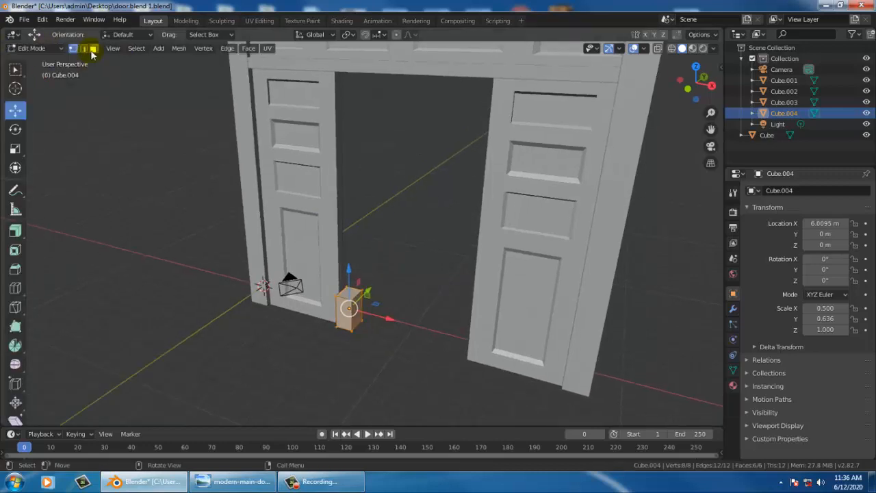
{"action": "left_click", "coordinate": [93, 48]}
{"action": "left_click", "coordinate": [355, 293]}
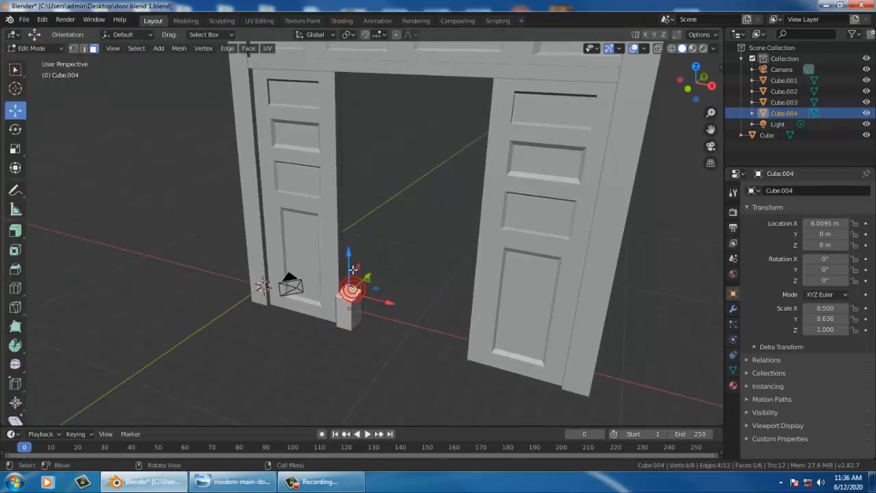
{"action": "left_click_drag", "start_coordinate": [352, 268], "coordinate": [341, 347]}
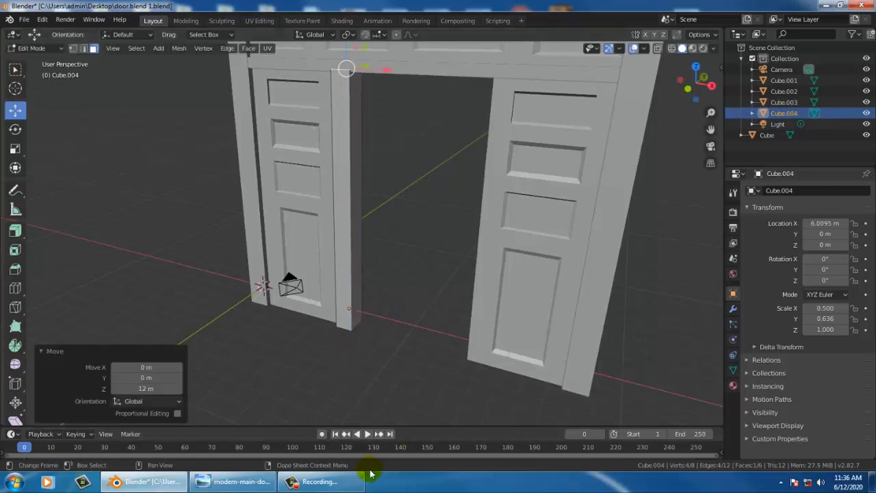
Step: Return to Object Mode, duplicate the post along X and place the copy at X 12.657 m beside the second side section
{"action": "middle_click_drag", "start_coordinate": [370, 264], "coordinate": [393, 258]}
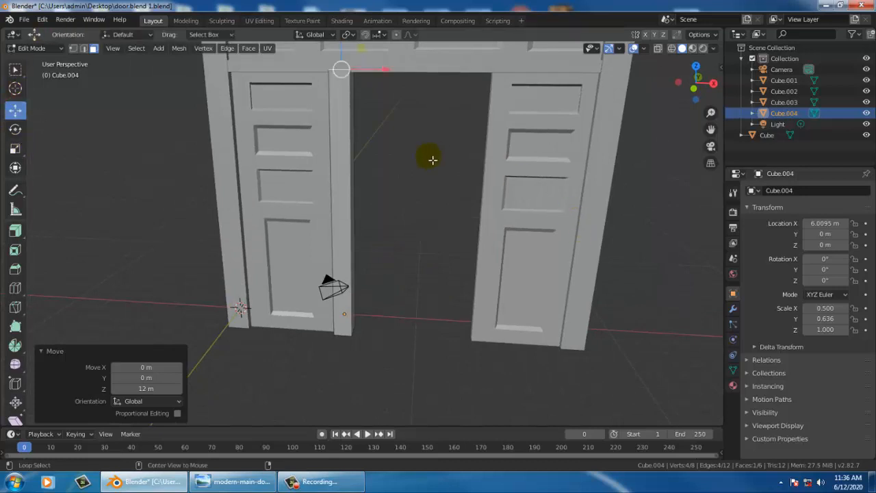
{"action": "key", "text": "KP_7"}
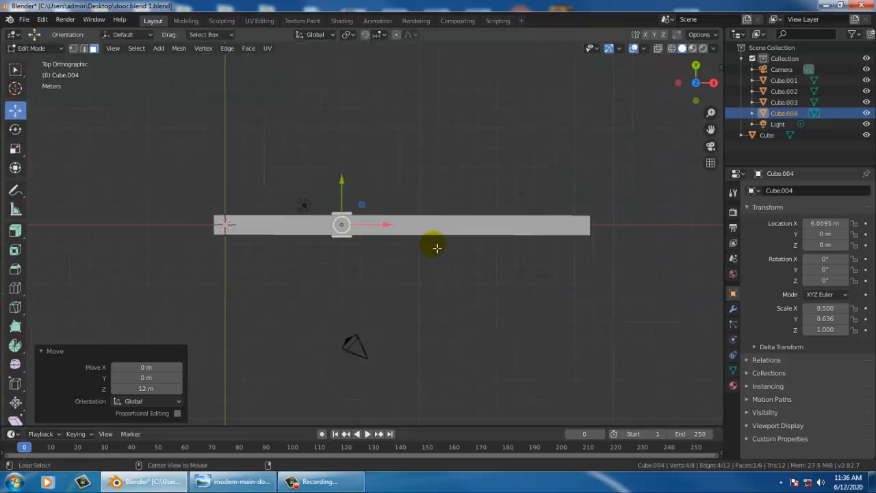
{"action": "left_click", "coordinate": [35, 48]}
{"action": "left_click", "coordinate": [34, 59]}
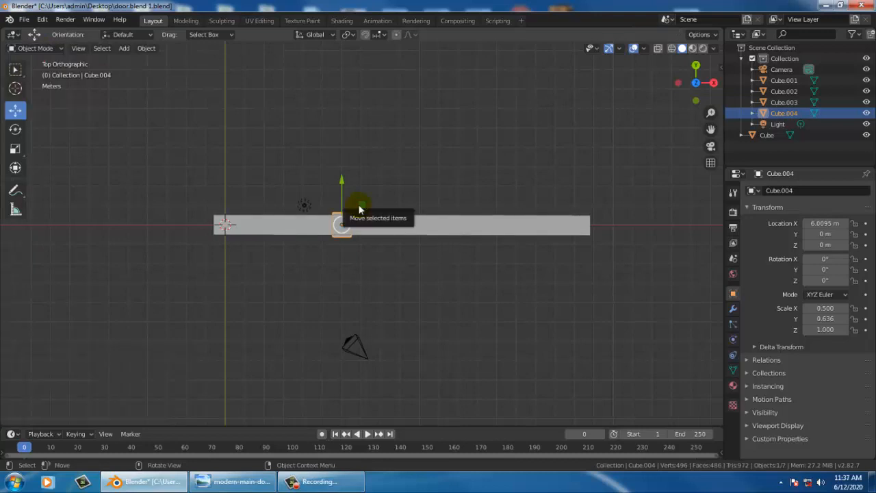
{"action": "key", "text": "shift+d"}
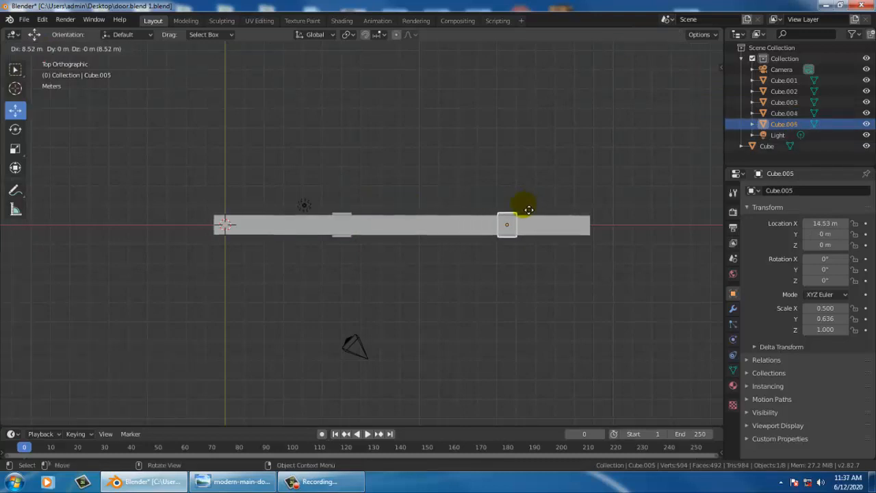
{"action": "left_click", "coordinate": [525, 209]}
{"action": "middle_click_drag", "start_coordinate": [547, 238], "coordinate": [563, 297]}
{"action": "left_click_drag", "start_coordinate": [541, 327], "coordinate": [503, 319]}
{"action": "middle_click_drag", "start_coordinate": [503, 318], "coordinate": [456, 244]}
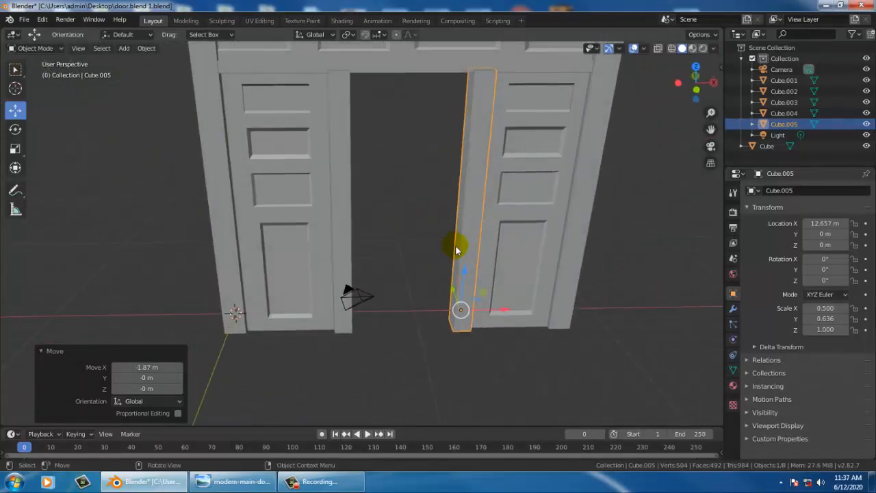
{"action": "scroll", "coordinate": [483, 249], "scroll_direction": "down", "scroll_amount": 3}
Step: Slim the copied post to 0.230 in X after checking the reference photo, and shift it to X 12.826 m against the second side section
{"action": "left_click", "coordinate": [216, 483]}
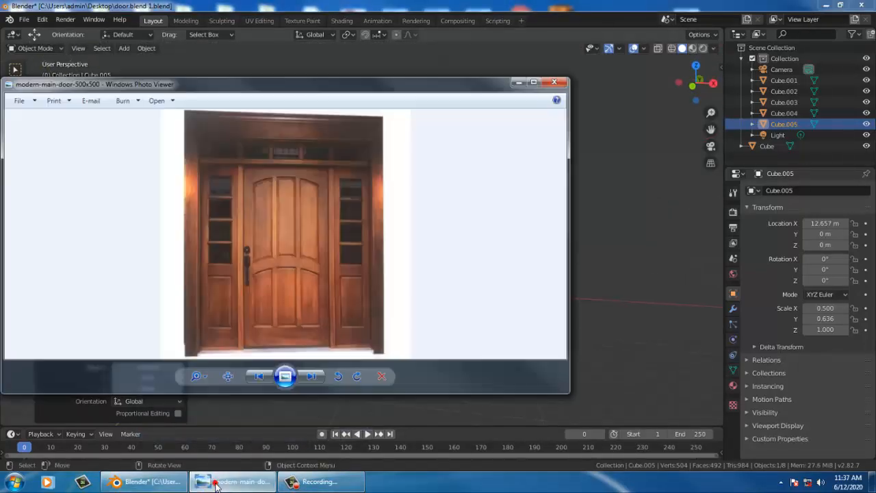
{"action": "left_click", "coordinate": [216, 483]}
{"action": "middle_click_drag", "start_coordinate": [420, 242], "coordinate": [444, 215]}
{"action": "scroll", "coordinate": [444, 217], "scroll_direction": "up", "scroll_amount": 3}
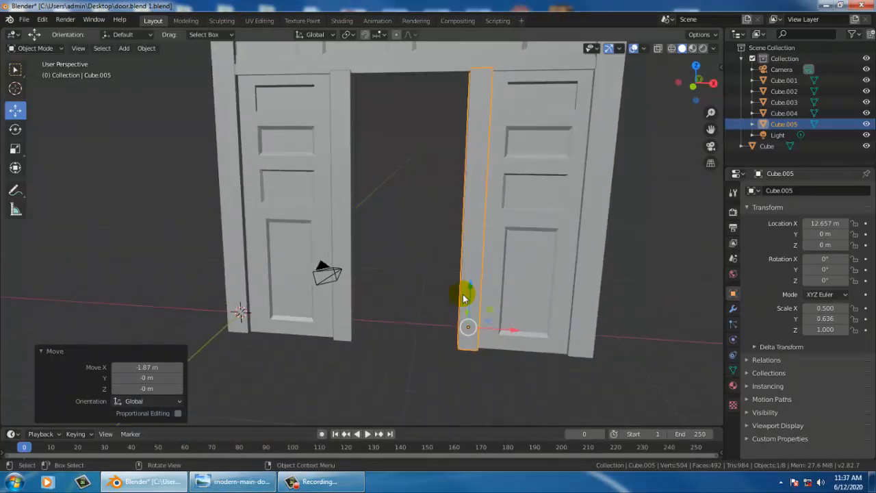
{"action": "left_click", "coordinate": [15, 148]}
{"action": "left_click_drag", "start_coordinate": [513, 330], "coordinate": [480, 322]}
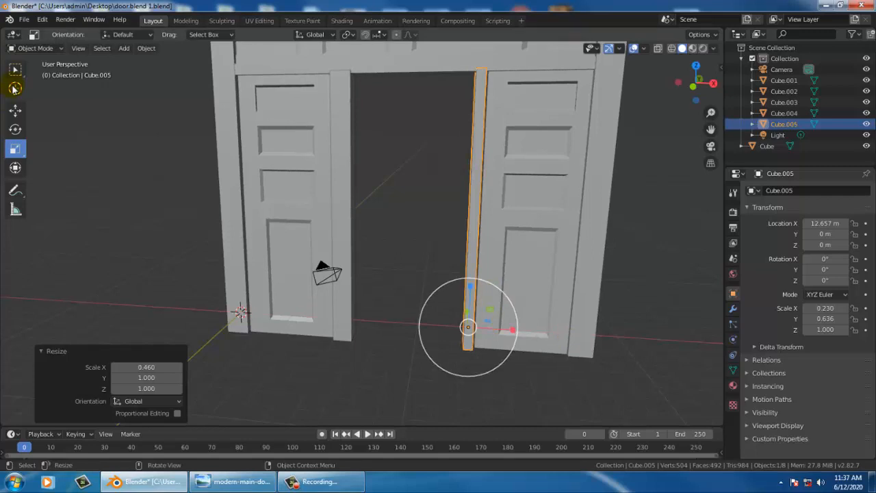
{"action": "left_click", "coordinate": [15, 109]}
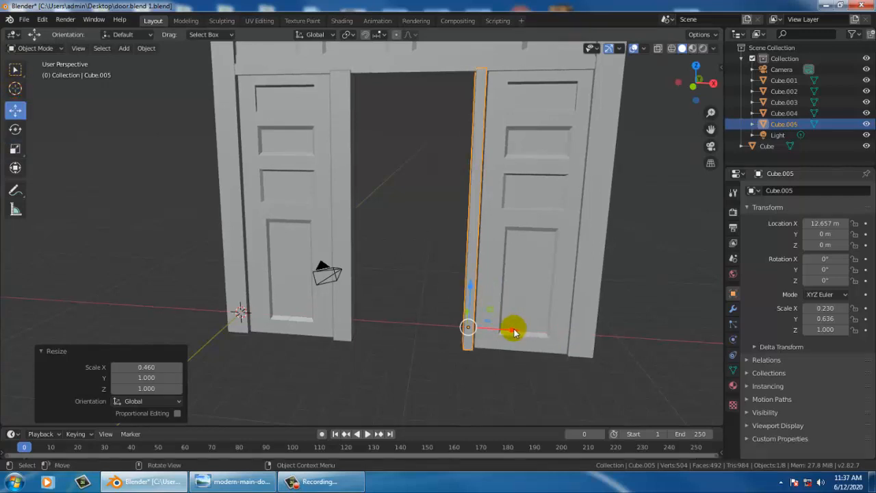
{"action": "left_click_drag", "start_coordinate": [514, 333], "coordinate": [518, 333]}
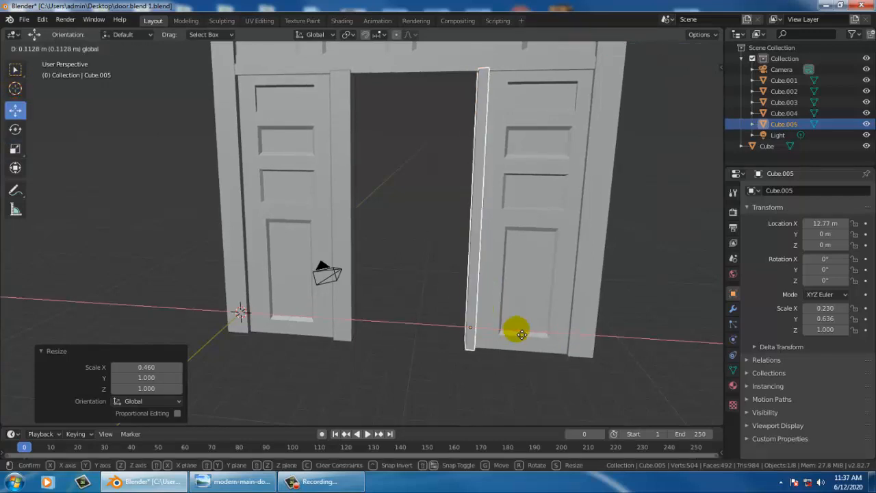
Step: Delete the wide first post and replace it with a duplicate of the slim post at X 5.5242 m against the first side section
{"action": "left_click", "coordinate": [345, 205]}
{"action": "key", "text": "Delete"}
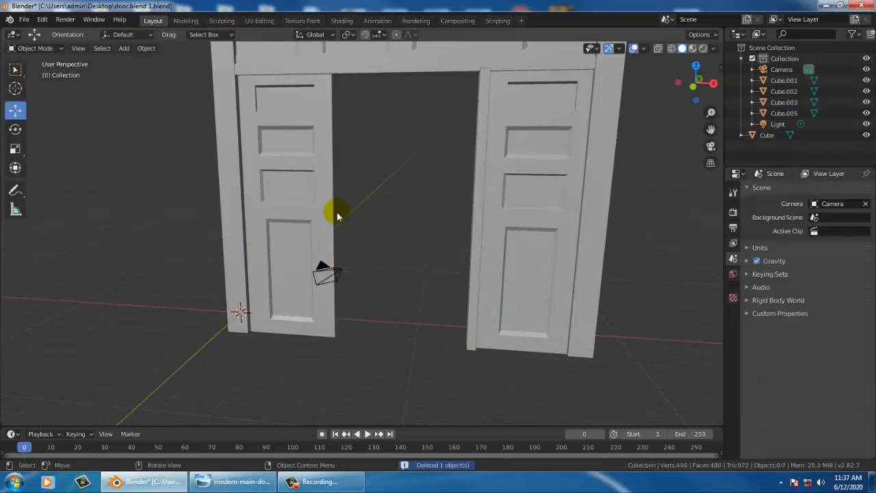
{"action": "left_click", "coordinate": [474, 276]}
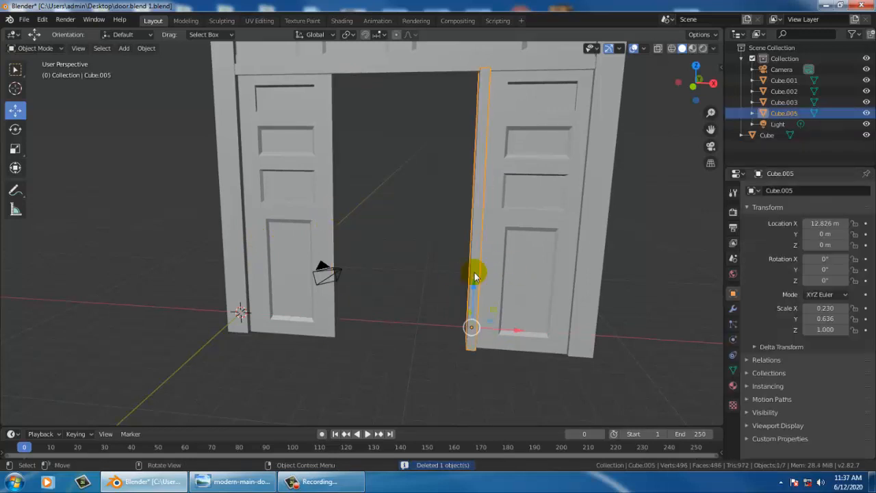
{"action": "key", "text": "shift+d"}
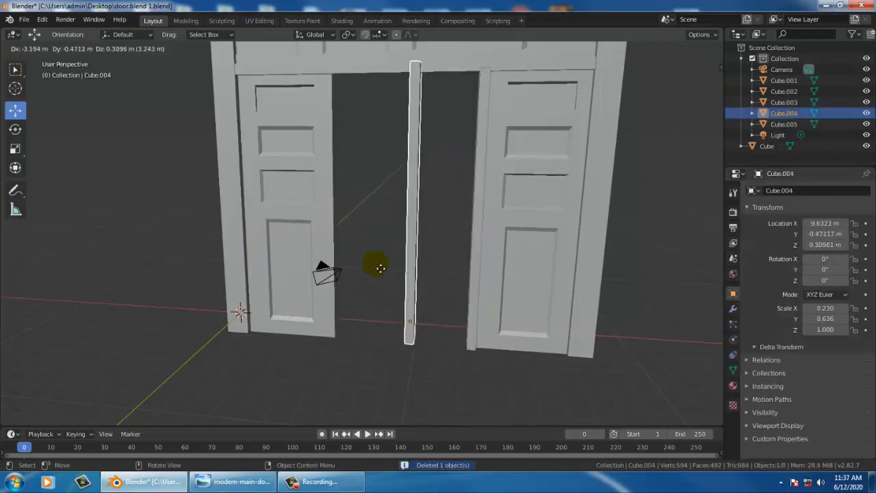
{"action": "key", "text": "Escape"}
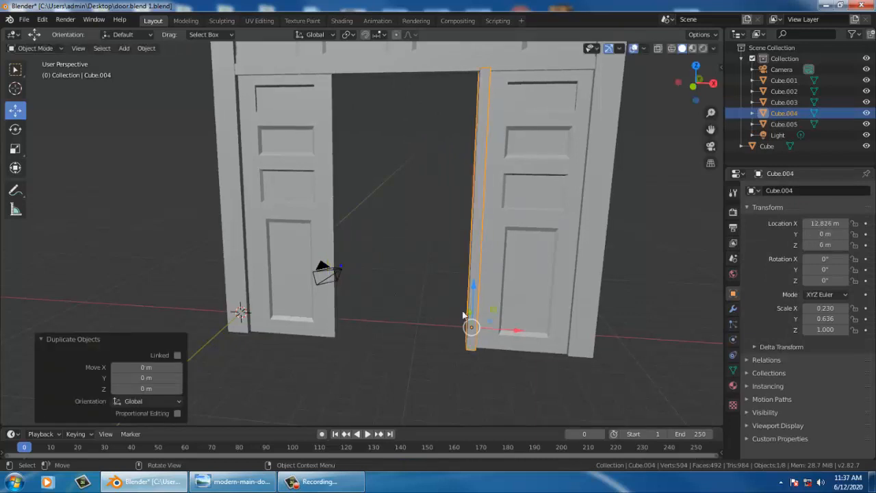
{"action": "key", "text": "KP_7"}
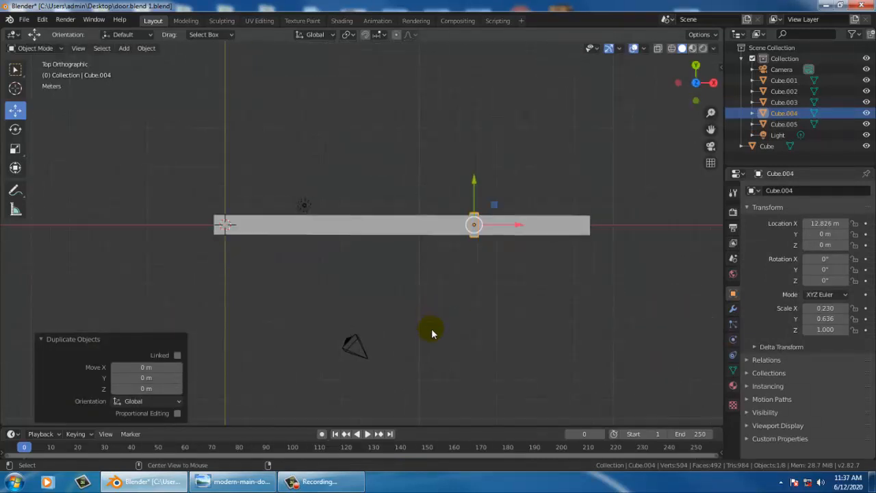
{"action": "left_click_drag", "start_coordinate": [519, 226], "coordinate": [372, 222]}
{"action": "middle_click_drag", "start_coordinate": [373, 223], "coordinate": [389, 248]}
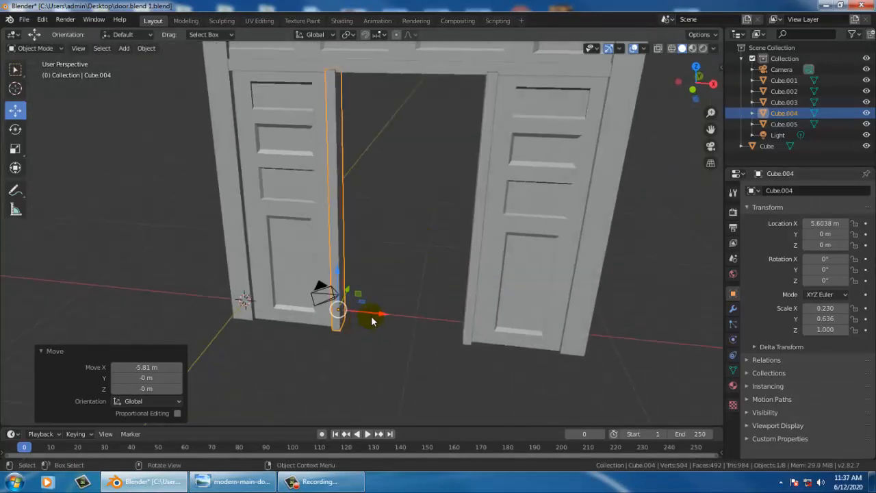
{"action": "left_click_drag", "start_coordinate": [371, 316], "coordinate": [370, 311]}
{"action": "middle_click_drag", "start_coordinate": [370, 312], "coordinate": [500, 200]}
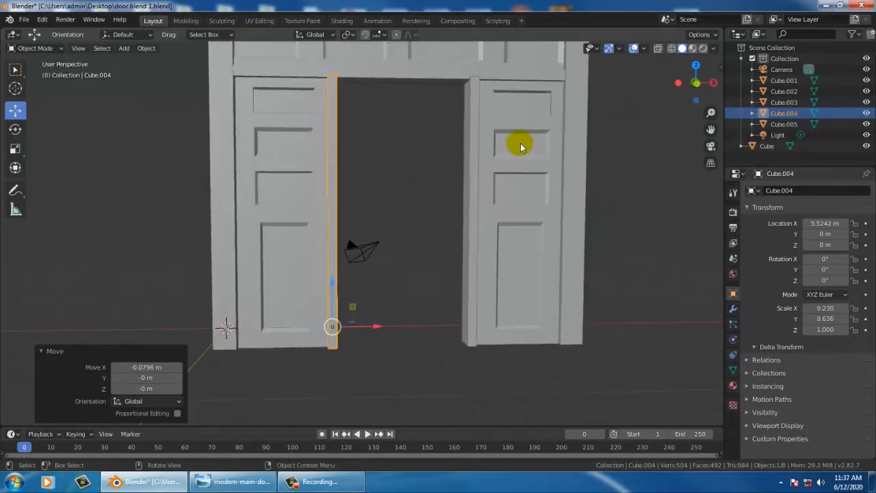
Step: Compare the door with the reference photo and preview it in wireframe, material and rendered shading before restoring solid shading
{"action": "left_click", "coordinate": [260, 481]}
{"action": "left_click", "coordinate": [260, 481]}
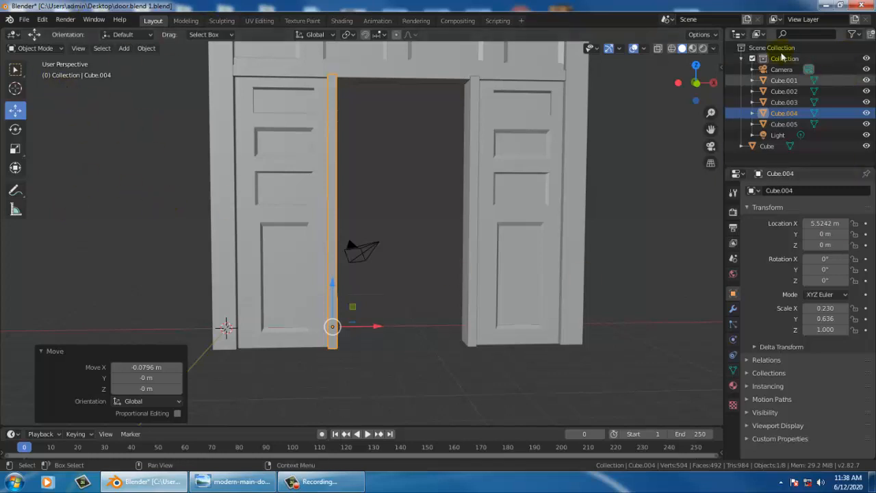
{"action": "left_click", "coordinate": [788, 60]}
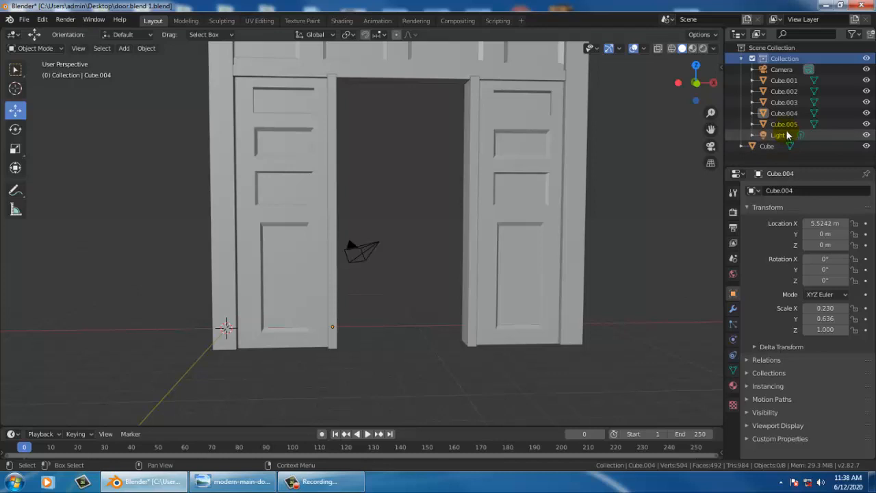
{"action": "left_click", "coordinate": [268, 180]}
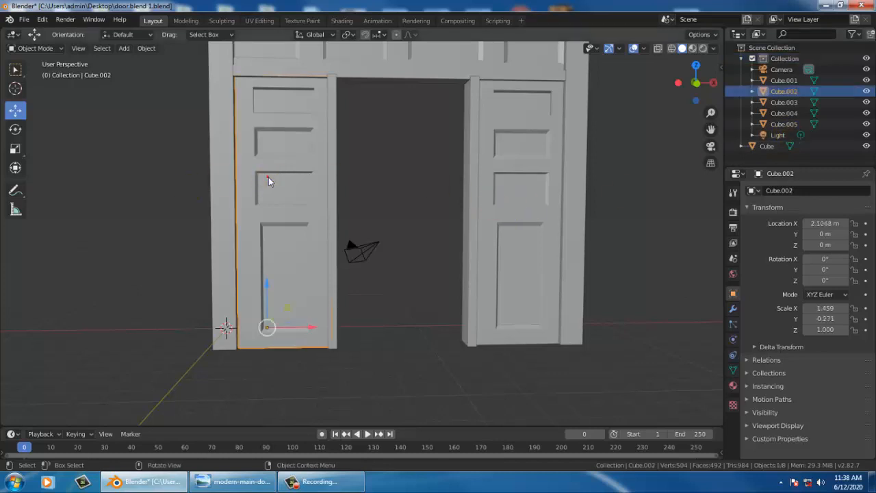
{"action": "left_click", "coordinate": [672, 49]}
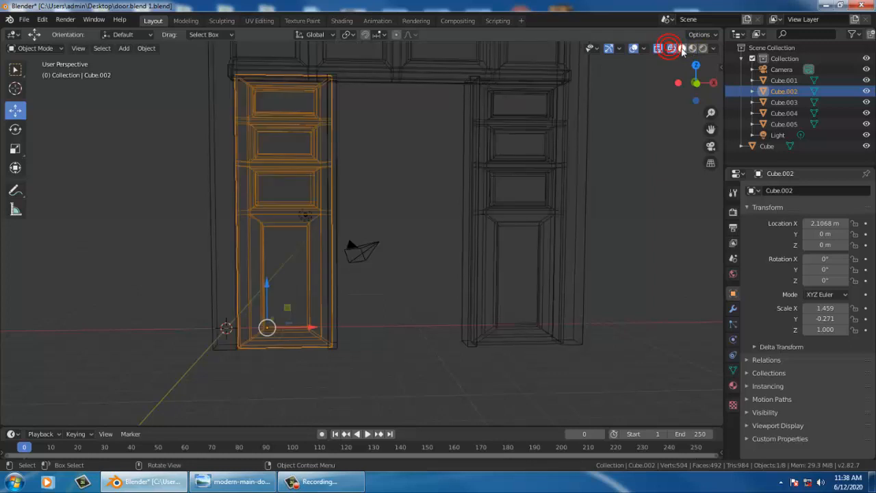
{"action": "left_click", "coordinate": [683, 49]}
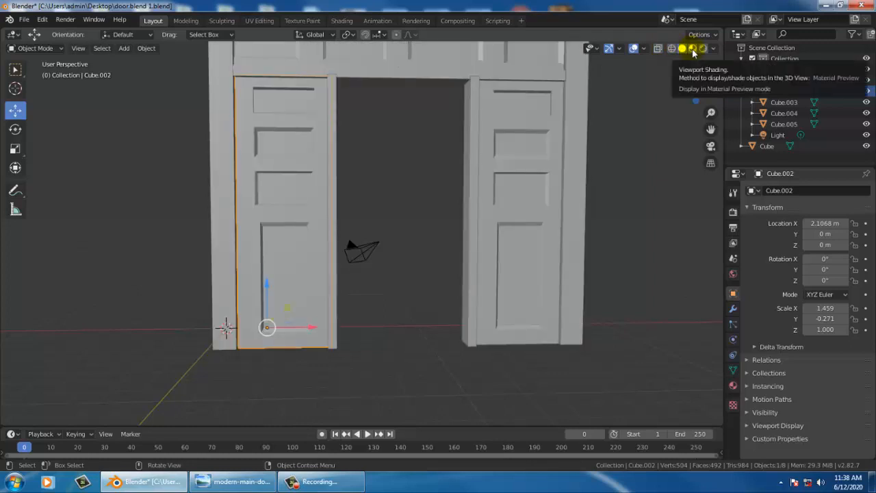
{"action": "left_click", "coordinate": [693, 48]}
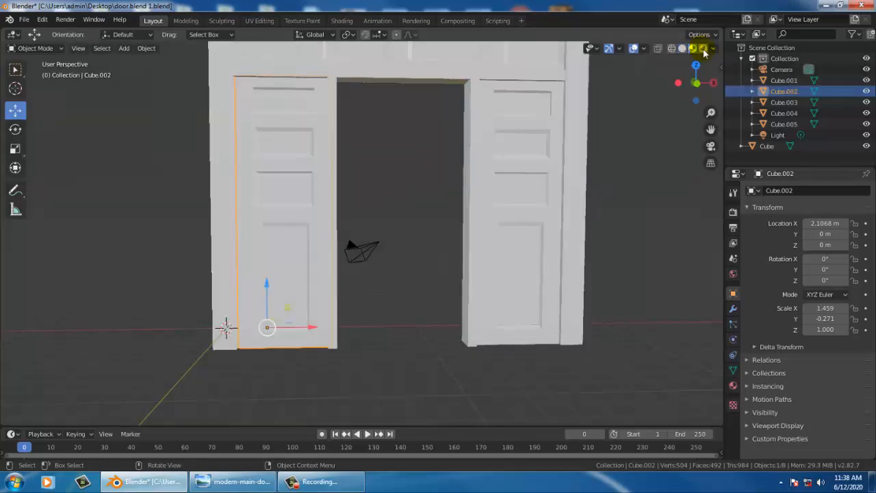
{"action": "left_click", "coordinate": [703, 49]}
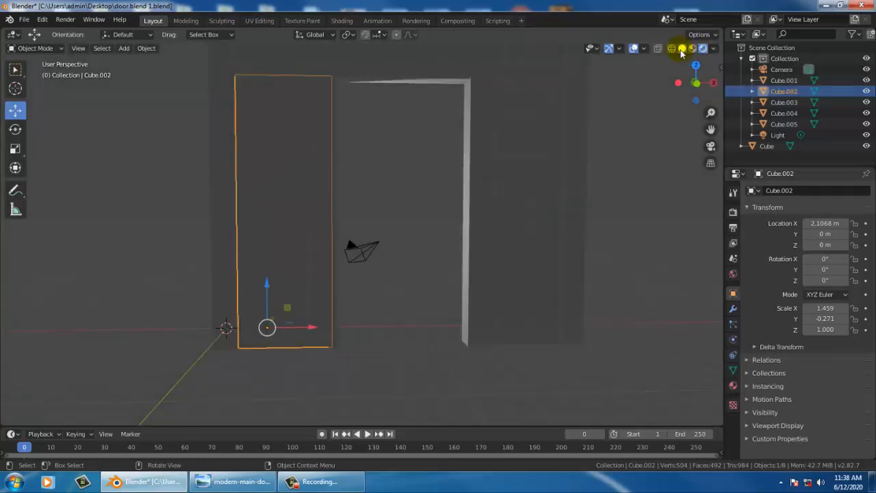
{"action": "left_click", "coordinate": [682, 52]}
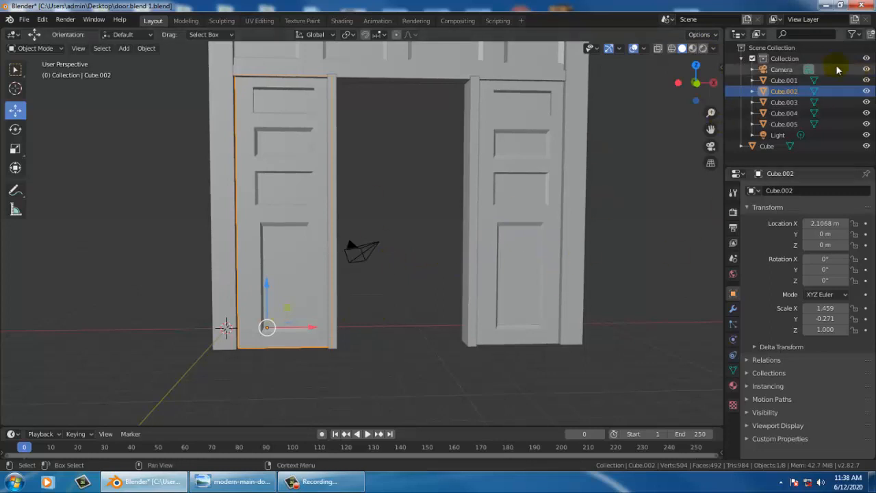
Step: Add a cube to the main Collection and move it 6.56 m along X into the central door opening
{"action": "left_click", "coordinate": [787, 58]}
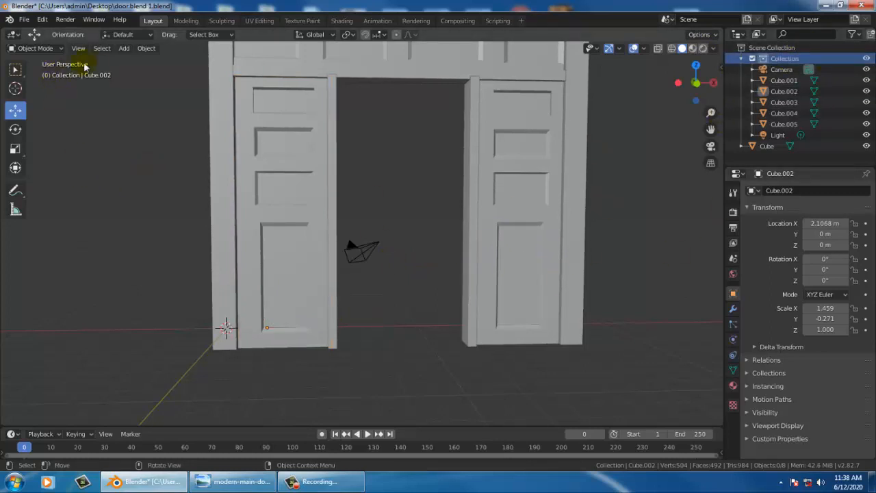
{"action": "left_click", "coordinate": [124, 48]}
{"action": "mouse_move", "coordinate": [150, 65]}
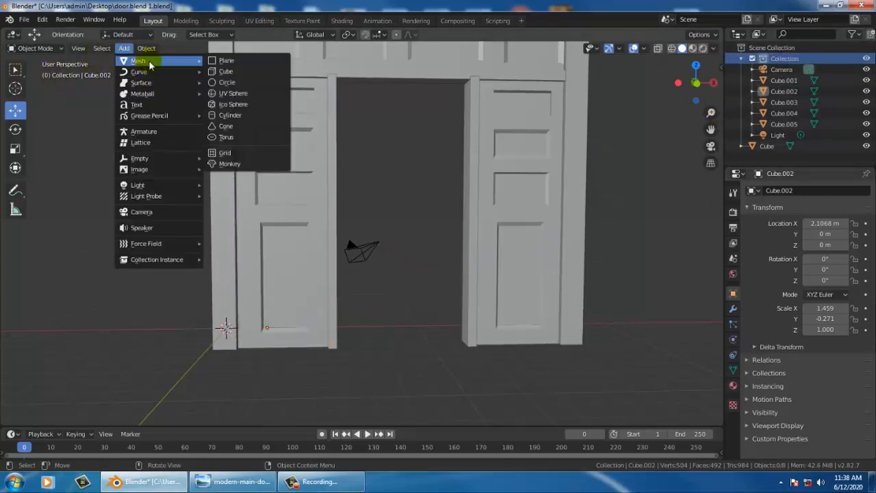
{"action": "left_click", "coordinate": [261, 80]}
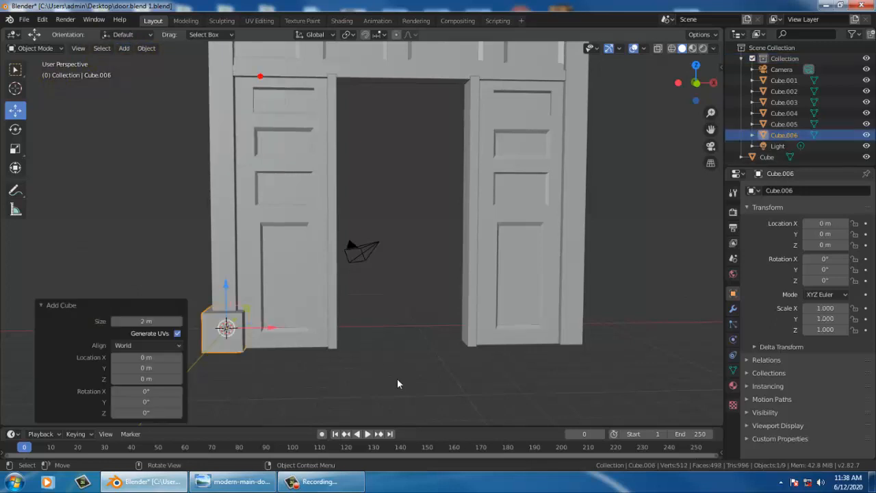
{"action": "left_click_drag", "start_coordinate": [275, 331], "coordinate": [397, 345]}
{"action": "middle_click_drag", "start_coordinate": [397, 345], "coordinate": [395, 295]}
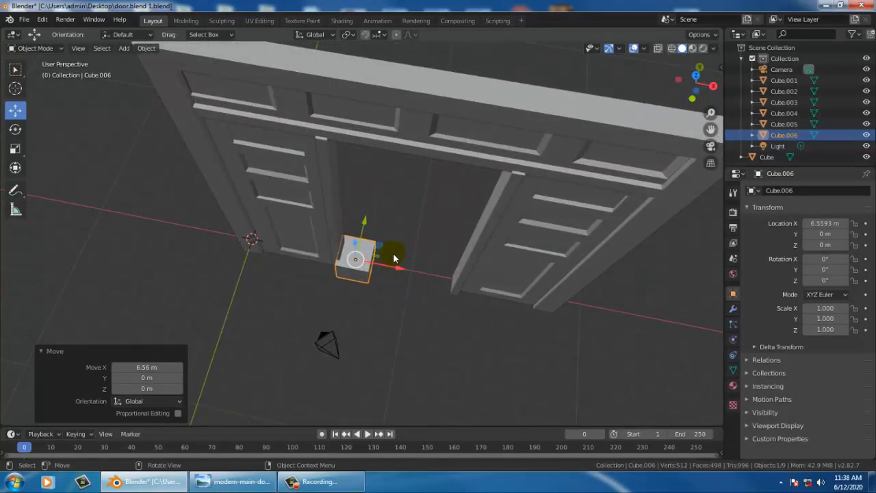
Step: In the top wireframe view, scale the new cube to 3.551 in X and 0.352 in Y, and move it 2.74 m along X between the posts
{"action": "key", "text": "ctrl+KP_1"}
{"action": "key", "text": "KP_7"}
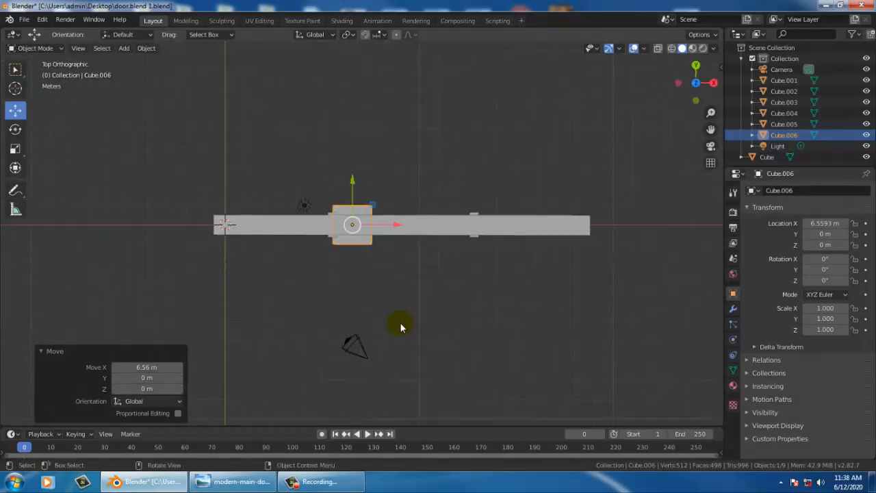
{"action": "scroll", "coordinate": [373, 222], "scroll_direction": "down", "scroll_amount": 3}
{"action": "scroll", "coordinate": [373, 222], "scroll_direction": "up", "scroll_amount": 4}
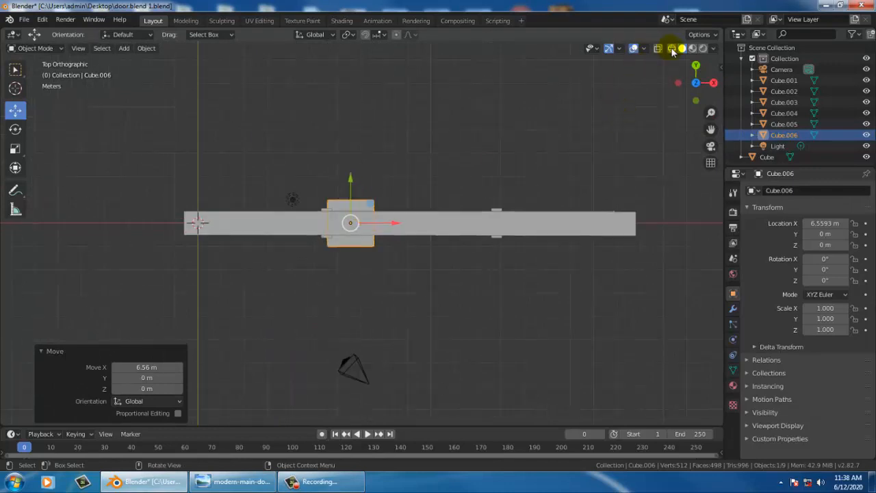
{"action": "left_click", "coordinate": [671, 49]}
{"action": "scroll", "coordinate": [405, 195], "scroll_direction": "down", "scroll_amount": 5}
{"action": "scroll", "coordinate": [335, 213], "scroll_direction": "up", "scroll_amount": 4}
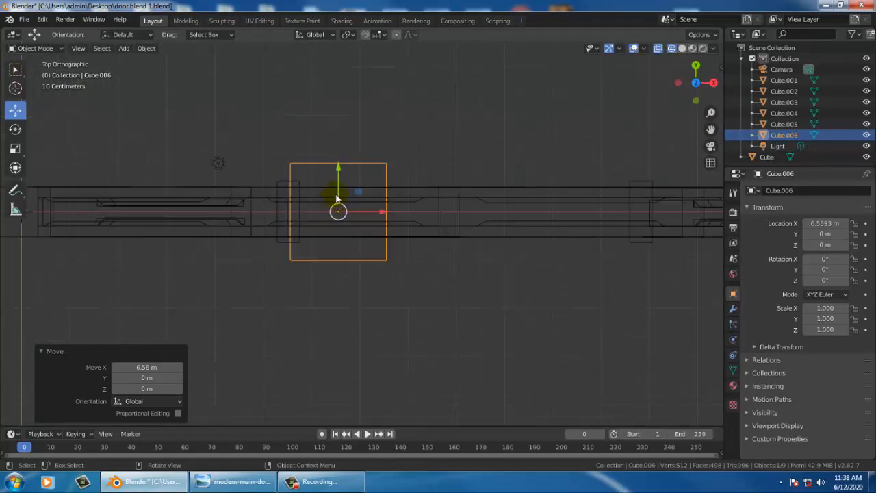
{"action": "left_click", "coordinate": [15, 149]}
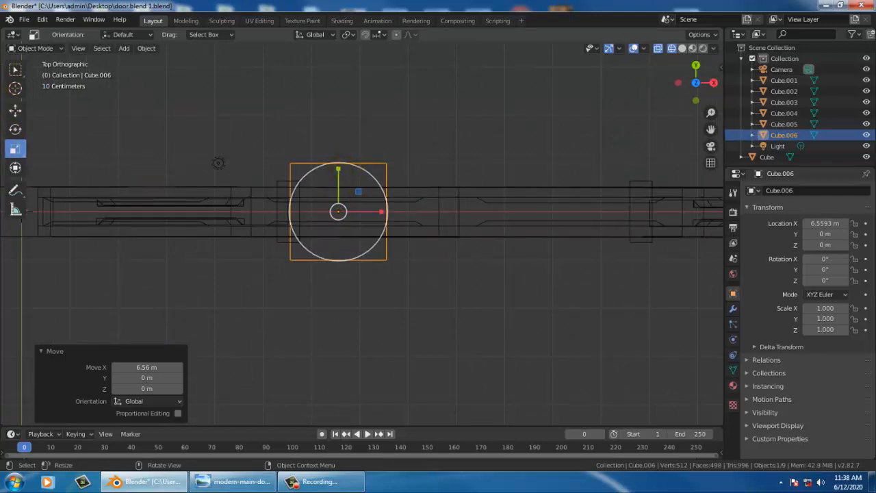
{"action": "left_click_drag", "start_coordinate": [338, 169], "coordinate": [507, 211]}
{"action": "left_click", "coordinate": [15, 114]}
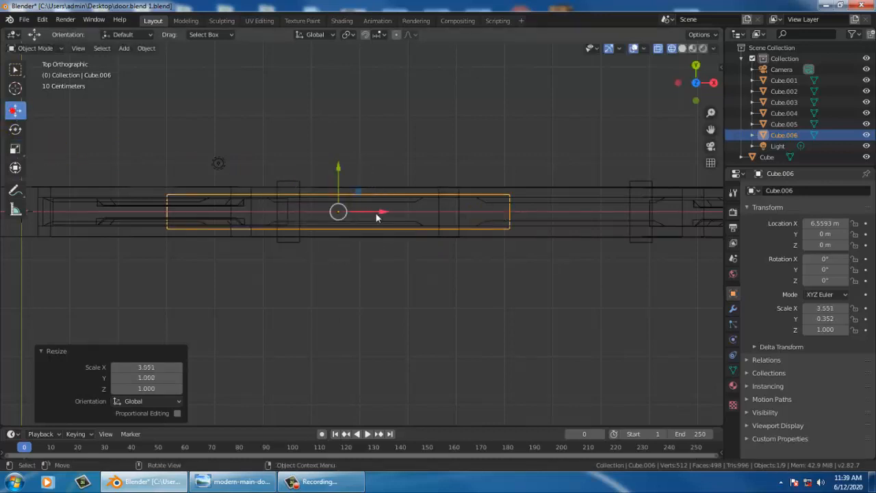
{"action": "left_click_drag", "start_coordinate": [382, 214], "coordinate": [520, 230]}
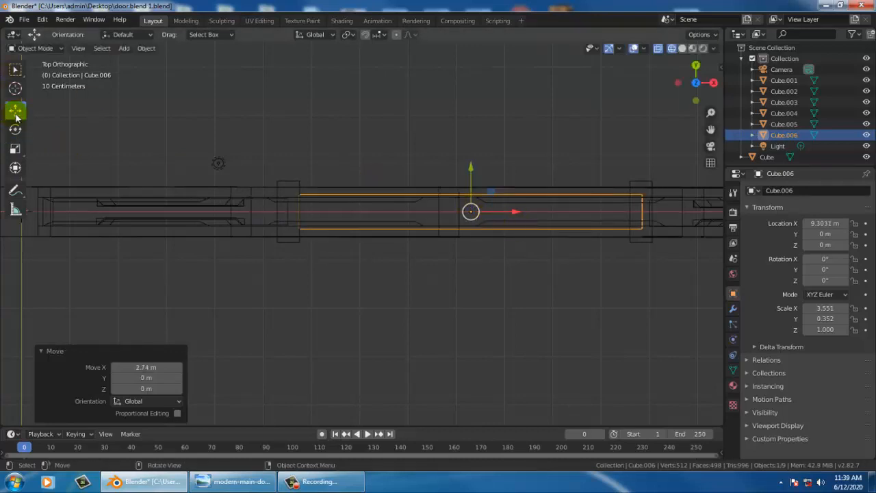
Step: Narrow the central cube to a scale of 3.411 in X and move it -0.125 m along X between the posts
{"action": "left_click", "coordinate": [15, 149]}
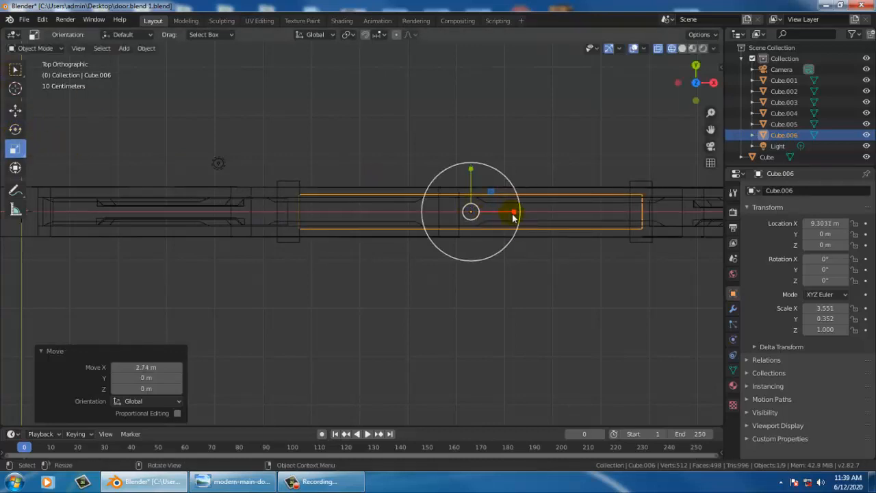
{"action": "left_click_drag", "start_coordinate": [515, 214], "coordinate": [511, 212]}
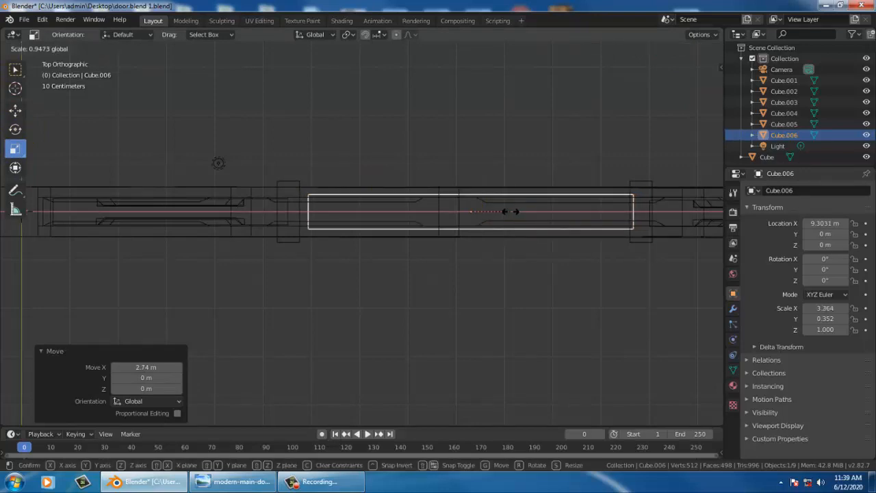
{"action": "left_click_drag", "start_coordinate": [510, 211], "coordinate": [512, 215]}
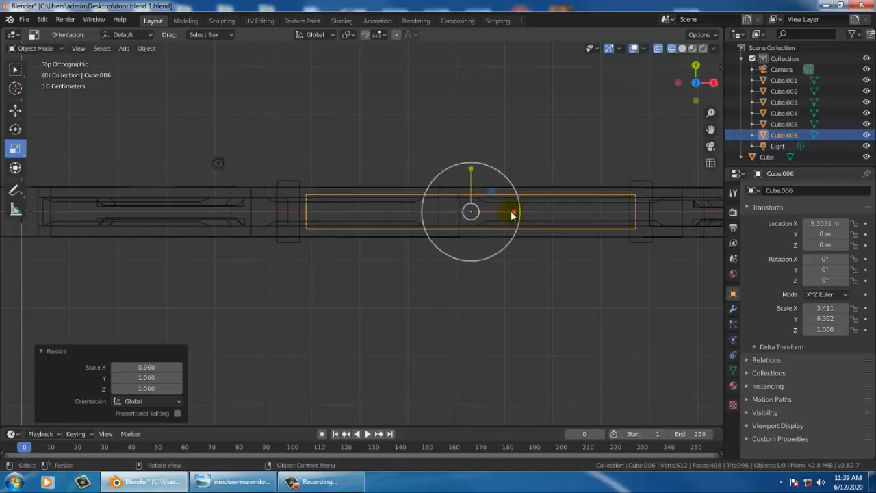
{"action": "left_click", "coordinate": [16, 111]}
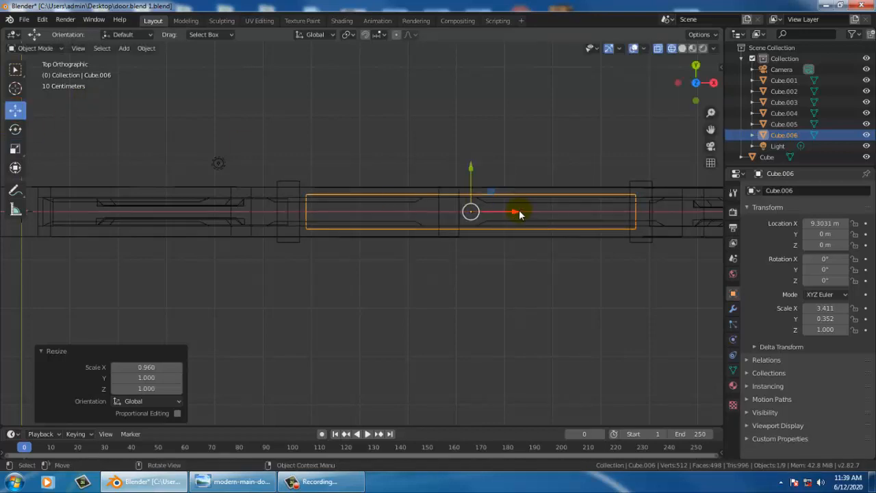
{"action": "left_click_drag", "start_coordinate": [518, 211], "coordinate": [508, 215]}
Step: In solid shading, nudge the cube to X 9.1789 m and widen it to a scale of 3.451 in X against the posts
{"action": "middle_click_drag", "start_coordinate": [454, 281], "coordinate": [461, 220]}
{"action": "scroll", "coordinate": [464, 239], "scroll_direction": "down", "scroll_amount": 5}
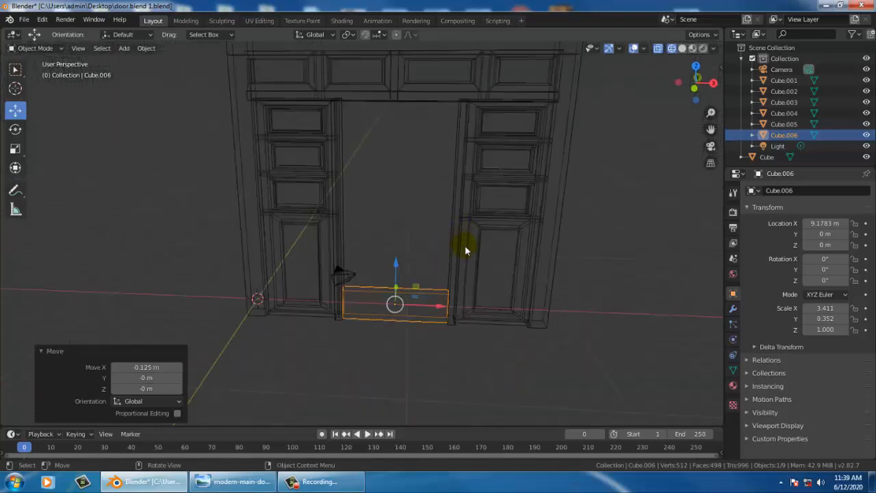
{"action": "left_click", "coordinate": [682, 48]}
{"action": "scroll", "coordinate": [442, 260], "scroll_direction": "down", "scroll_amount": 3}
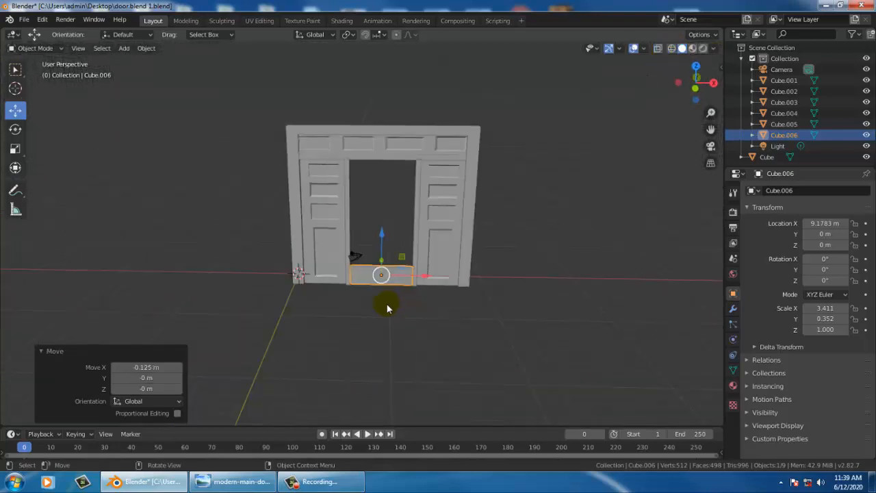
{"action": "scroll", "coordinate": [389, 294], "scroll_direction": "up", "scroll_amount": 5}
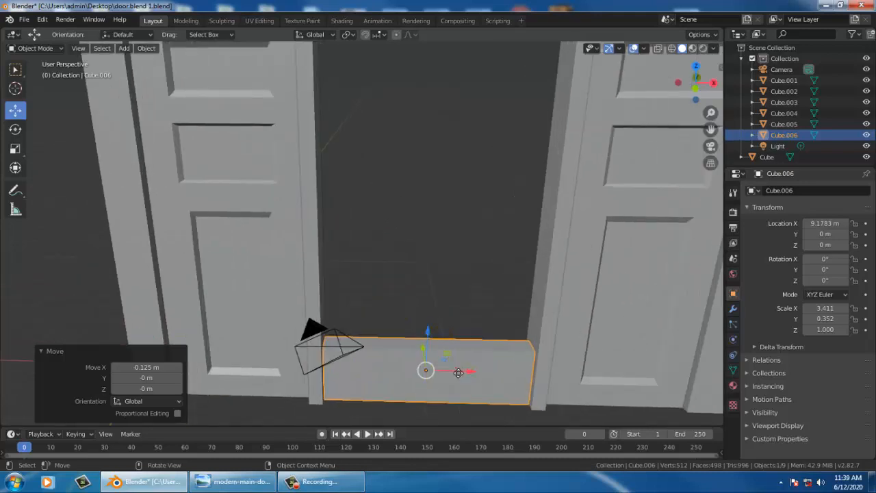
{"action": "left_click_drag", "start_coordinate": [459, 372], "coordinate": [455, 371]}
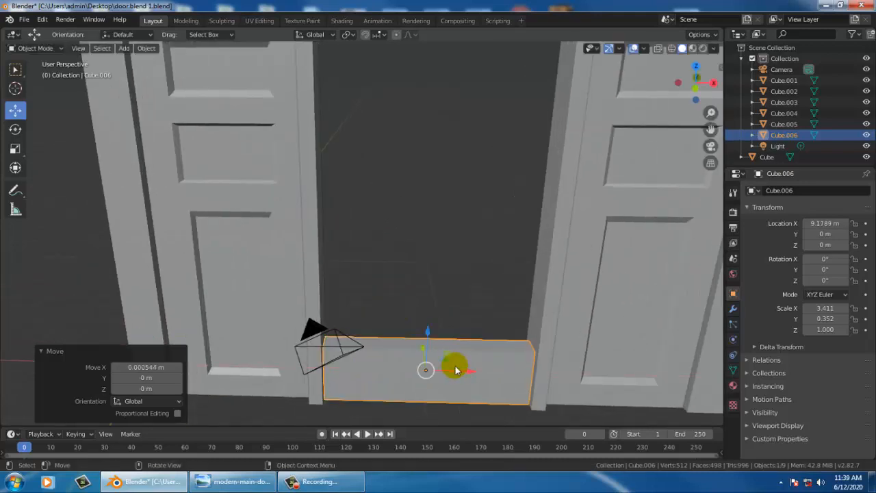
{"action": "left_click", "coordinate": [15, 130]}
{"action": "left_click", "coordinate": [15, 148]}
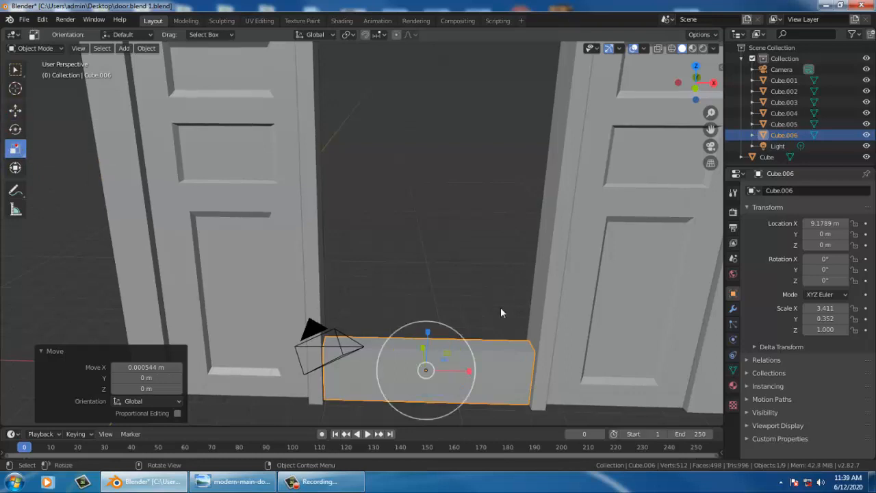
{"action": "left_click_drag", "start_coordinate": [469, 371], "coordinate": [472, 363]}
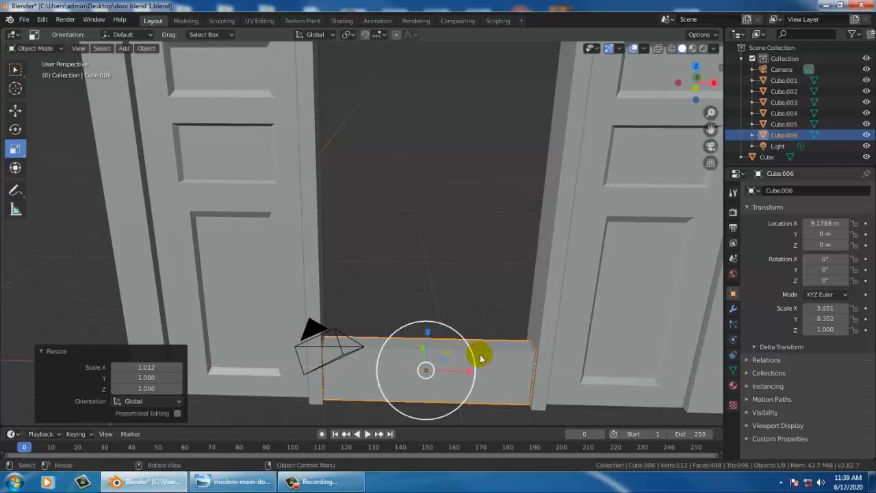
Step: In Edit Mode, raise the cube's top face 12 m along Z to fill the central door opening
{"action": "scroll", "coordinate": [472, 307], "scroll_direction": "down", "scroll_amount": 5}
{"action": "middle_click_drag", "start_coordinate": [470, 253], "coordinate": [413, 254]}
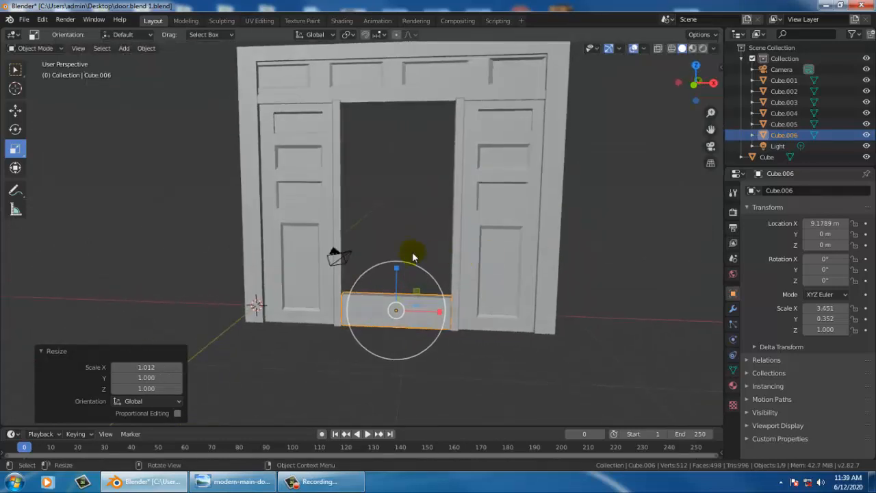
{"action": "middle_click_drag", "start_coordinate": [392, 186], "coordinate": [368, 215]}
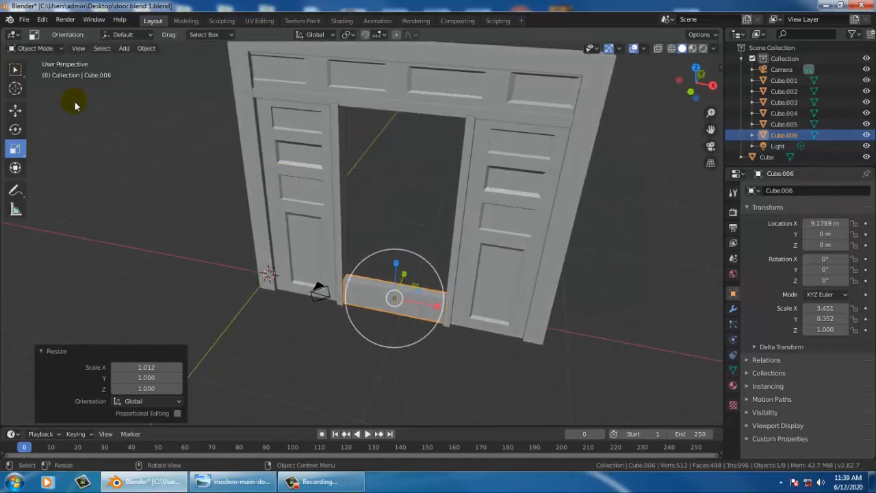
{"action": "left_click", "coordinate": [38, 49]}
{"action": "left_click", "coordinate": [39, 72]}
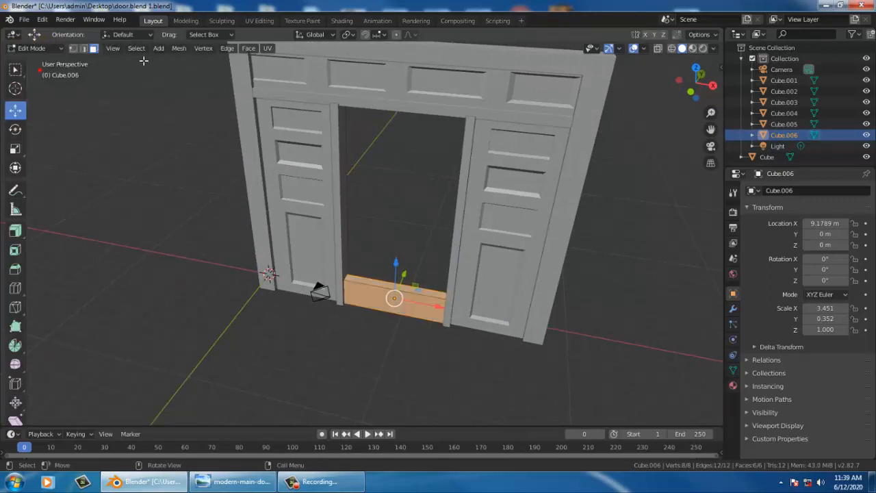
{"action": "left_click", "coordinate": [446, 306]}
{"action": "left_click", "coordinate": [408, 276]}
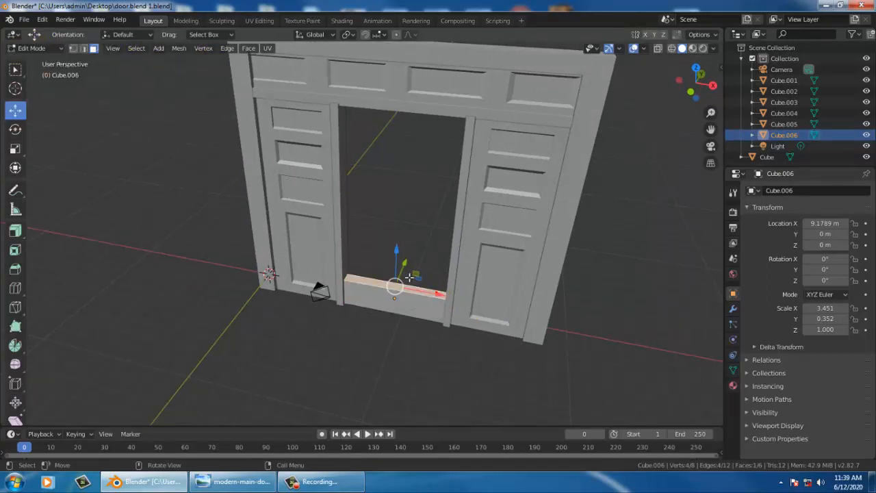
{"action": "left_click_drag", "start_coordinate": [399, 260], "coordinate": [397, 76]}
{"action": "middle_click_drag", "start_coordinate": [428, 291], "coordinate": [456, 307]}
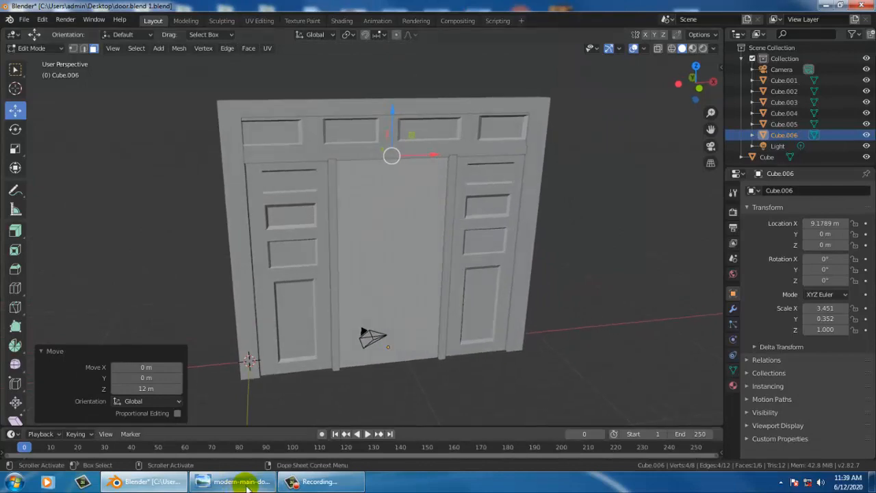
Step: Compare the central door leaf with the reference photo of the main door
{"action": "left_click", "coordinate": [244, 482]}
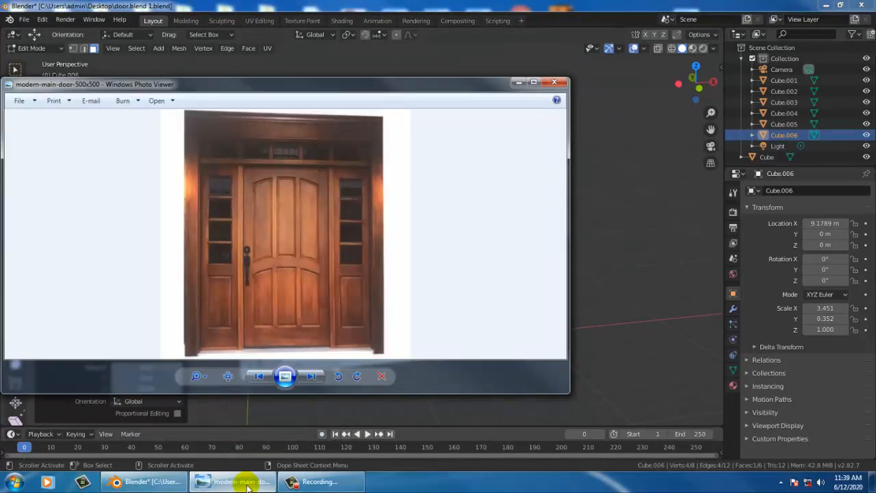
{"action": "left_click", "coordinate": [247, 485]}
{"action": "left_click", "coordinate": [247, 485]}
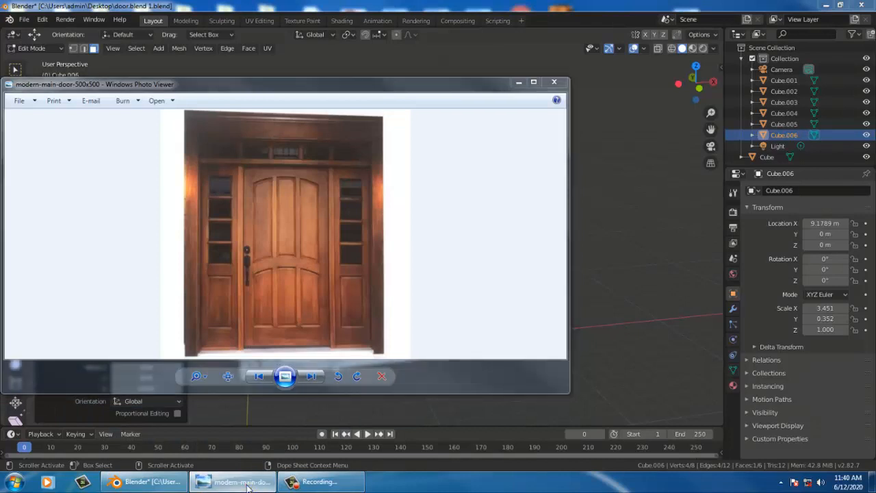
{"action": "left_click", "coordinate": [248, 485]}
Step: Try two horizontal loop cuts across the door leaf, and undo them
{"action": "left_click", "coordinate": [346, 224]}
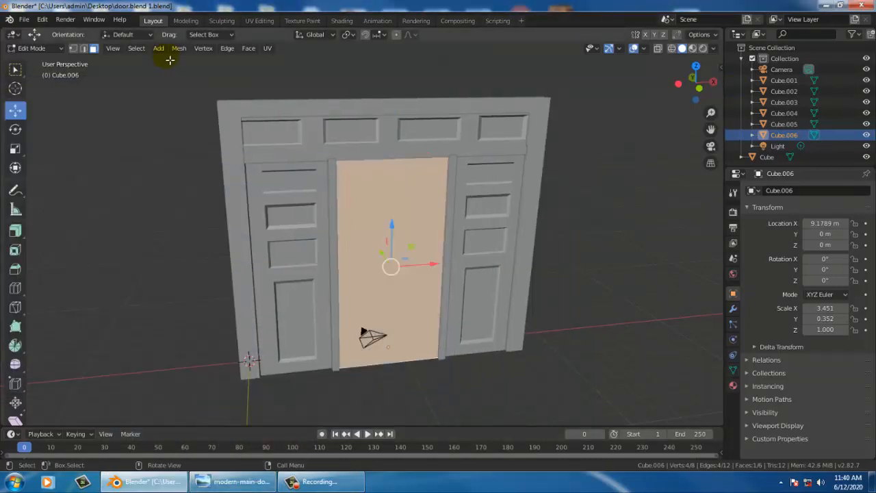
{"action": "left_click", "coordinate": [94, 49]}
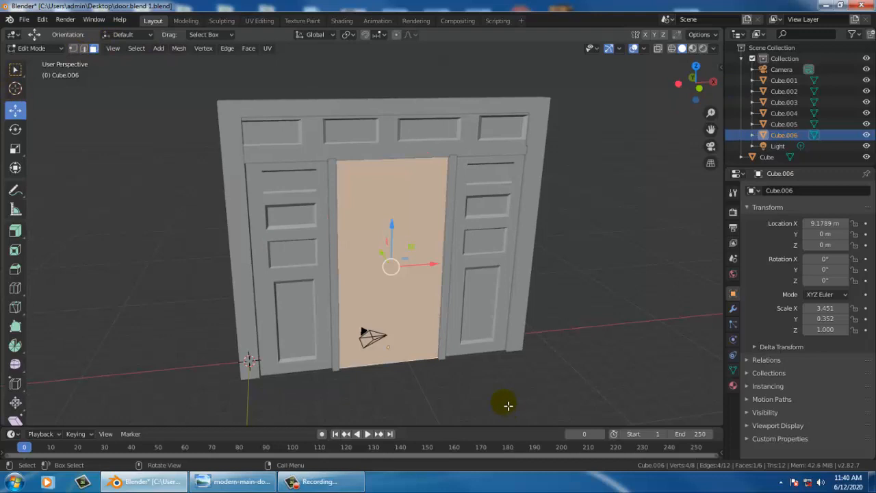
{"action": "key", "text": "ctrl+r"}
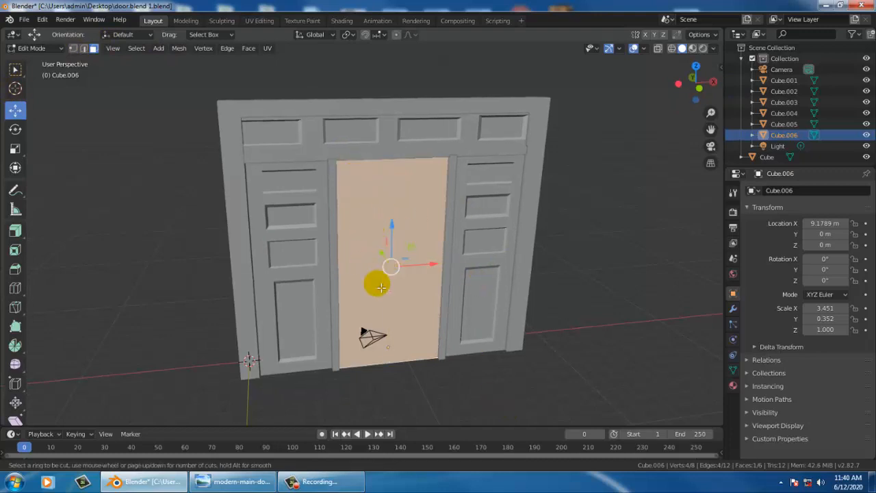
{"action": "scroll", "coordinate": [350, 291], "scroll_direction": "up", "scroll_amount": 1}
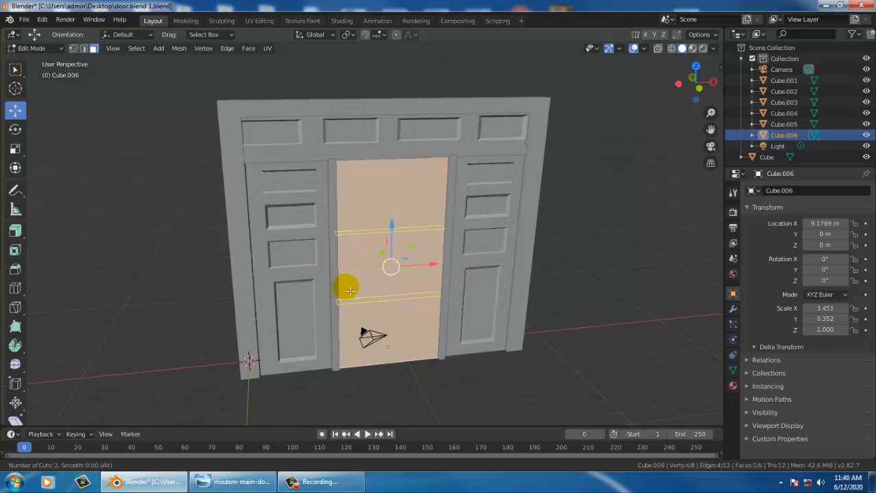
{"action": "left_click", "coordinate": [348, 198]}
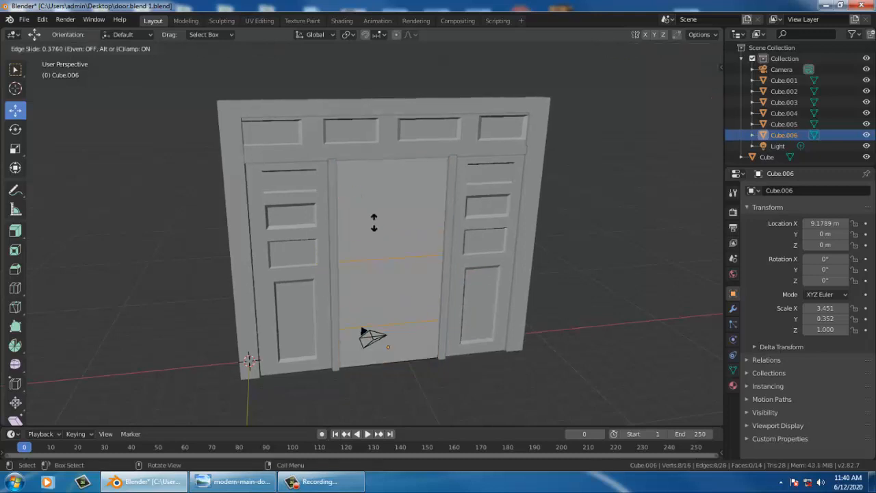
{"action": "right_click", "coordinate": [369, 171]}
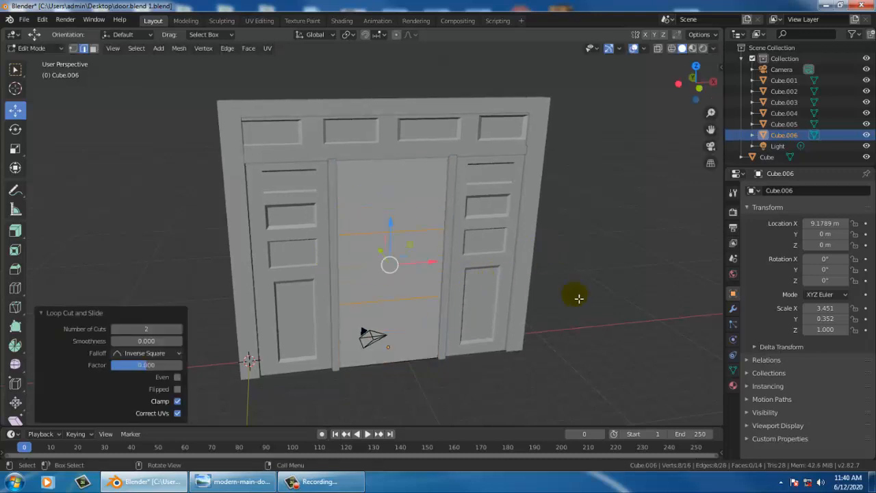
{"action": "key", "text": "ctrl+z"}
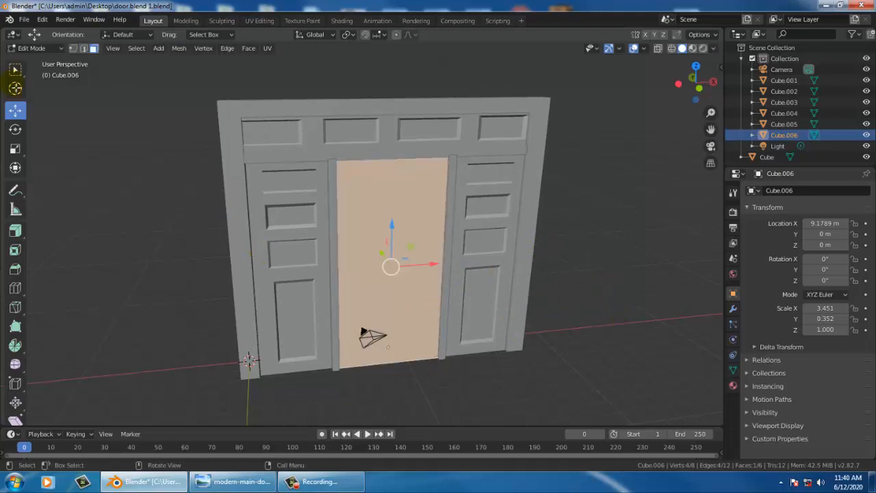
Step: Save the door file and check the panel layout of the door leaf in the reference photo
{"action": "left_click", "coordinate": [24, 19]}
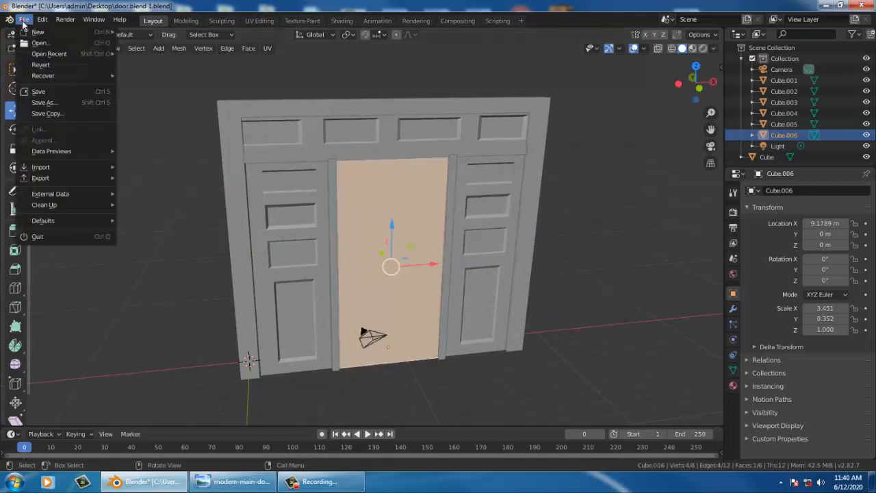
{"action": "left_click", "coordinate": [66, 92]}
{"action": "middle_click_drag", "start_coordinate": [456, 202], "coordinate": [520, 225], "text": "alt"}
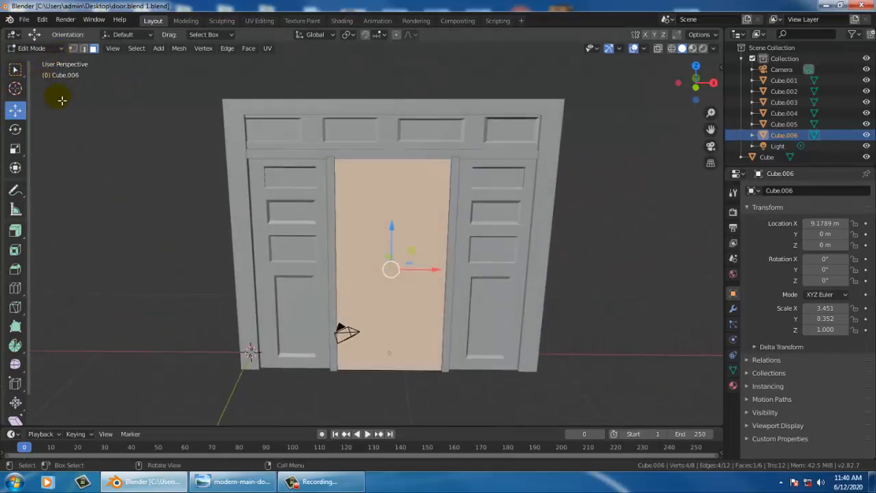
{"action": "left_click", "coordinate": [203, 484]}
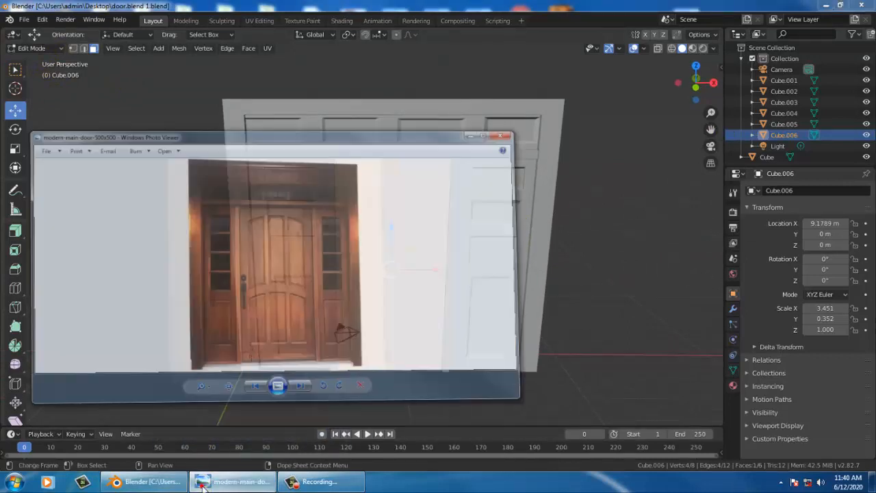
{"action": "left_click", "coordinate": [202, 483]}
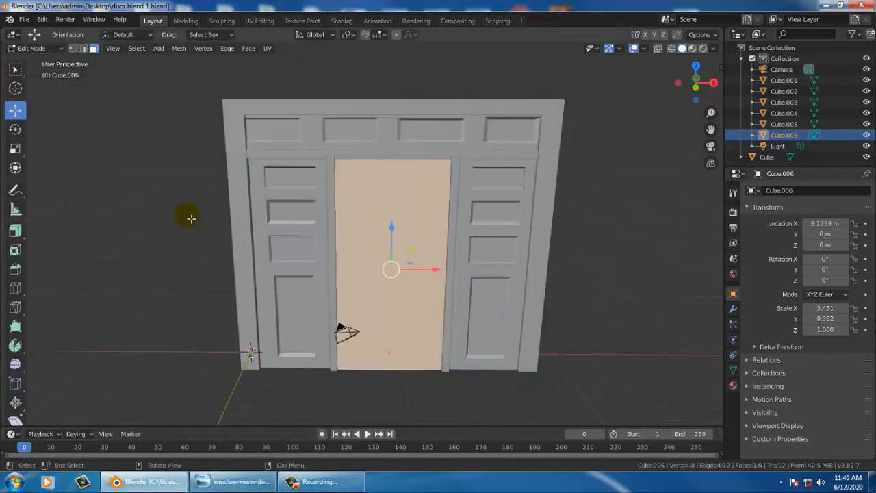
Step: Cut four vertical edge loops into the door leaf with slide factor 0.831, move them 1.1 m along X, and compare with the reference photo
{"action": "key", "text": "ctrl+r"}
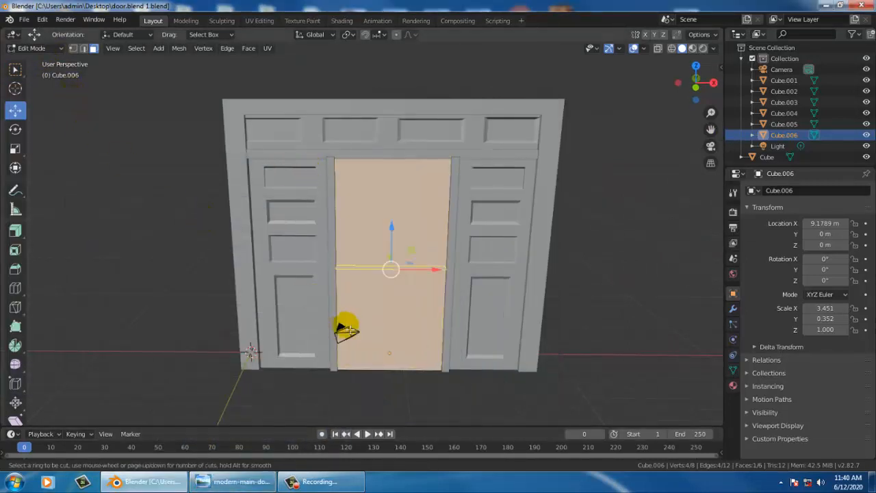
{"action": "left_click", "coordinate": [390, 356]}
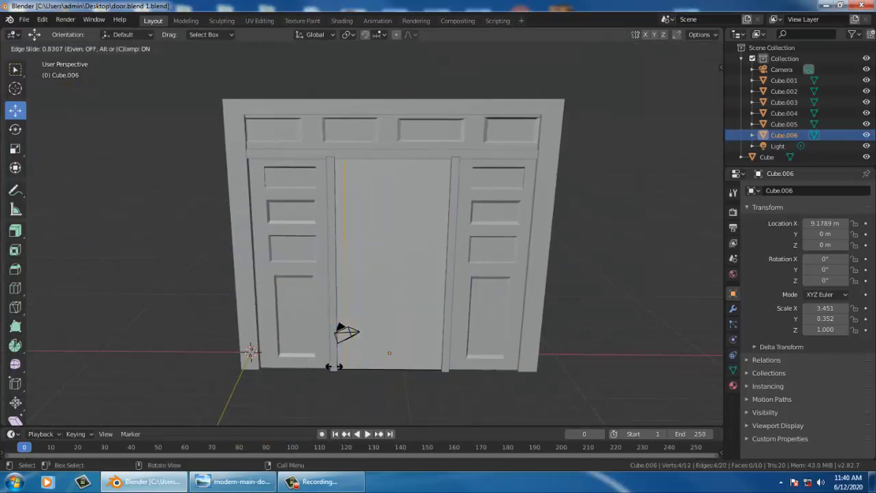
{"action": "left_click", "coordinate": [335, 366]}
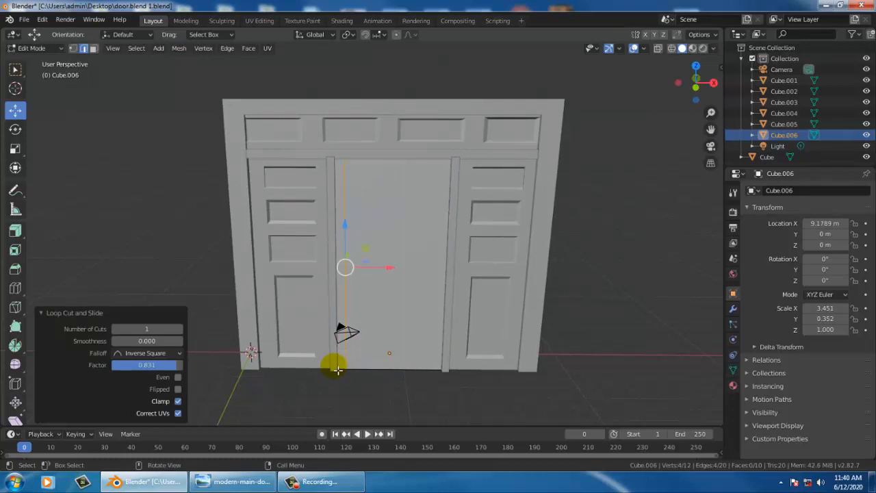
{"action": "left_click_drag", "start_coordinate": [146, 329], "coordinate": [147, 330]}
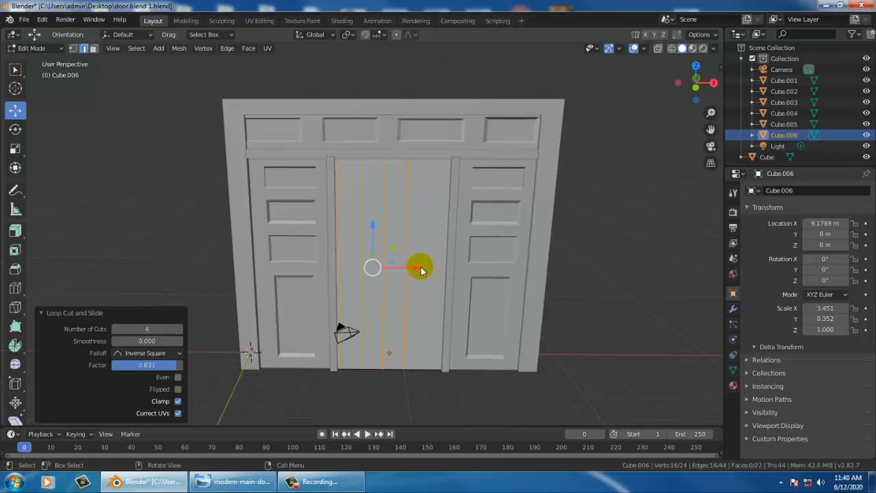
{"action": "left_click_drag", "start_coordinate": [430, 270], "coordinate": [440, 266]}
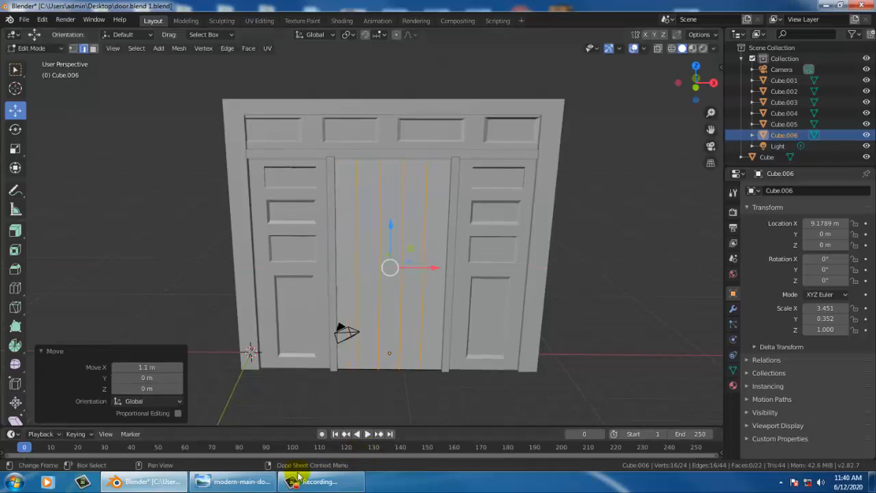
{"action": "left_click", "coordinate": [234, 481]}
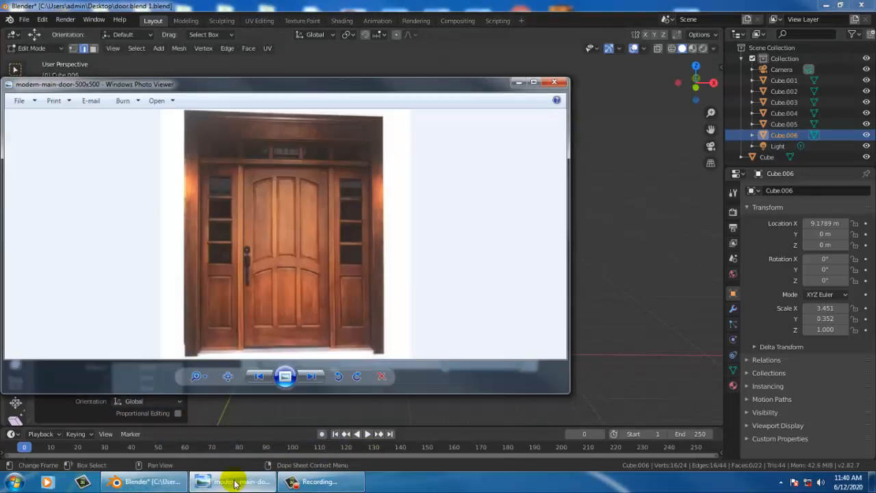
{"action": "left_click", "coordinate": [234, 481]}
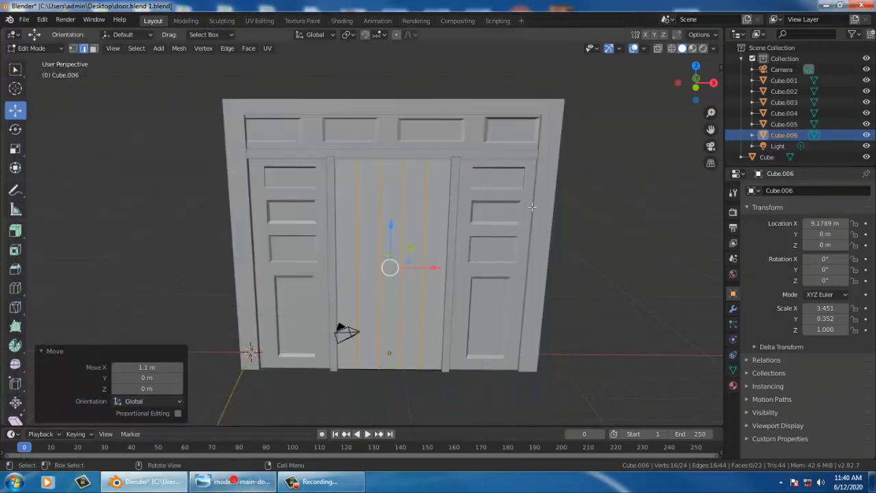
Step: Move the first vertical edge loop of the door leaf -0.623 m along X, shift the second slightly left, and check the reference photo
{"action": "left_click", "coordinate": [357, 204]}
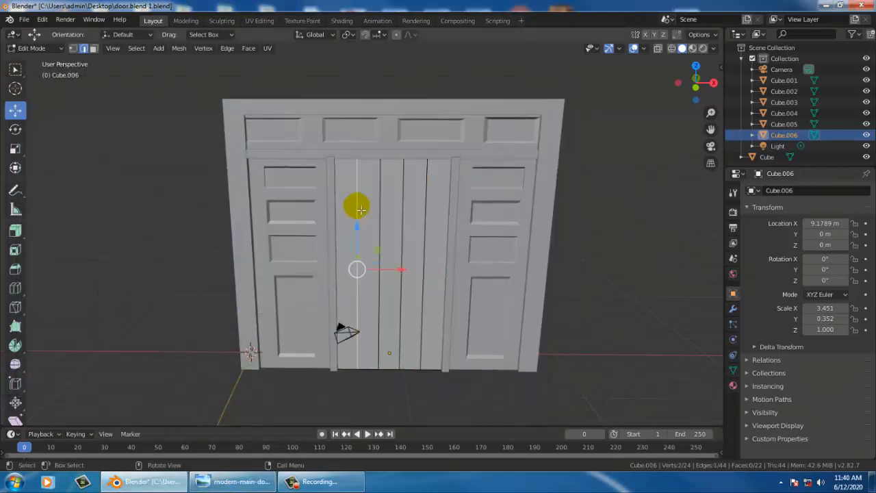
{"action": "mouse_move", "coordinate": [388, 268]}
{"action": "left_mouse_down"}
{"action": "mouse_move", "coordinate": [376, 266]}
{"action": "mouse_move", "coordinate": [388, 263]}
{"action": "left_mouse_up"}
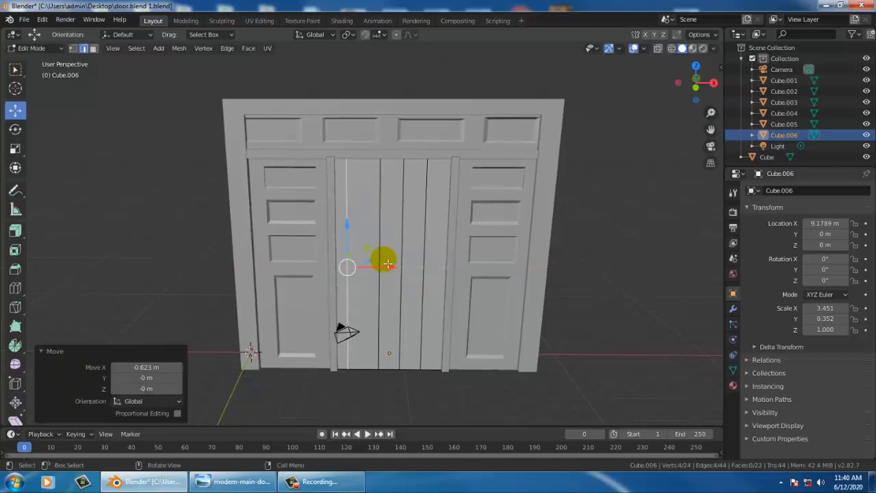
{"action": "middle_click_drag", "start_coordinate": [387, 264], "coordinate": [377, 229]}
{"action": "left_click", "coordinate": [379, 229]}
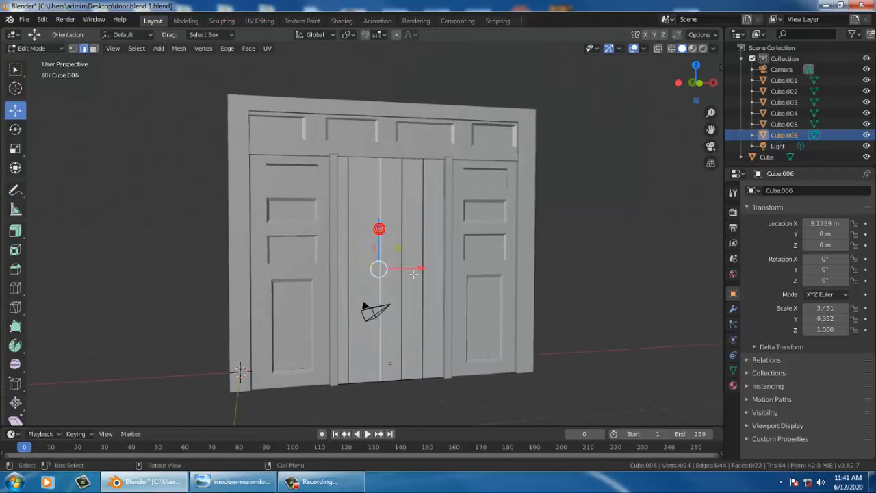
{"action": "mouse_move", "coordinate": [413, 273]}
{"action": "middle_mouse_down"}
{"action": "mouse_move", "coordinate": [580, 256]}
{"action": "mouse_move", "coordinate": [425, 277]}
{"action": "middle_mouse_up"}
{"action": "mouse_move", "coordinate": [418, 273]}
{"action": "left_mouse_down"}
{"action": "mouse_move", "coordinate": [401, 268]}
{"action": "mouse_move", "coordinate": [409, 272]}
{"action": "left_mouse_up"}
{"action": "left_click", "coordinate": [237, 481]}
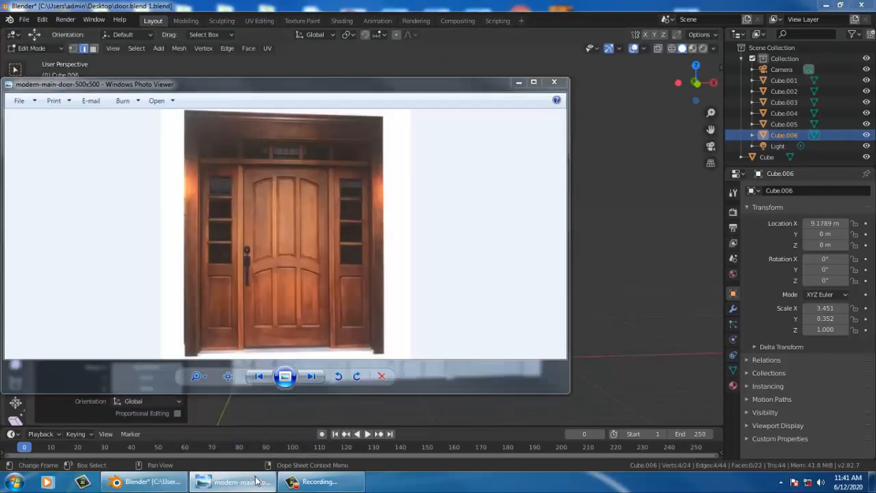
{"action": "left_click", "coordinate": [256, 481]}
Step: Move the third vertical edge loop of the door leaf left along X until it sits close beside the second loop
{"action": "left_click_drag", "start_coordinate": [403, 273], "coordinate": [408, 237]}
{"action": "left_click", "coordinate": [405, 236]}
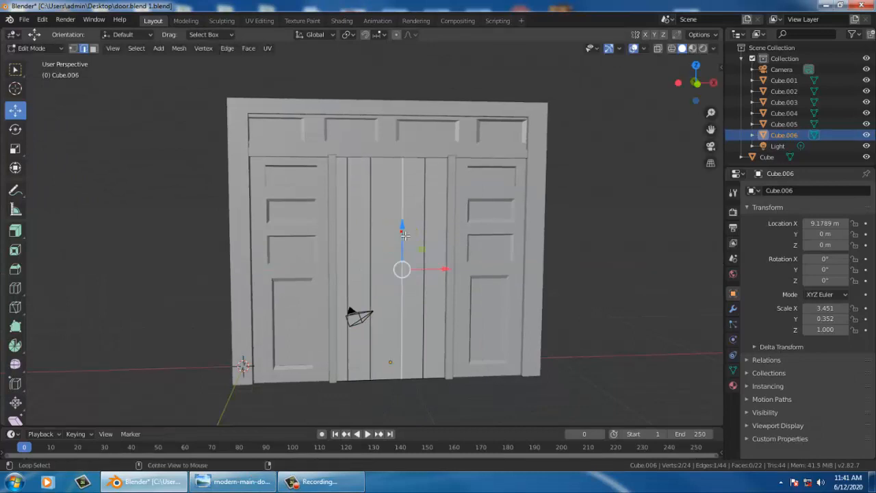
{"action": "left_click_drag", "start_coordinate": [440, 268], "coordinate": [416, 265]}
Step: Move the fourth vertical edge loop -2.39 m along X, compare with the reference photo, and shift the loop back 1.04 m
{"action": "middle_click_drag", "start_coordinate": [426, 250], "coordinate": [464, 266]}
{"action": "left_click", "coordinate": [426, 241]}
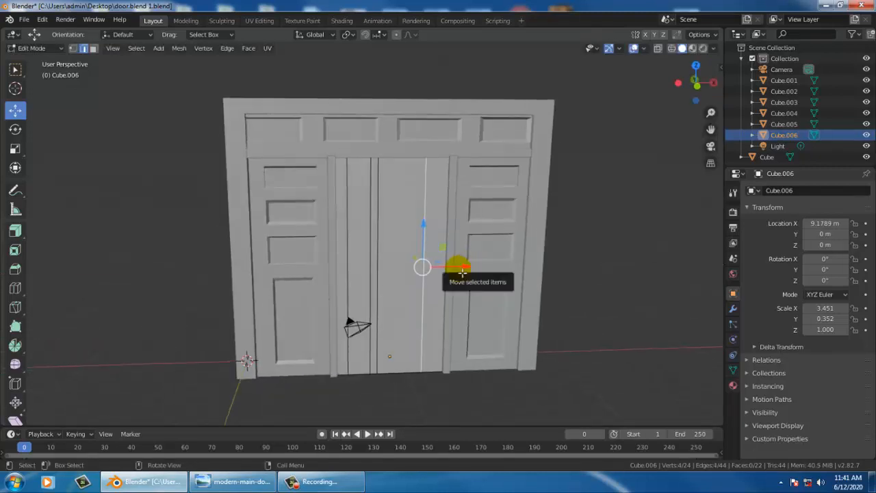
{"action": "left_click_drag", "start_coordinate": [464, 267], "coordinate": [422, 263]}
{"action": "left_click", "coordinate": [233, 482]}
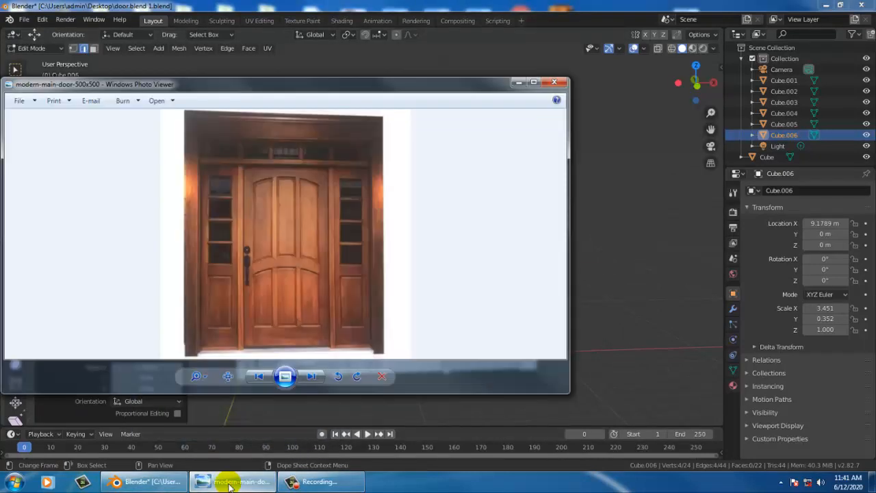
{"action": "left_click", "coordinate": [231, 482]}
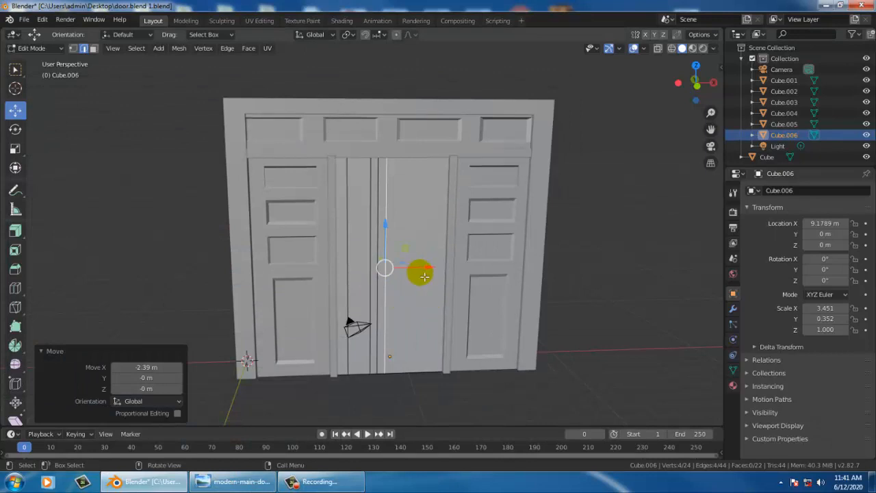
{"action": "left_click_drag", "start_coordinate": [423, 271], "coordinate": [449, 267]}
{"action": "mouse_move", "coordinate": [449, 268]}
{"action": "middle_mouse_down"}
{"action": "mouse_move", "coordinate": [434, 264]}
{"action": "mouse_move", "coordinate": [438, 273]}
{"action": "middle_mouse_up"}
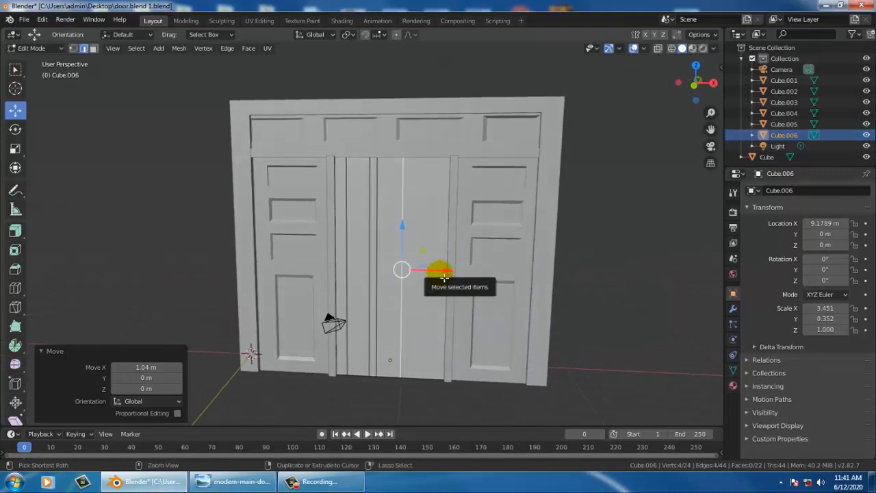
Step: Cut a vertical edge loop just right of the fourth loop with slide factor 0.680, and compare with the reference photo
{"action": "key", "text": "ctrl+r"}
{"action": "left_click", "coordinate": [416, 376]}
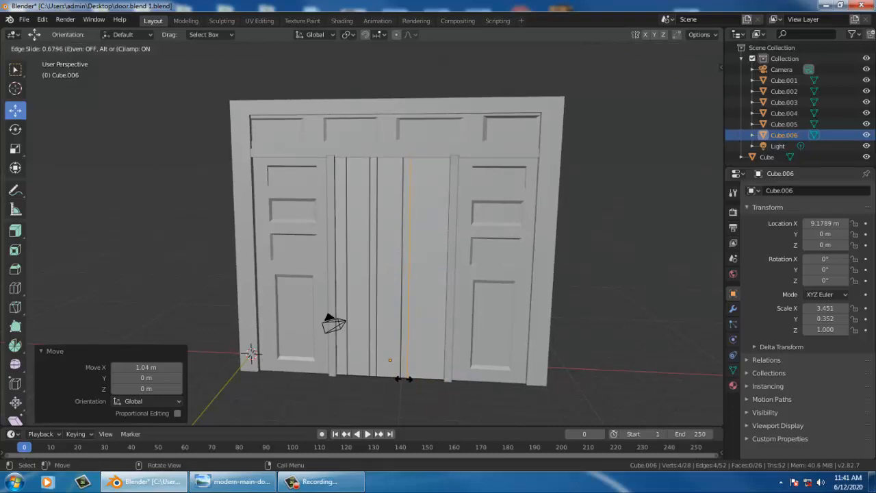
{"action": "left_click", "coordinate": [404, 379]}
{"action": "left_click", "coordinate": [248, 482]}
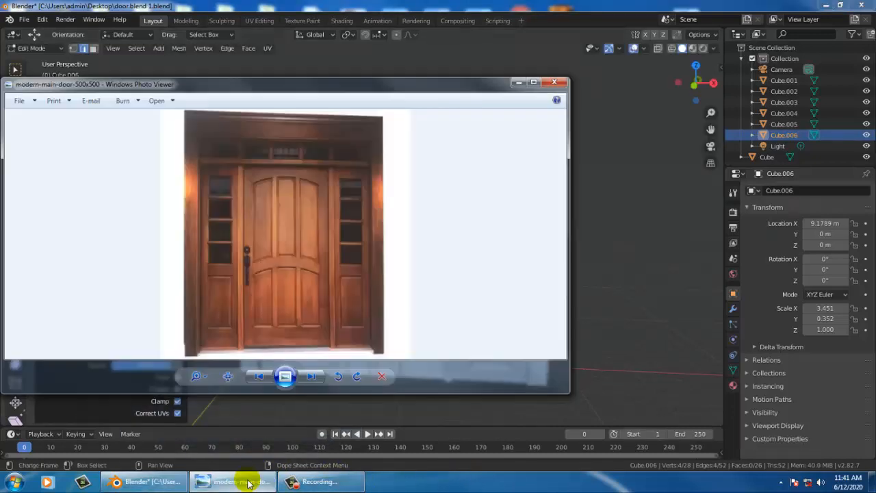
{"action": "left_click", "coordinate": [248, 482]}
Step: Cut a vertical edge loop near the door leaf's right edge with slide factor -0.370, and compare with the reference photo
{"action": "key", "text": "ctrl+r"}
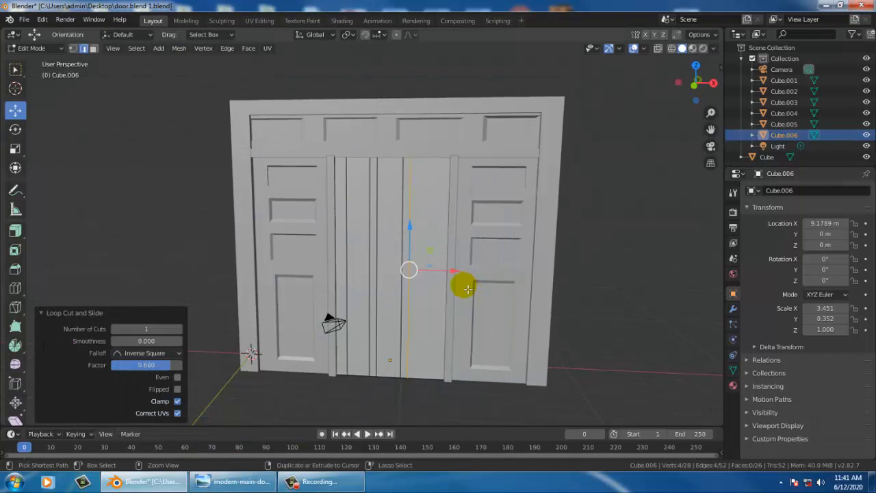
{"action": "left_click", "coordinate": [420, 370]}
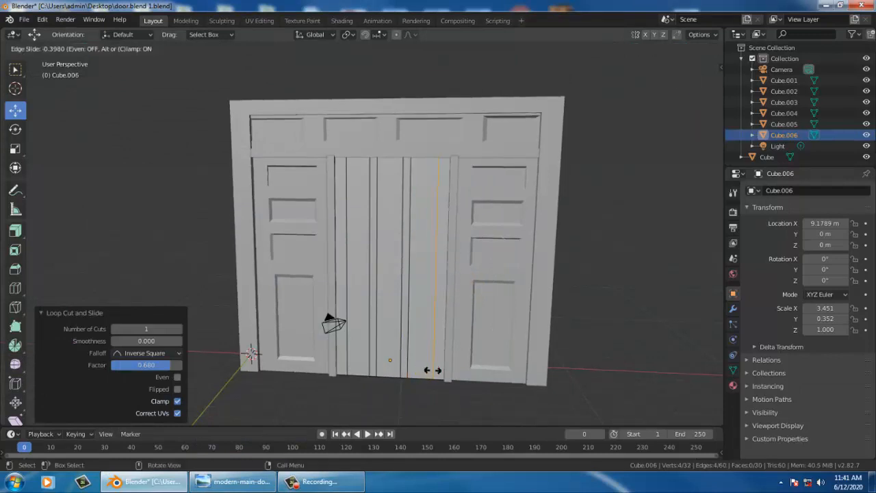
{"action": "left_click", "coordinate": [431, 371]}
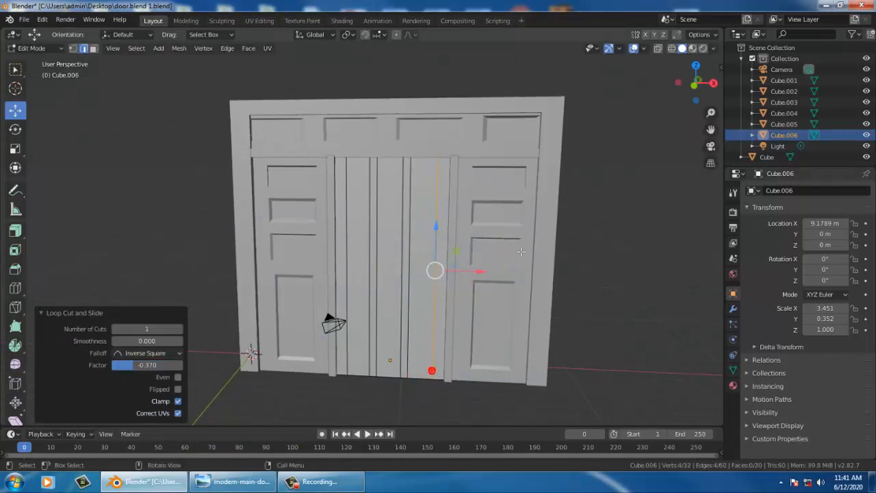
{"action": "middle_click_drag", "start_coordinate": [521, 252], "coordinate": [361, 326]}
{"action": "left_click", "coordinate": [235, 482]}
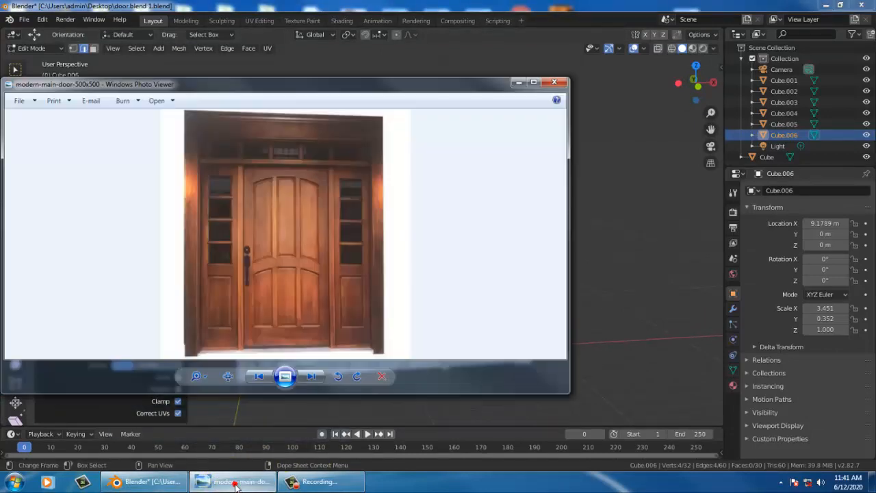
{"action": "left_click", "coordinate": [235, 482]}
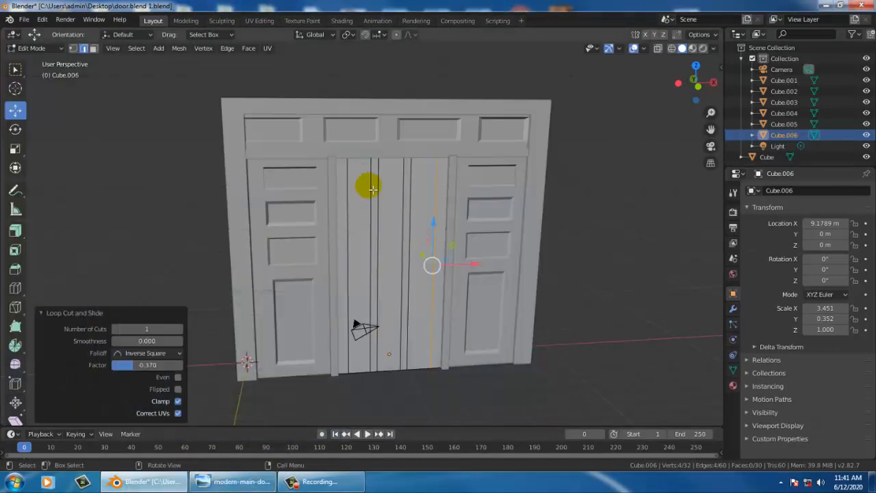
Step: Cut a horizontal edge loop near the door leaf's top with slide factor -0.706, raise it 0.771 m along Z, and check the reference photo
{"action": "key", "text": "ctrl+r"}
{"action": "left_click", "coordinate": [367, 186]}
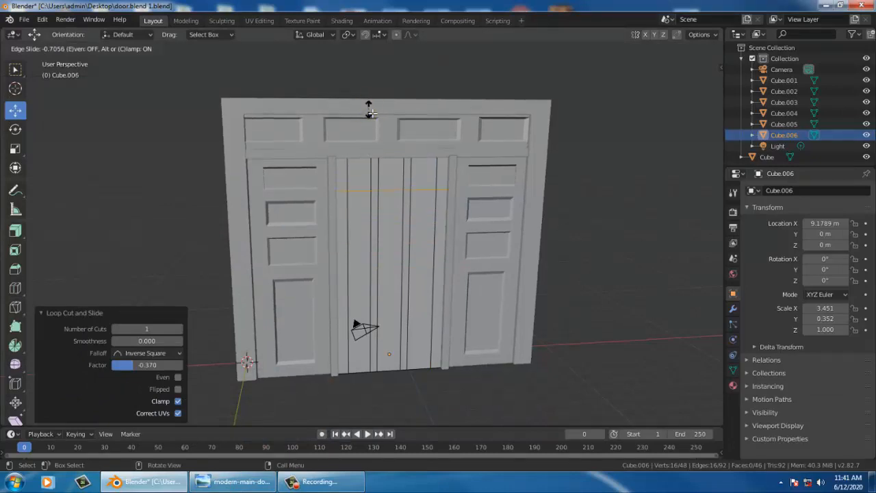
{"action": "left_click", "coordinate": [368, 110]}
{"action": "left_click", "coordinate": [233, 483]}
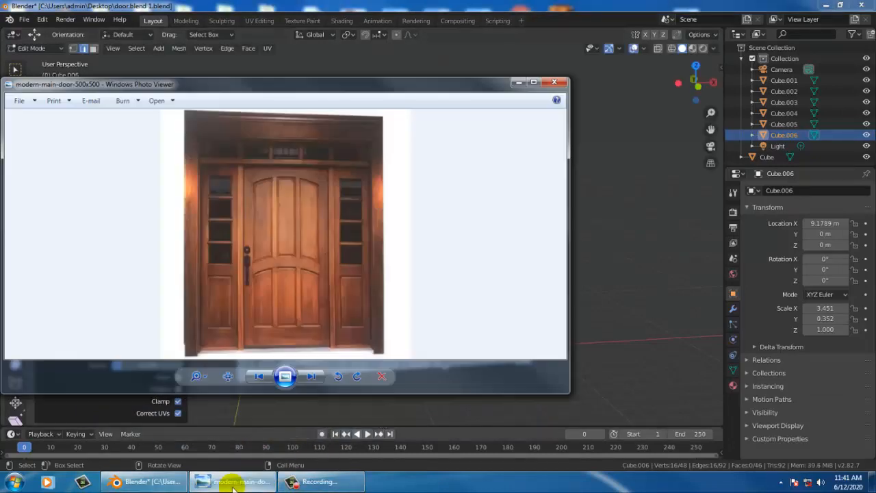
{"action": "left_click", "coordinate": [234, 484]}
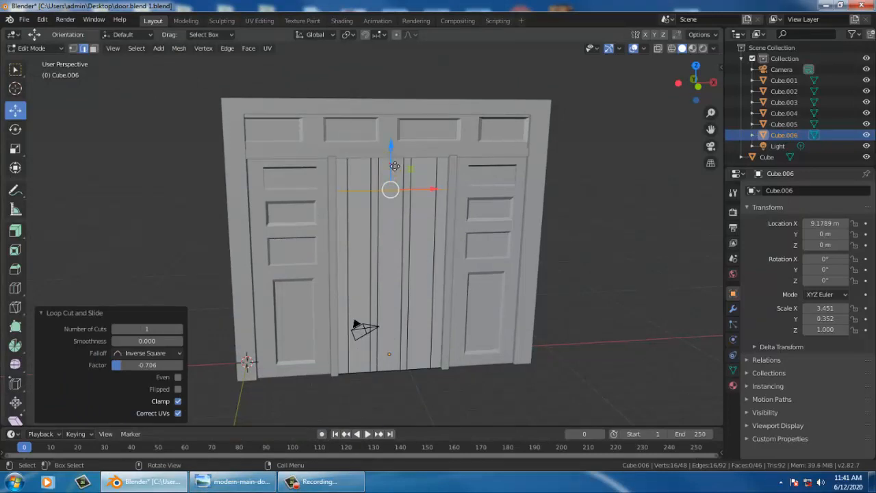
{"action": "left_click_drag", "start_coordinate": [395, 166], "coordinate": [391, 148]}
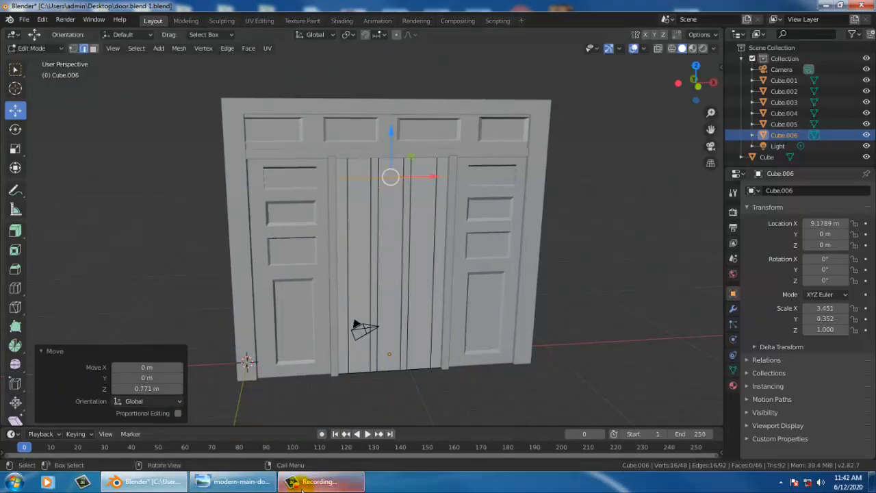
{"action": "left_click", "coordinate": [259, 482]}
{"action": "left_click", "coordinate": [260, 483]}
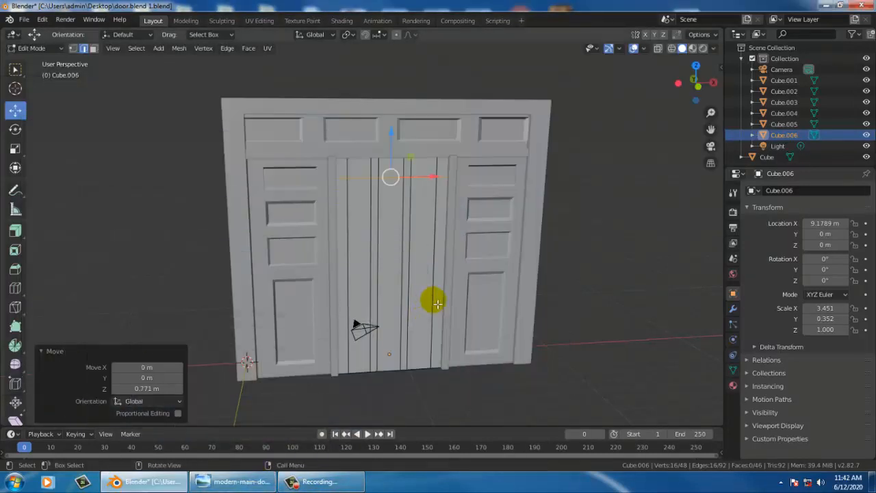
Step: Cut a horizontal edge loop near the door leaf's bottom with slide factor 0.711, and compare with the reference photo
{"action": "key", "text": "ctrl+r"}
{"action": "left_click", "coordinate": [388, 338]}
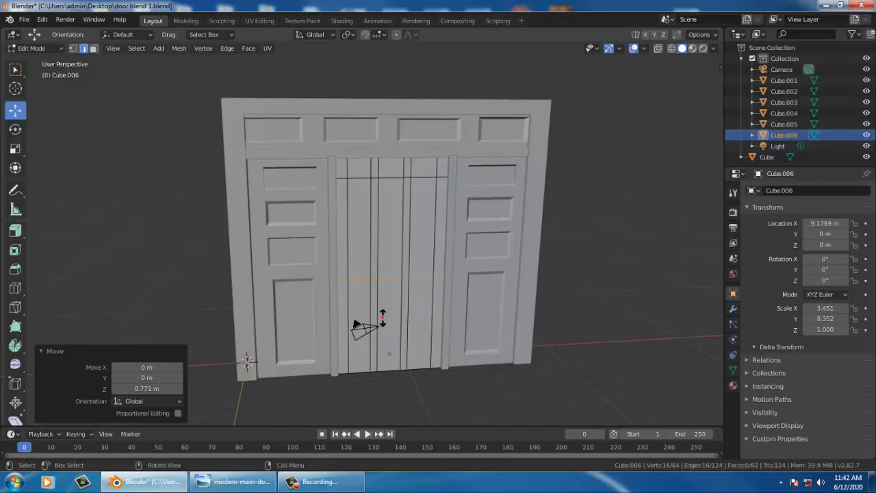
{"action": "left_click", "coordinate": [395, 390]}
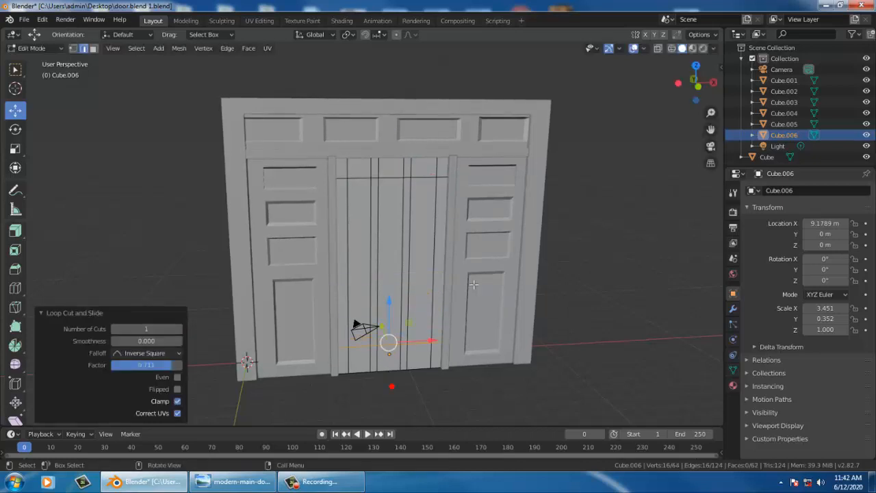
{"action": "left_click", "coordinate": [236, 482]}
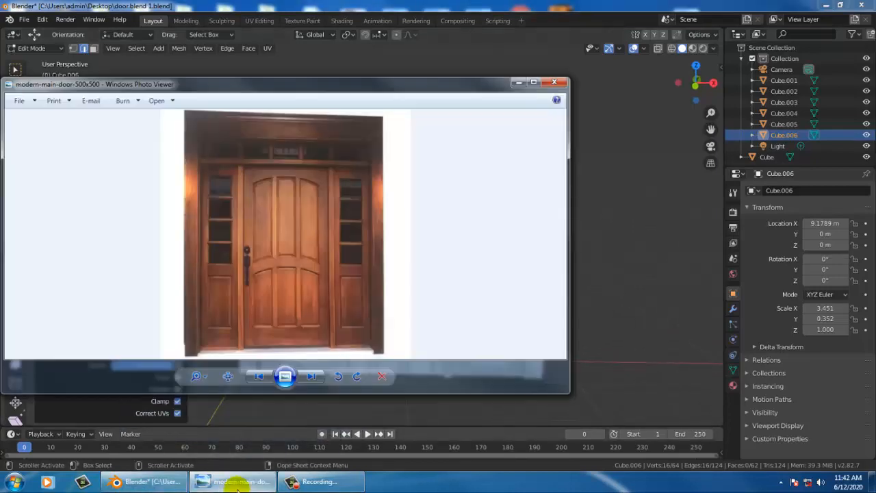
{"action": "left_click", "coordinate": [236, 483]}
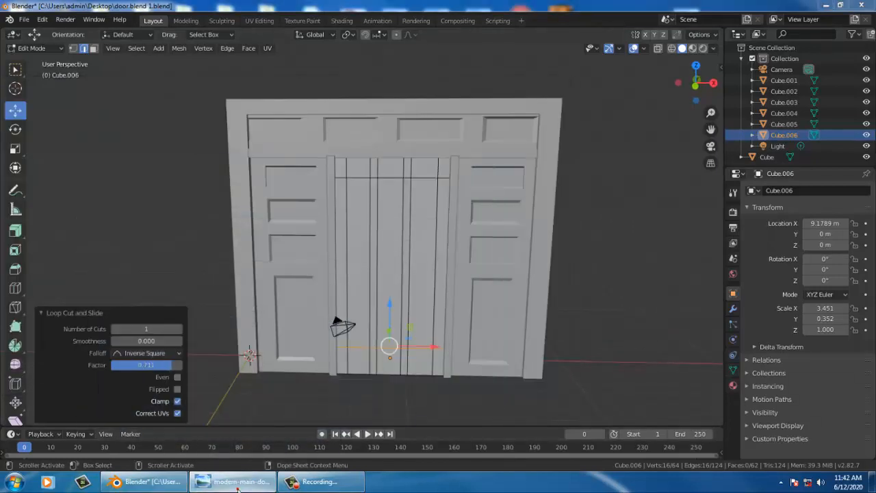
{"action": "left_click", "coordinate": [236, 483]}
{"action": "left_click", "coordinate": [236, 483]}
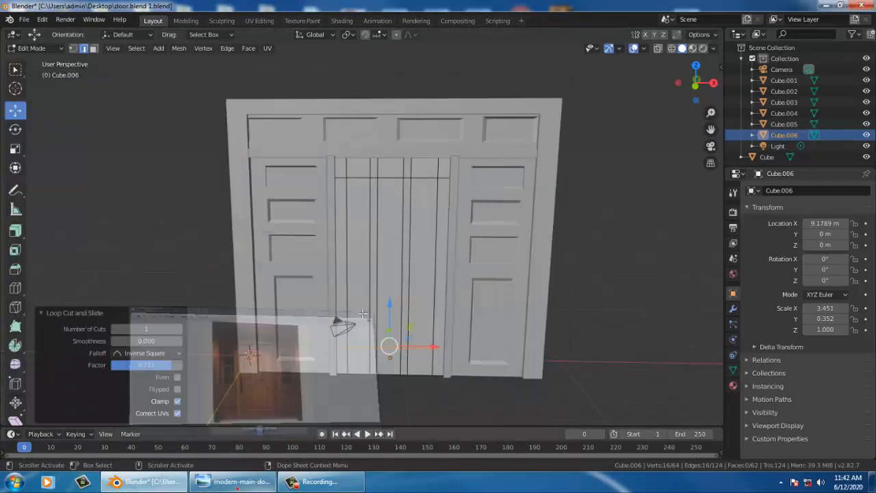
Step: Cut a horizontal edge loop slightly below the door leaf's middle with slide factor 0.187, and compare with the reference photo
{"action": "key", "text": "ctrl+r"}
{"action": "left_click", "coordinate": [397, 271]}
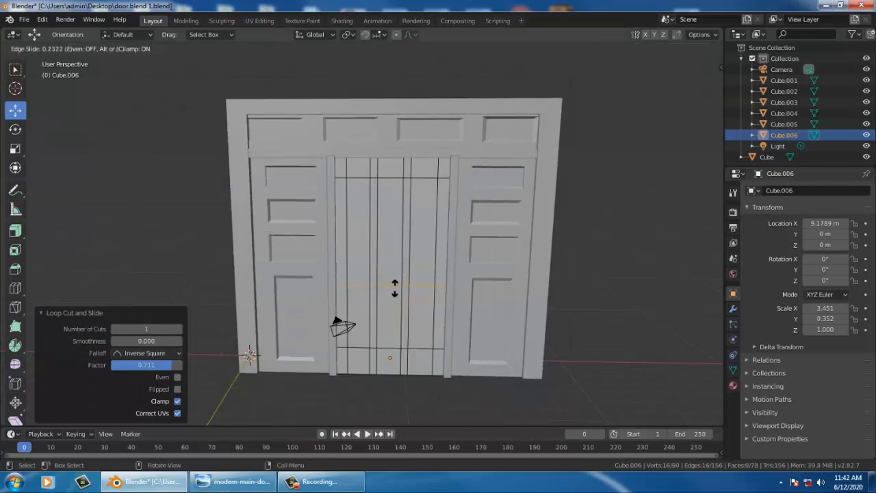
{"action": "left_click", "coordinate": [395, 284]}
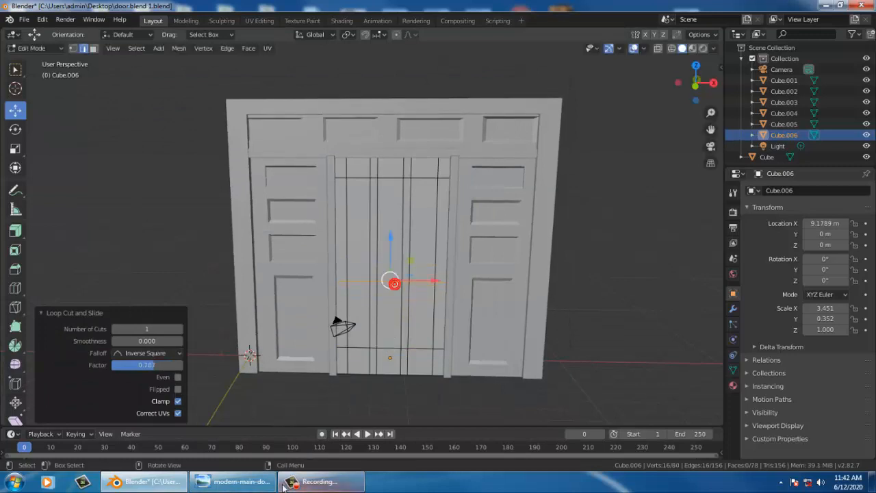
{"action": "left_click", "coordinate": [236, 483]}
{"action": "left_click", "coordinate": [236, 482]}
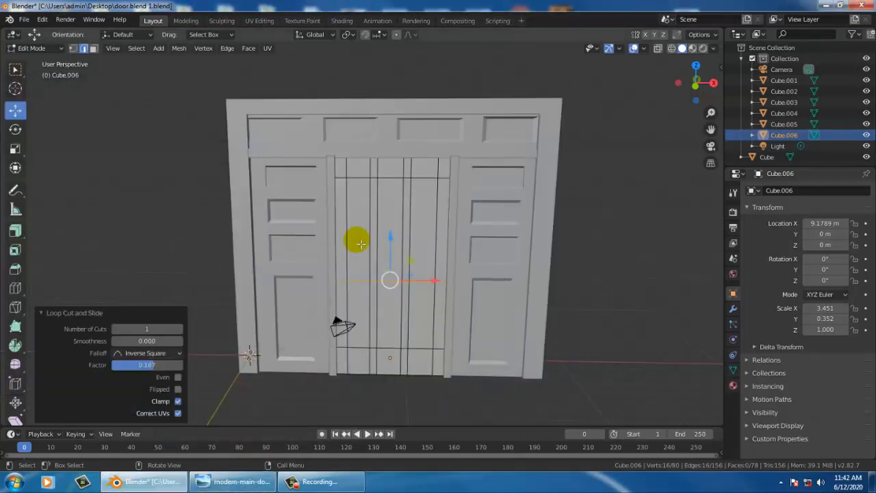
Step: Cut a horizontal edge loop just above the middle loop with slide factor 0.619, and compare the panel layout with the reference photo
{"action": "key", "text": "ctrl+r"}
{"action": "left_click", "coordinate": [360, 243]}
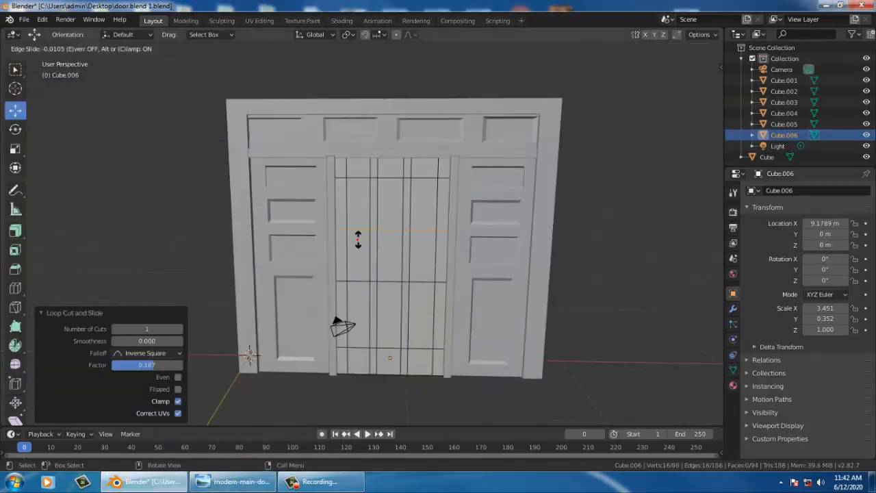
{"action": "left_click", "coordinate": [368, 272]}
{"action": "mouse_move", "coordinate": [474, 215]}
{"action": "middle_mouse_down"}
{"action": "mouse_move", "coordinate": [504, 213]}
{"action": "mouse_move", "coordinate": [479, 214]}
{"action": "middle_mouse_up"}
{"action": "scroll", "coordinate": [425, 216], "scroll_direction": "down", "scroll_amount": 2}
{"action": "scroll", "coordinate": [377, 198], "scroll_direction": "up", "scroll_amount": 2}
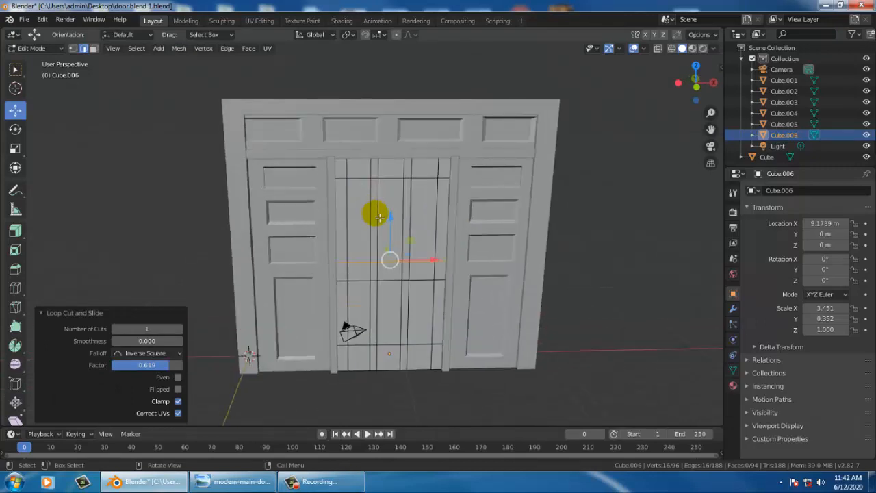
{"action": "left_click", "coordinate": [231, 483]}
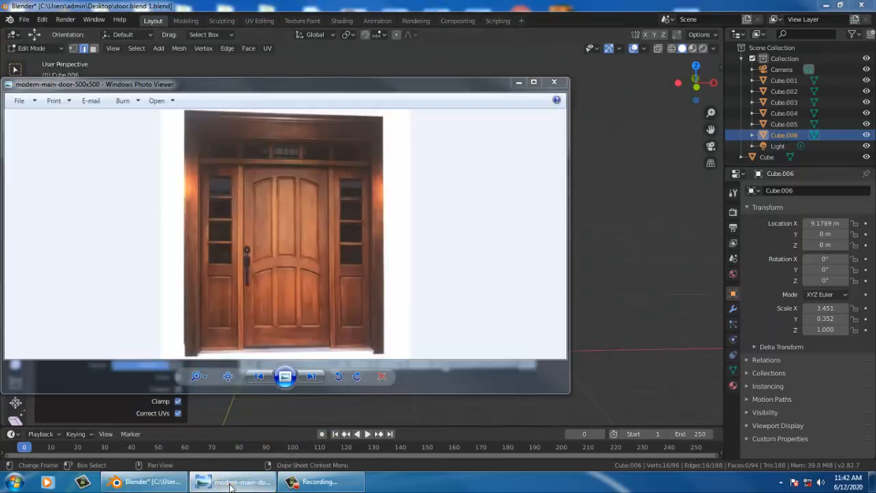
{"action": "left_click", "coordinate": [230, 482]}
{"action": "scroll", "coordinate": [339, 177], "scroll_direction": "up", "scroll_amount": 5}
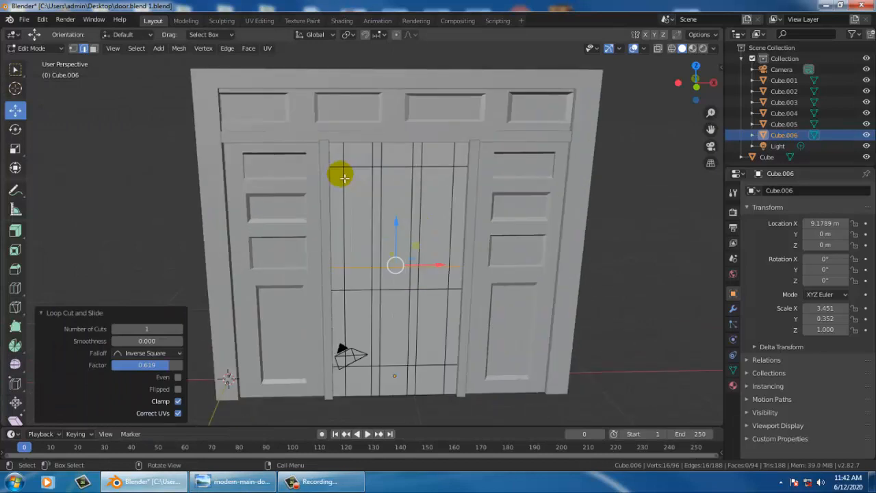
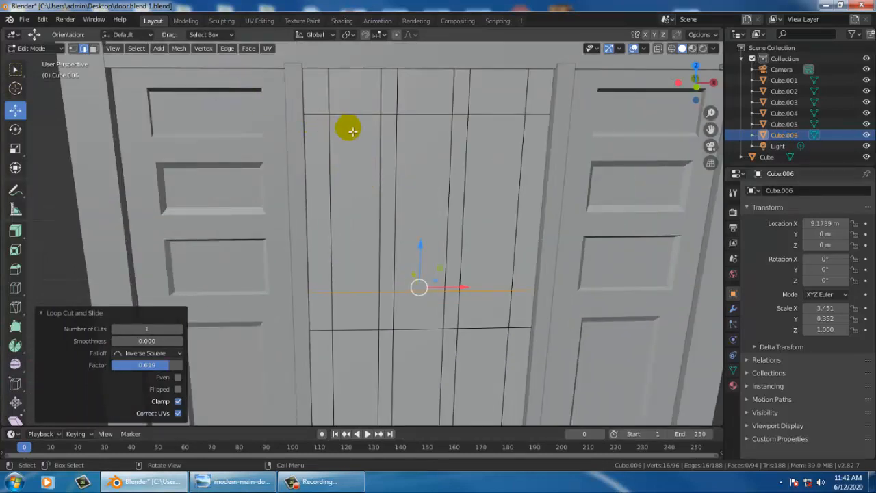
{"action": "left_click", "coordinate": [243, 483]}
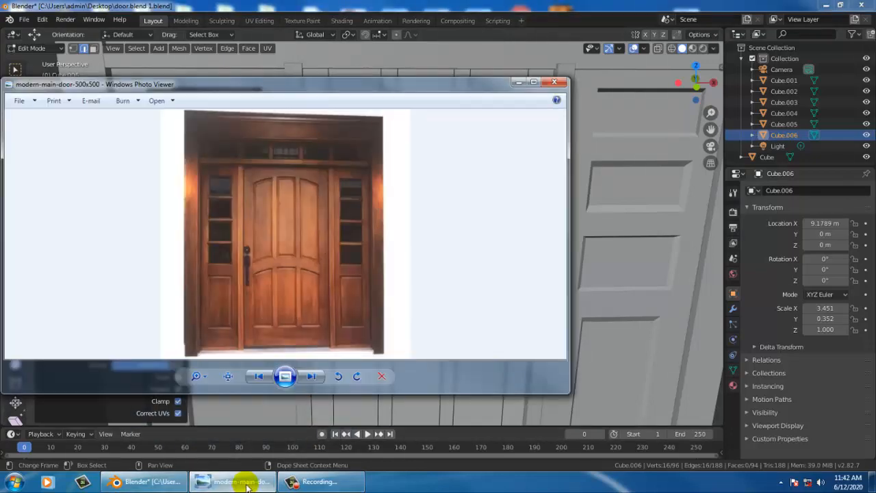
Step: Cut two vertical edge loops in the door leaf's left panel column with slide factors 0.511 and -0.086
{"action": "left_click", "coordinate": [243, 483]}
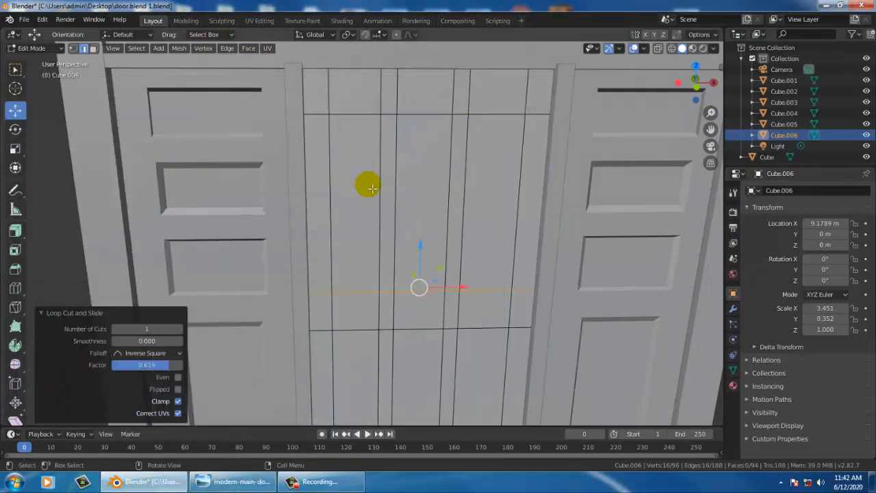
{"action": "key", "text": "ctrl+r"}
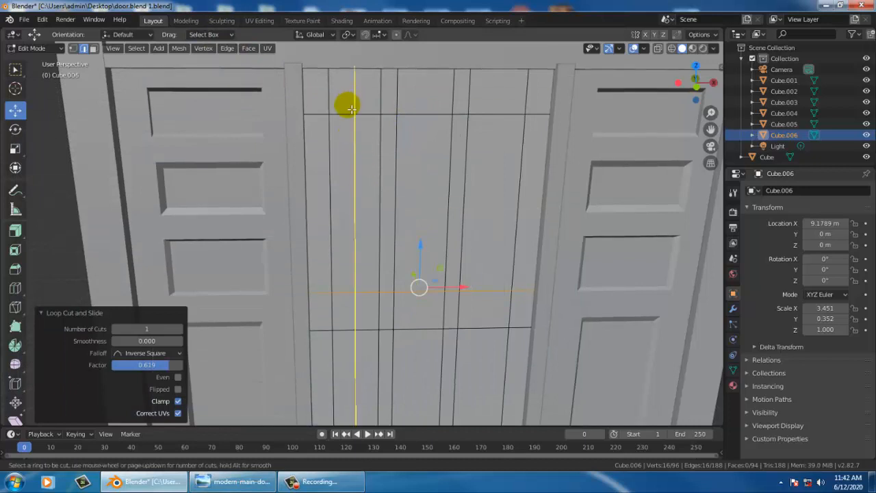
{"action": "left_click", "coordinate": [345, 104]}
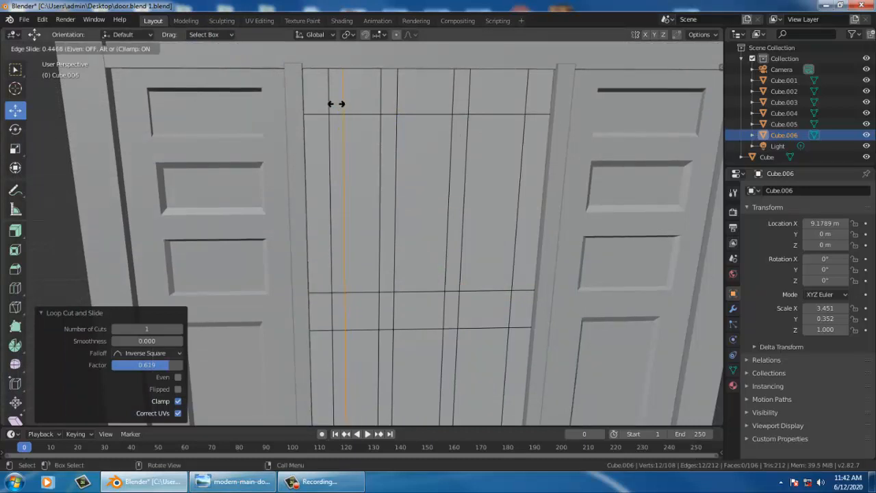
{"action": "left_click", "coordinate": [335, 104]}
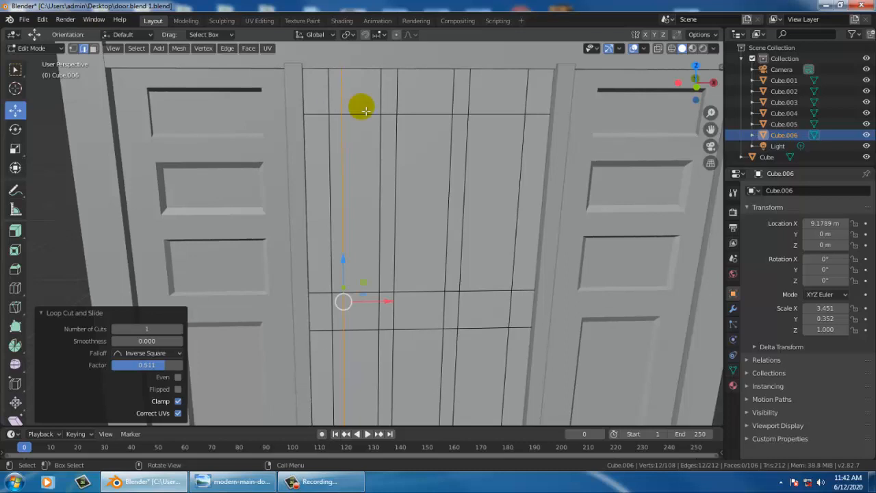
{"action": "key", "text": "ctrl+r"}
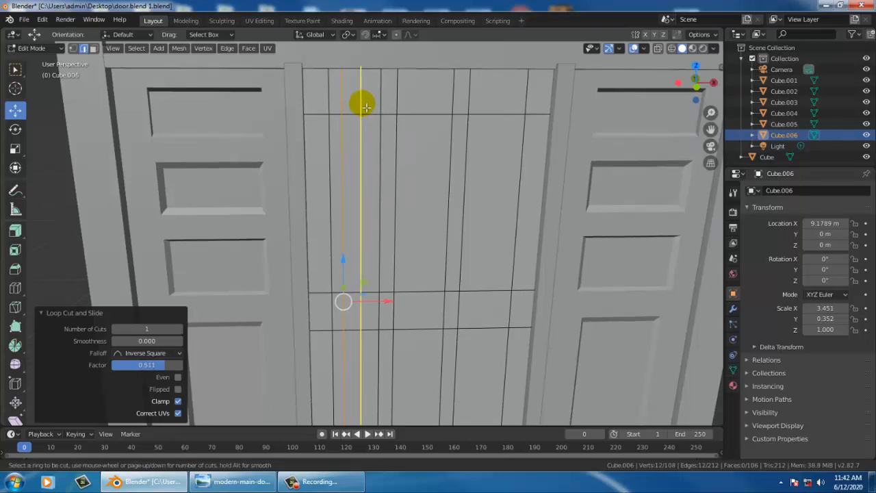
{"action": "left_click", "coordinate": [368, 108]}
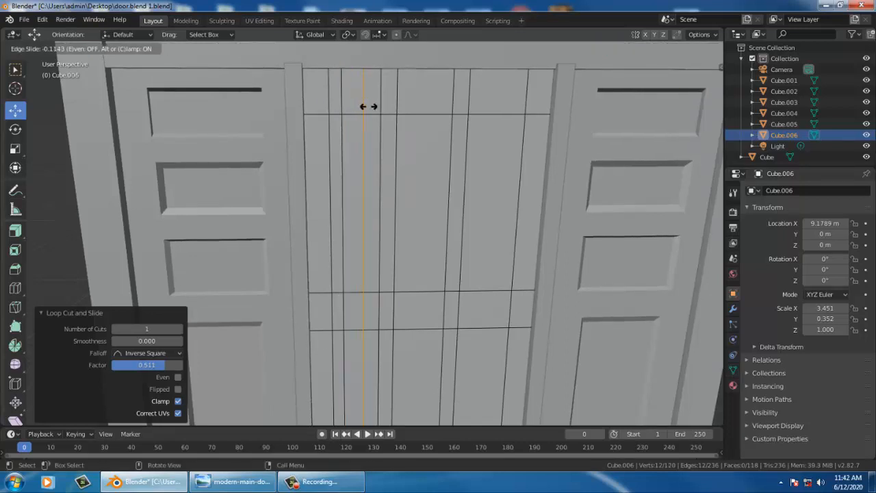
{"action": "left_click", "coordinate": [368, 106]}
Step: Cut two vertical edge loops in the door leaf's right panel column with slide factors 0.436 and -0.150
{"action": "middle_click_drag", "start_coordinate": [517, 142], "coordinate": [489, 132]}
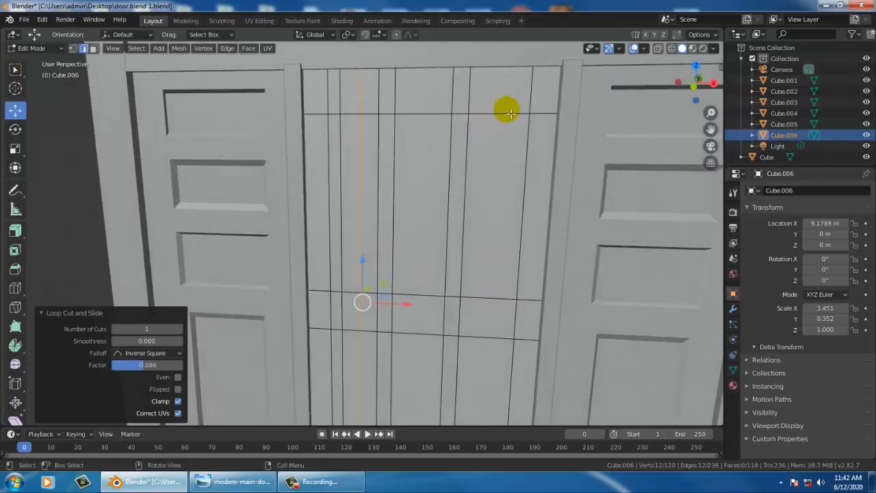
{"action": "key", "text": "ctrl+r"}
{"action": "left_click", "coordinate": [509, 109]}
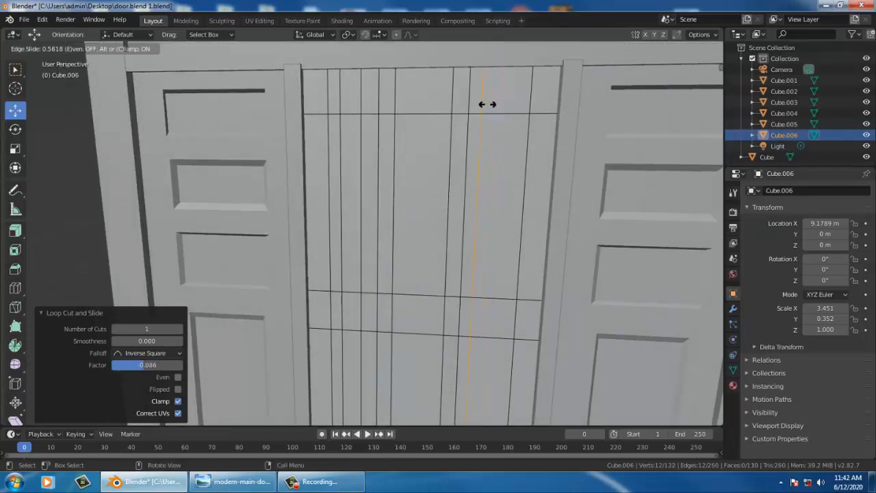
{"action": "left_click", "coordinate": [491, 104]}
{"action": "key", "text": "ctrl+r"}
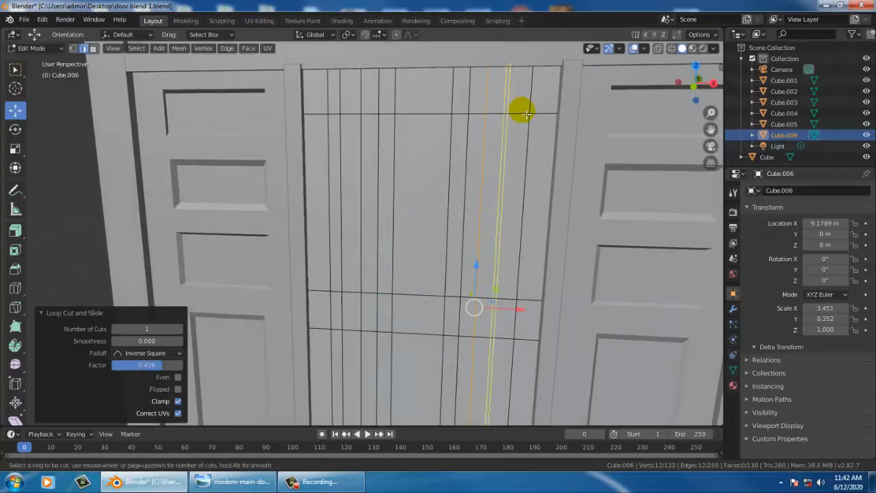
{"action": "left_click", "coordinate": [523, 110]}
{"action": "left_click", "coordinate": [525, 110]}
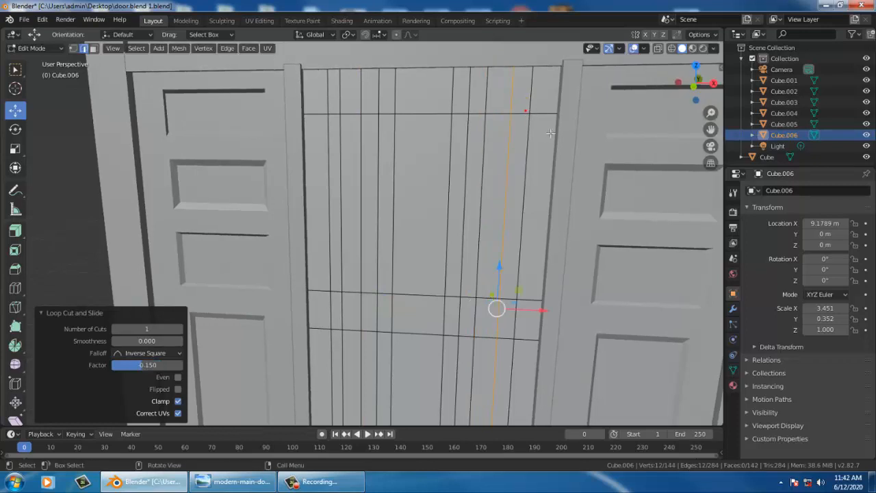
Step: Lower the front and back vertices at the upper left panel's outer top corner 0.277 m along Z, and check the reference photo
{"action": "middle_click_drag", "start_coordinate": [420, 121], "coordinate": [439, 122]}
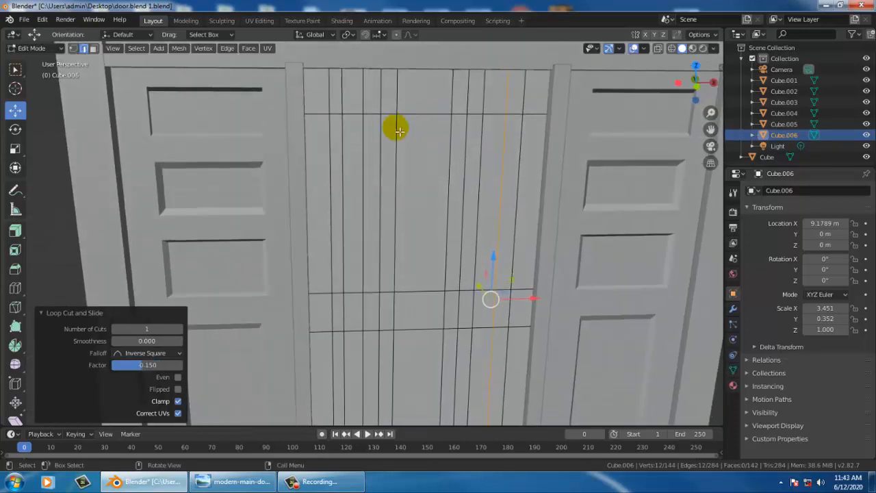
{"action": "left_click", "coordinate": [347, 137]}
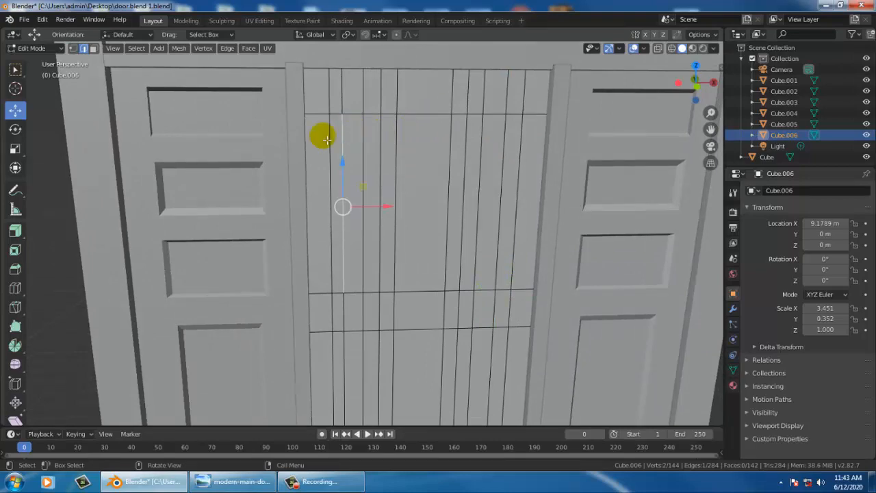
{"action": "left_click", "coordinate": [211, 481]}
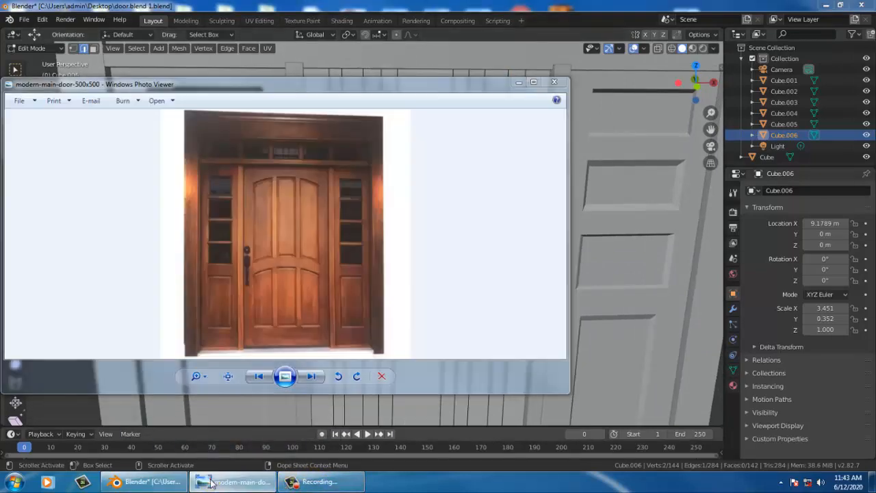
{"action": "left_click", "coordinate": [211, 481]}
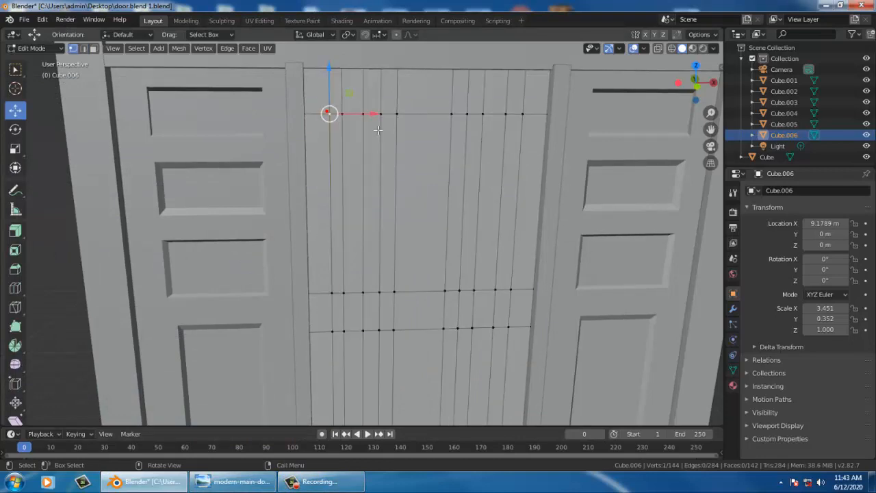
{"action": "mouse_move", "coordinate": [320, 104]}
{"action": "middle_mouse_down"}
{"action": "mouse_move", "coordinate": [483, 104]}
{"action": "mouse_move", "coordinate": [307, 130]}
{"action": "mouse_move", "coordinate": [456, 126]}
{"action": "mouse_move", "coordinate": [394, 111]}
{"action": "mouse_move", "coordinate": [393, 121]}
{"action": "mouse_move", "coordinate": [411, 93]}
{"action": "mouse_move", "coordinate": [540, 161]}
{"action": "mouse_move", "coordinate": [427, 114]}
{"action": "mouse_move", "coordinate": [310, 115]}
{"action": "mouse_move", "coordinate": [316, 113]}
{"action": "middle_mouse_up"}
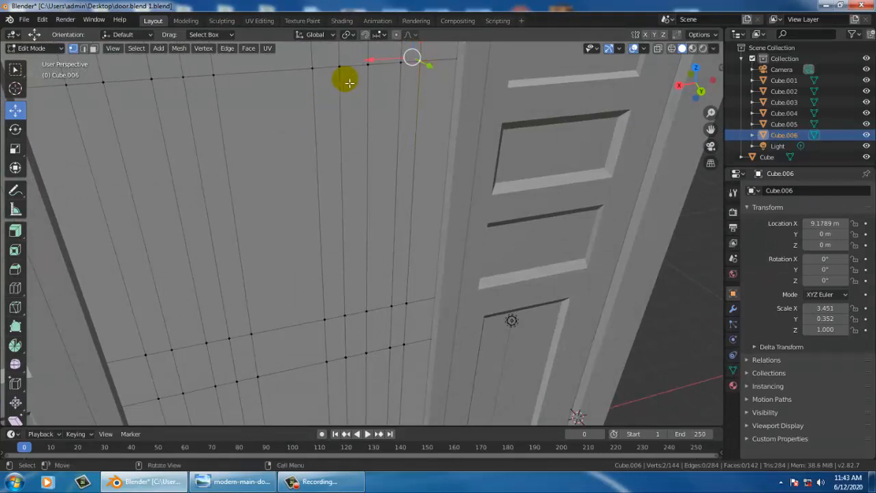
{"action": "mouse_move", "coordinate": [347, 78]}
{"action": "middle_mouse_down"}
{"action": "mouse_move", "coordinate": [504, 63]}
{"action": "mouse_move", "coordinate": [352, 108]}
{"action": "mouse_move", "coordinate": [384, 104]}
{"action": "mouse_move", "coordinate": [351, 90]}
{"action": "middle_mouse_up"}
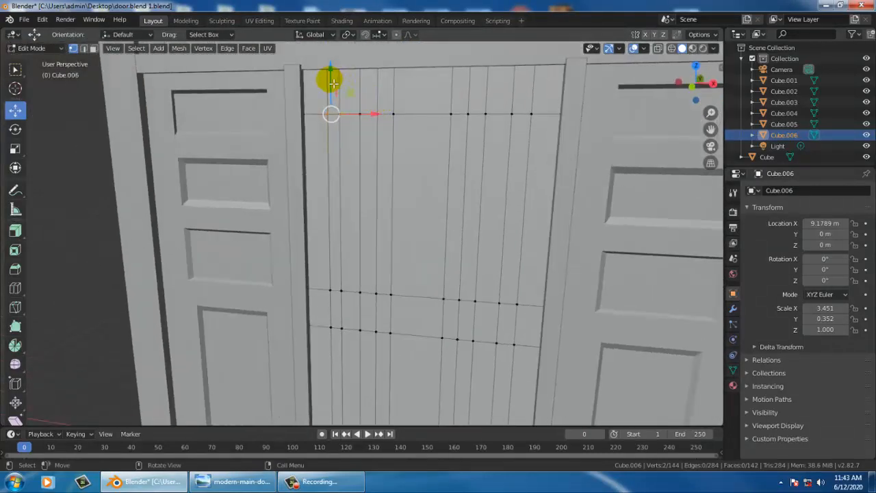
{"action": "left_click_drag", "start_coordinate": [332, 83], "coordinate": [333, 93]}
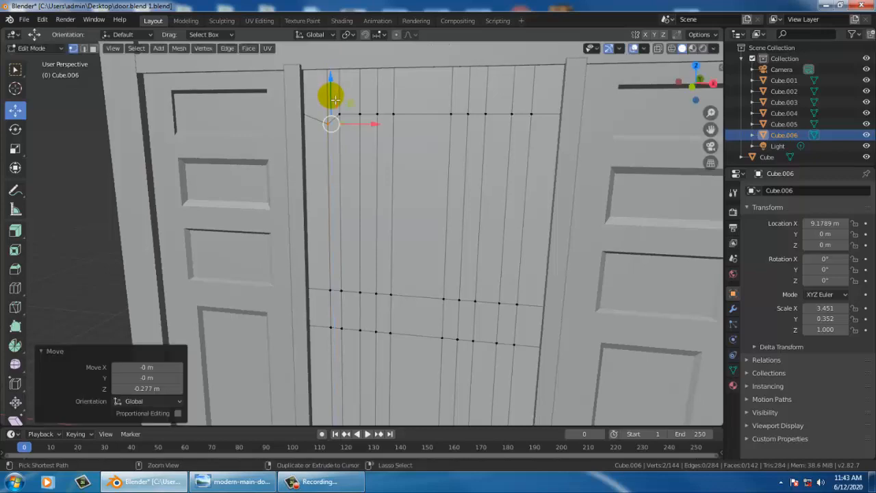
{"action": "left_click", "coordinate": [230, 482]}
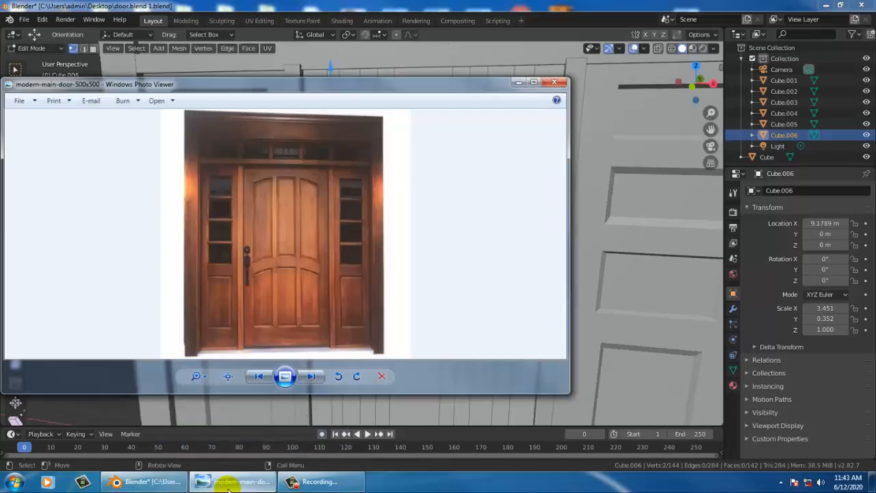
{"action": "left_click", "coordinate": [228, 487]}
Step: Try lowering the left panel's outer top corner 0.431 m and the adjacent vertex 0.179 m along Z, comparing with the reference photo
{"action": "left_click_drag", "start_coordinate": [332, 81], "coordinate": [336, 102]}
{"action": "left_click", "coordinate": [245, 482]}
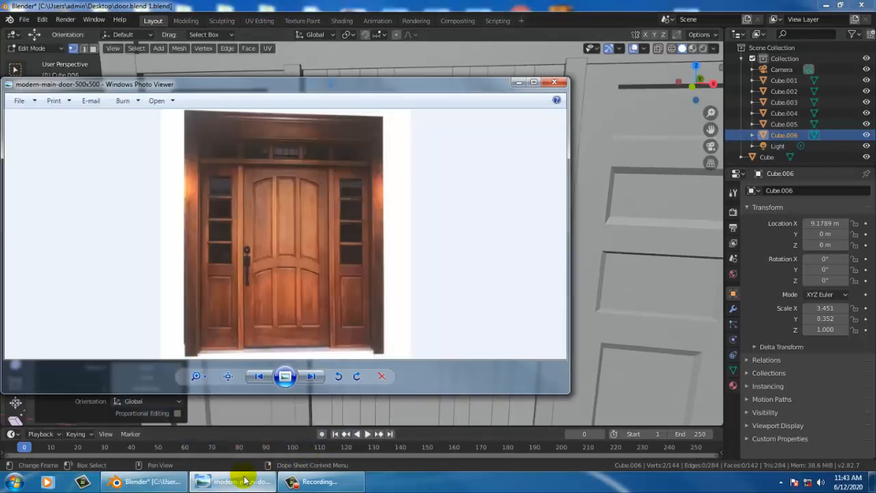
{"action": "left_click", "coordinate": [244, 481]}
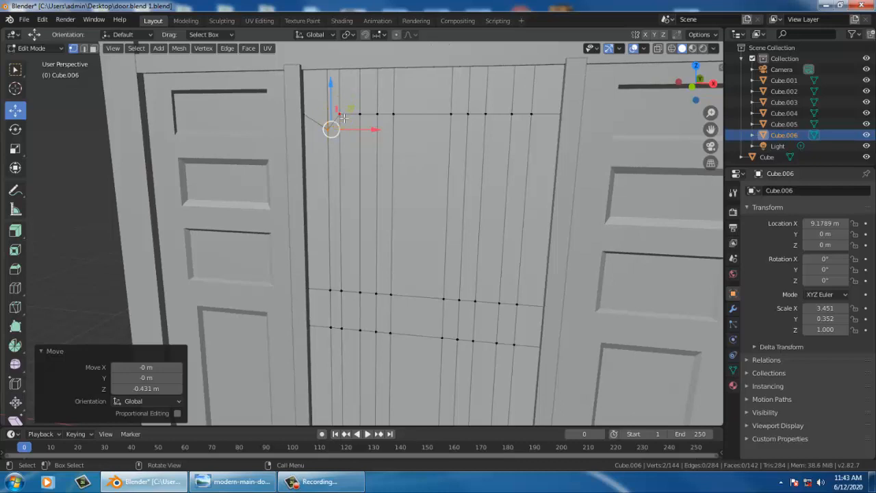
{"action": "left_click", "coordinate": [343, 115]}
{"action": "left_click_drag", "start_coordinate": [342, 97], "coordinate": [344, 103]}
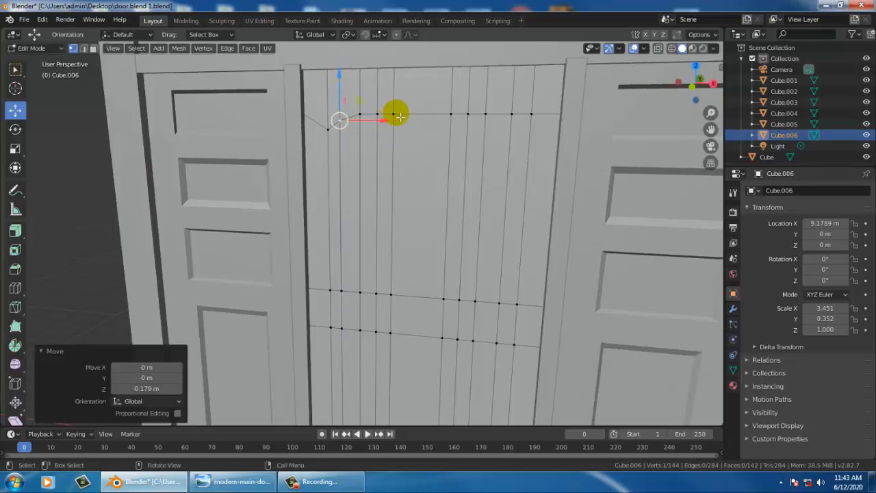
{"action": "left_click", "coordinate": [236, 482]}
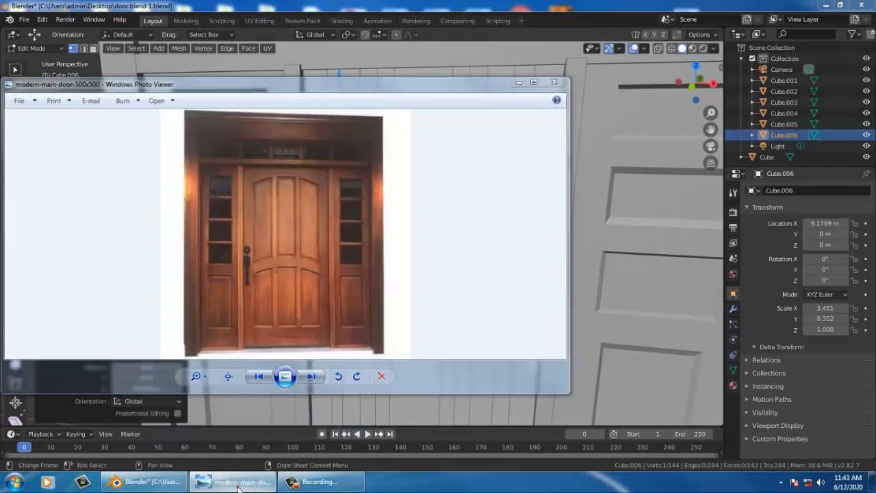
{"action": "left_click", "coordinate": [236, 481]}
Step: Undo the top vertex moves and the four vertical loop cuts in the door leaf's left and right panel columns
{"action": "left_click_drag", "start_coordinate": [363, 118], "coordinate": [374, 78]}
{"action": "key", "text": "ctrl+z"}
{"action": "left_click", "coordinate": [339, 121]}
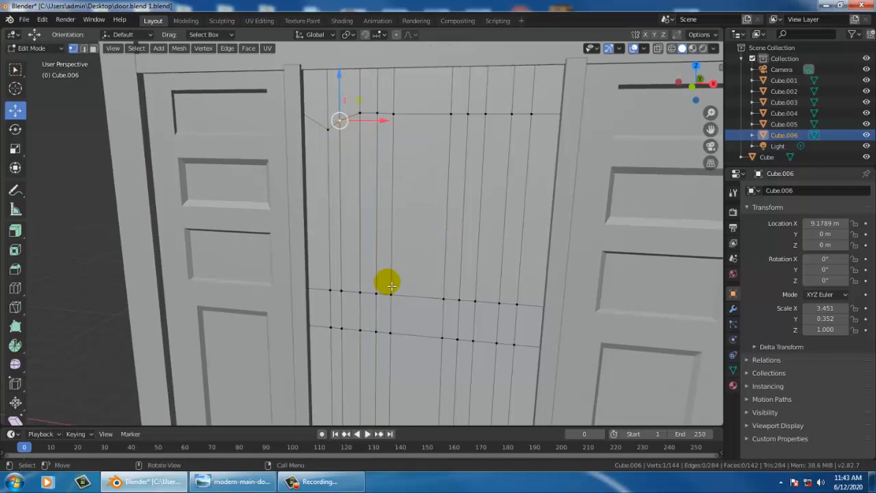
{"action": "key", "text": "ctrl+z"}
{"action": "key", "text": "ctrl+z"}
{"action": "key", "text": "ctrl+z"}
{"action": "key", "text": "ctrl+z"}
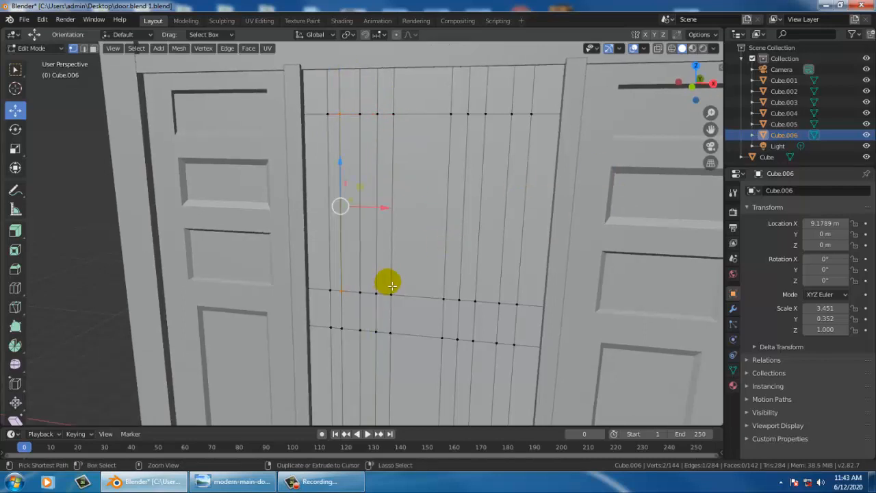
{"action": "key", "text": "ctrl+z"}
{"action": "key", "text": "ctrl+z"}
{"action": "key", "text": "ctrl+z"}
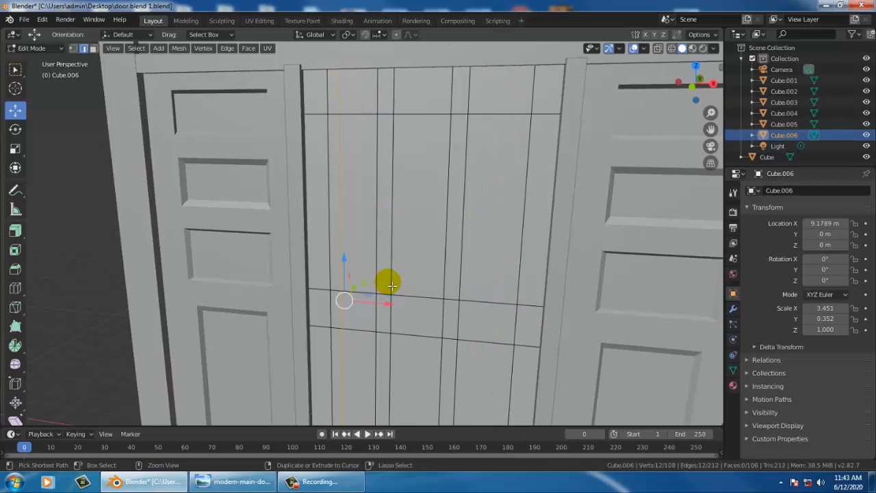
{"action": "key", "text": "ctrl+z"}
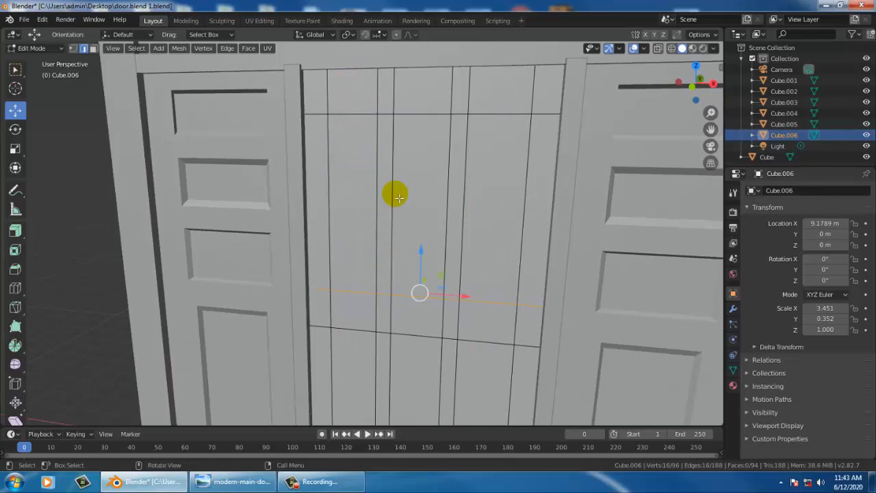
Step: Cut one near-central vertical edge loop in each outer panel column, with slide factors -0.022 on the left and -0.070 on the right
{"action": "key", "text": "ctrl+r"}
{"action": "left_click", "coordinate": [348, 115]}
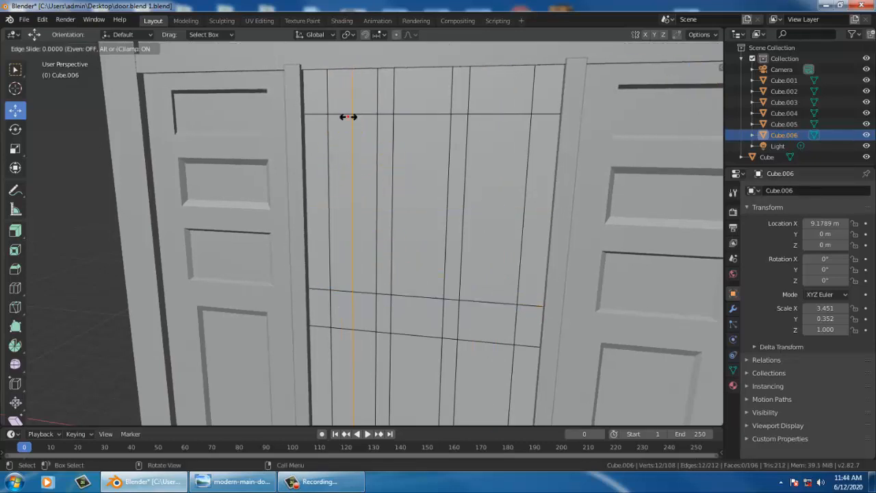
{"action": "left_click", "coordinate": [348, 117]}
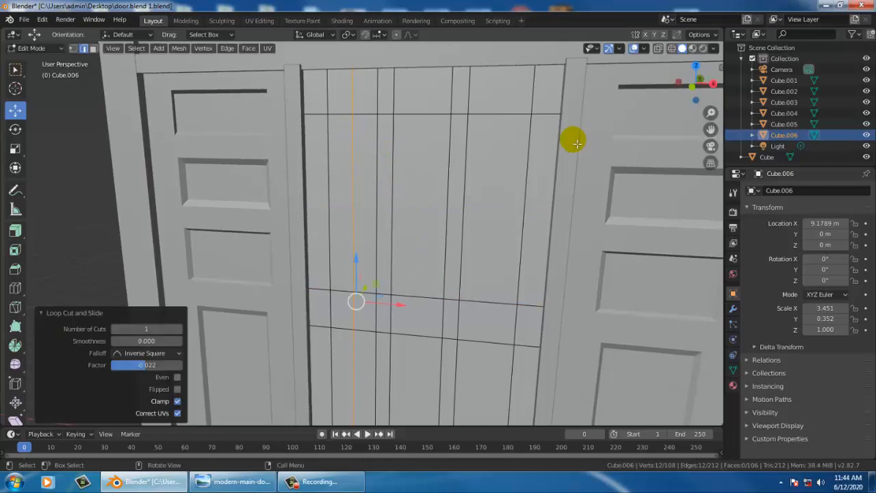
{"action": "key", "text": "ctrl+r"}
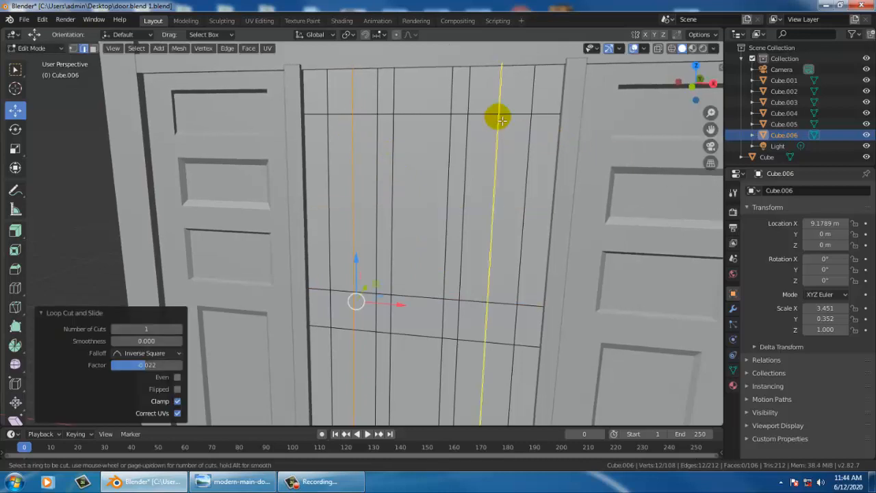
{"action": "left_click", "coordinate": [501, 120]}
{"action": "left_click", "coordinate": [502, 118]}
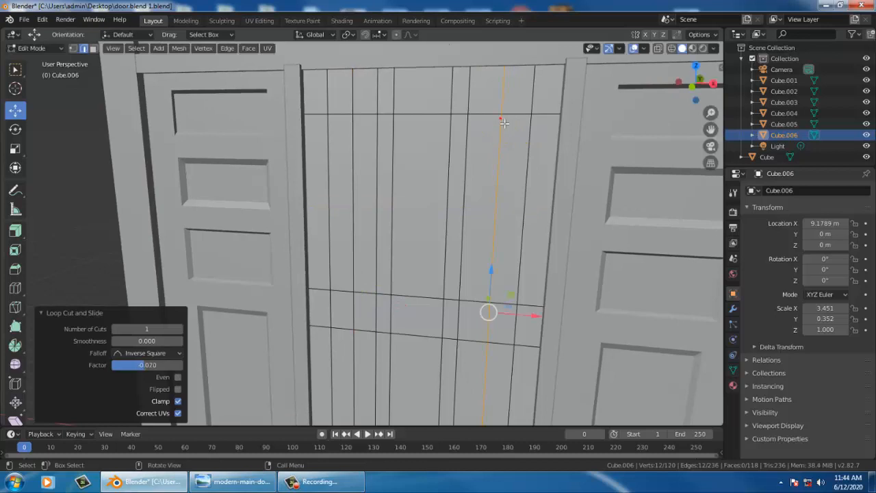
Step: Lower the front and back vertices at the upper left panel's outer top corner 0.596 m along Z
{"action": "middle_click_drag", "start_coordinate": [416, 151], "coordinate": [408, 155]}
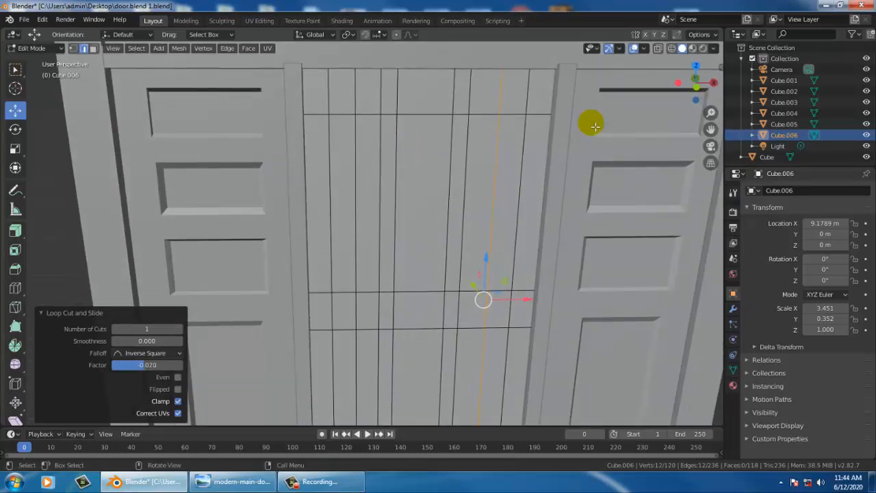
{"action": "key", "text": "1"}
{"action": "left_click", "coordinate": [332, 118]}
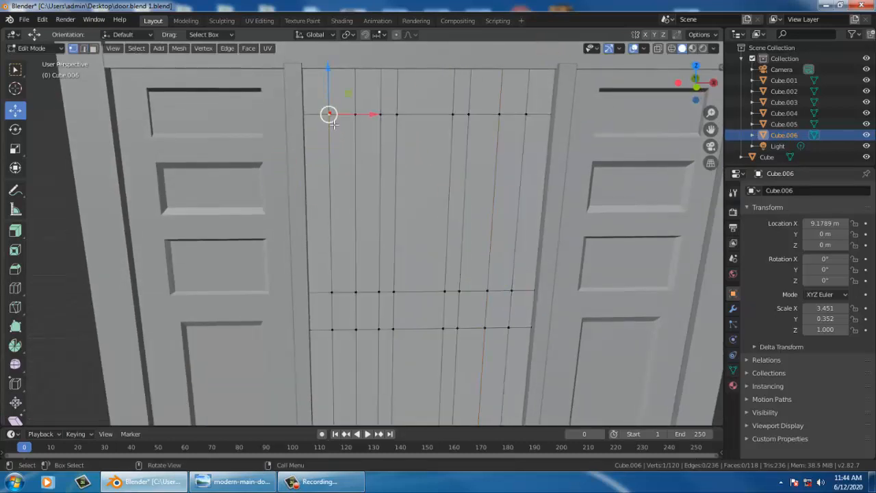
{"action": "middle_click_drag", "start_coordinate": [307, 131], "coordinate": [307, 98]}
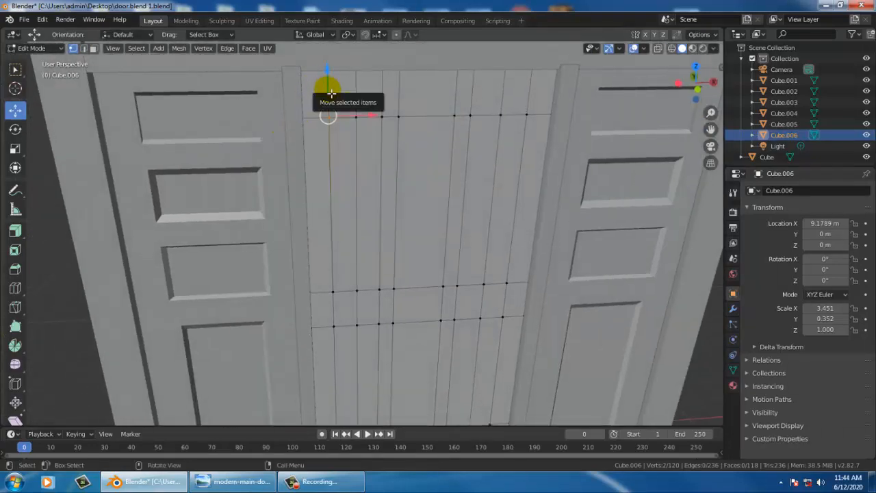
{"action": "left_click_drag", "start_coordinate": [327, 92], "coordinate": [343, 123]}
Step: Lower the middle vertex on the upper left panel's top edge 0.221 m along Z to start the arch
{"action": "mouse_move", "coordinate": [405, 121]}
{"action": "middle_mouse_down"}
{"action": "mouse_move", "coordinate": [384, 109]}
{"action": "mouse_move", "coordinate": [393, 110]}
{"action": "middle_mouse_up"}
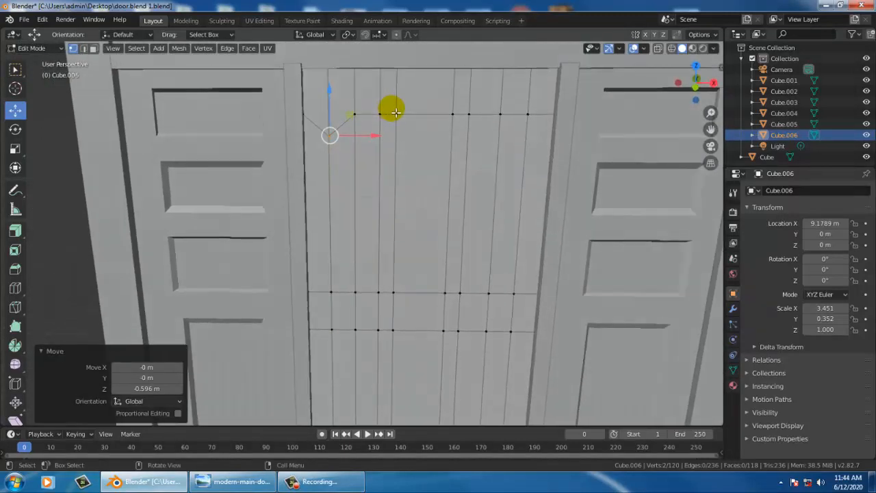
{"action": "left_click", "coordinate": [355, 113]}
{"action": "left_click_drag", "start_coordinate": [359, 92], "coordinate": [368, 102]}
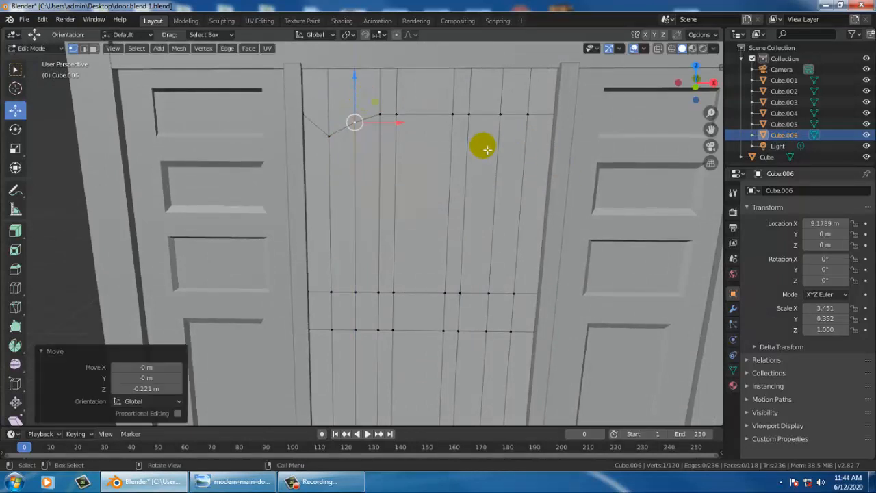
Step: Lower the upper right panel's outer top corner vertex 0.57 m and the middle vertex on its top edge 0.129 m along Z
{"action": "left_click", "coordinate": [531, 115]}
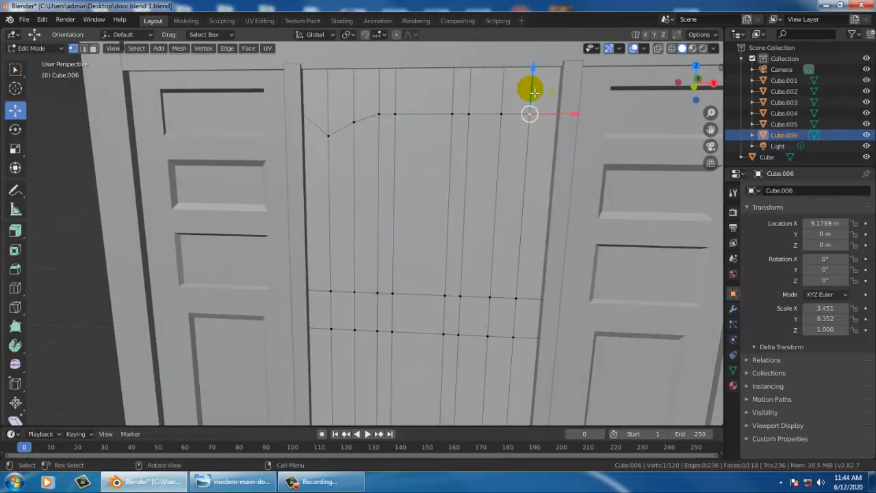
{"action": "left_click_drag", "start_coordinate": [534, 91], "coordinate": [545, 113]}
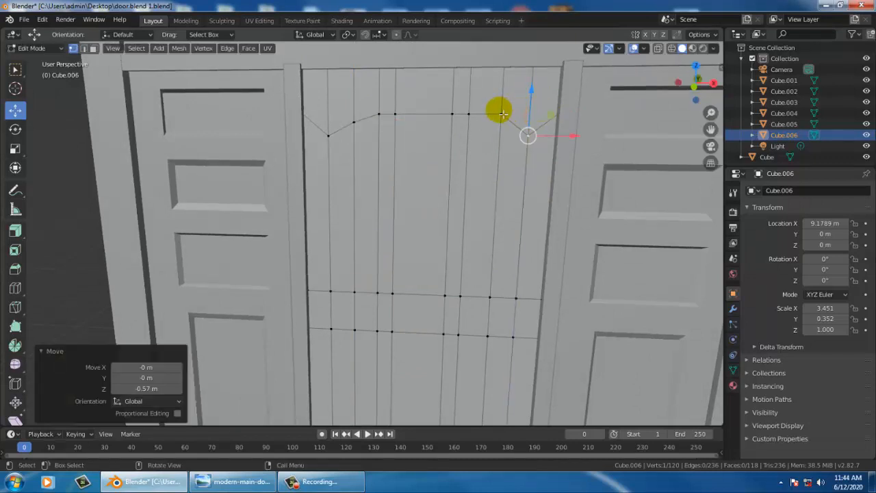
{"action": "left_click", "coordinate": [504, 115]}
{"action": "left_click_drag", "start_coordinate": [500, 84], "coordinate": [507, 96]}
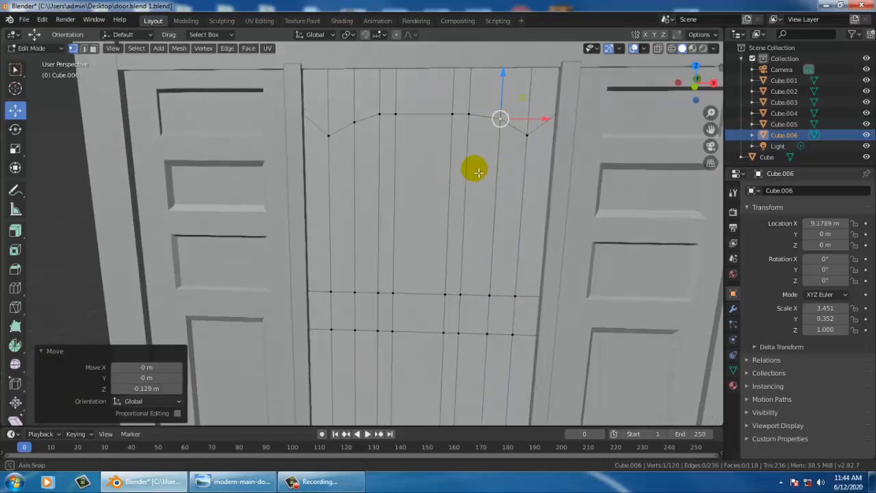
Step: Lower the selected pair of vertices on the door leaf's left and right side edges at the panel-top line 0.55 m along Z
{"action": "middle_click_drag", "start_coordinate": [473, 167], "coordinate": [551, 116]}
{"action": "left_click", "coordinate": [541, 116]}
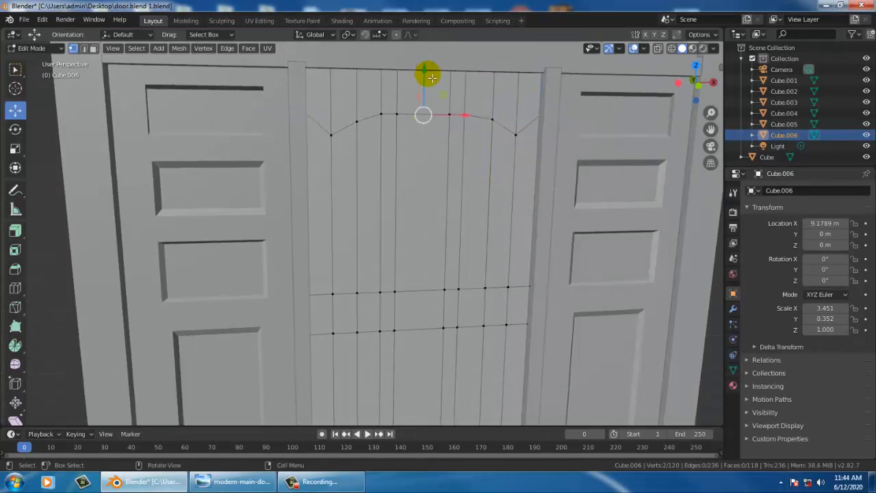
{"action": "left_click_drag", "start_coordinate": [426, 83], "coordinate": [432, 101]}
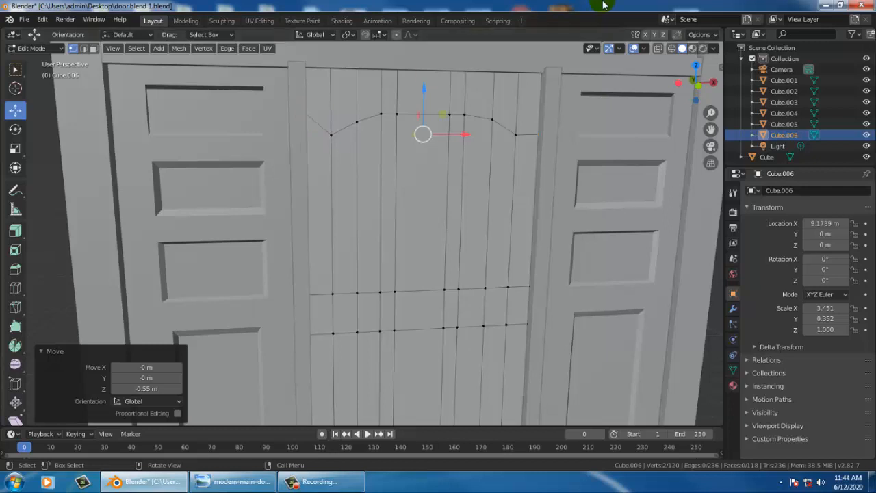
Step: Lower the remaining raised vertex on the door leaf's left side edge 0.579 m along Z
{"action": "left_click", "coordinate": [657, 51]}
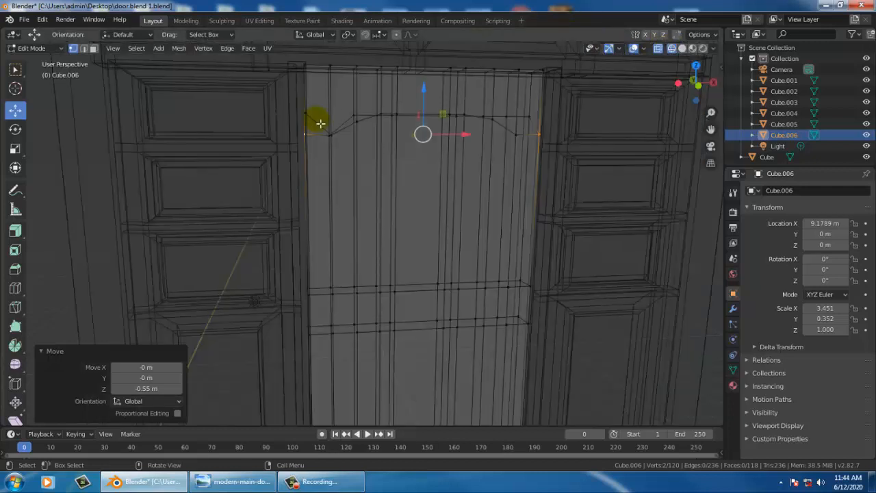
{"action": "left_click", "coordinate": [306, 114]}
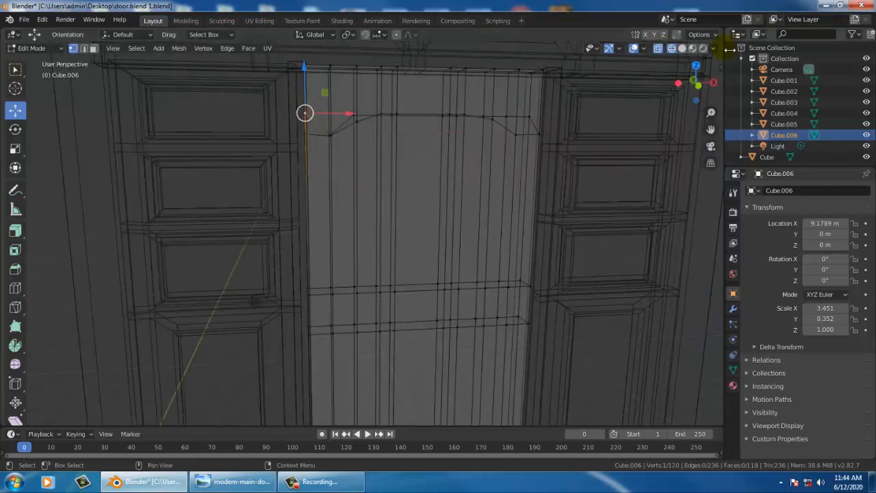
{"action": "left_click", "coordinate": [682, 48]}
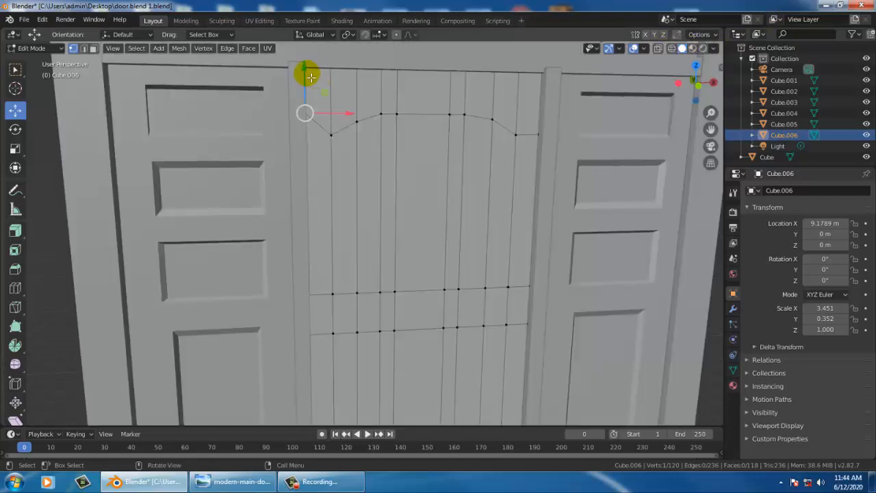
{"action": "left_click_drag", "start_coordinate": [308, 84], "coordinate": [307, 104]}
{"action": "middle_click_drag", "start_coordinate": [358, 209], "coordinate": [441, 293]}
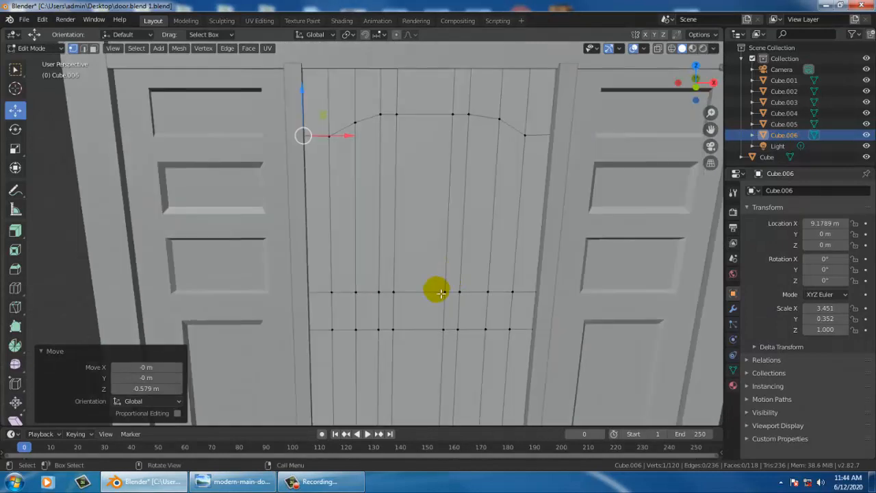
Step: Check the reference photo and raise the upper left panel's inner bottom corner vertex 0.348 m along Z
{"action": "left_click", "coordinate": [221, 485]}
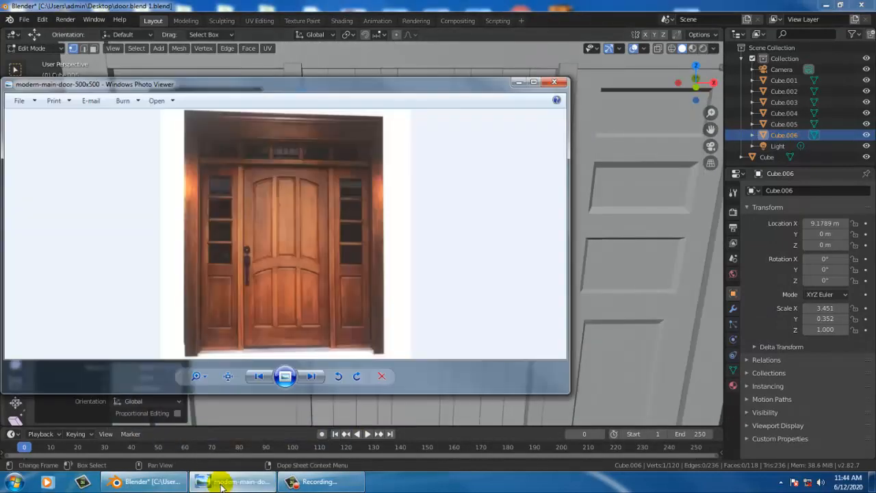
{"action": "left_click", "coordinate": [221, 485]}
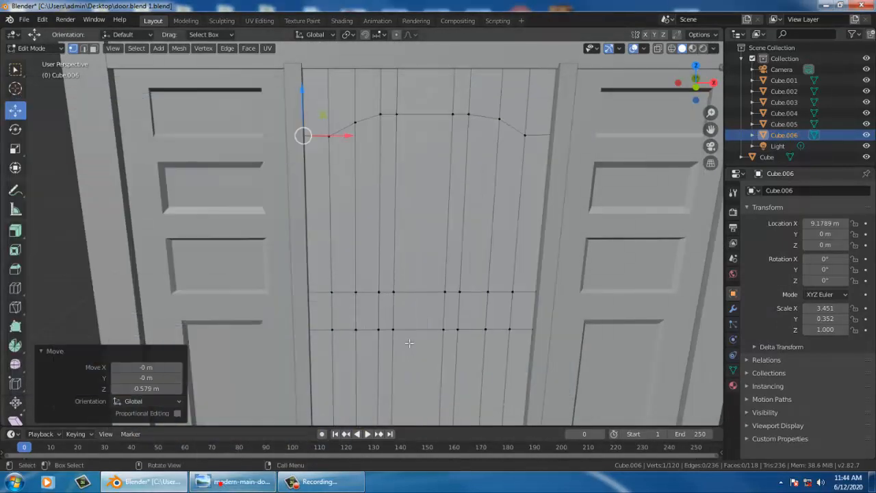
{"action": "left_click", "coordinate": [379, 293]}
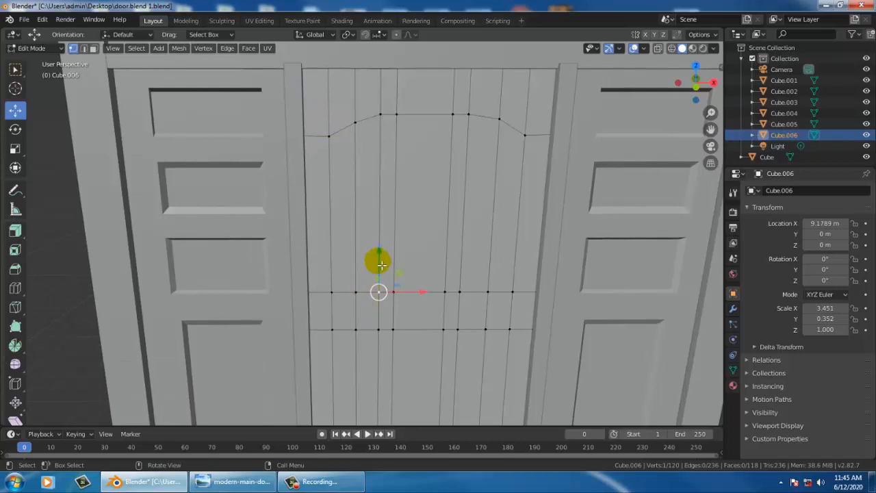
{"action": "left_click_drag", "start_coordinate": [381, 263], "coordinate": [373, 248]}
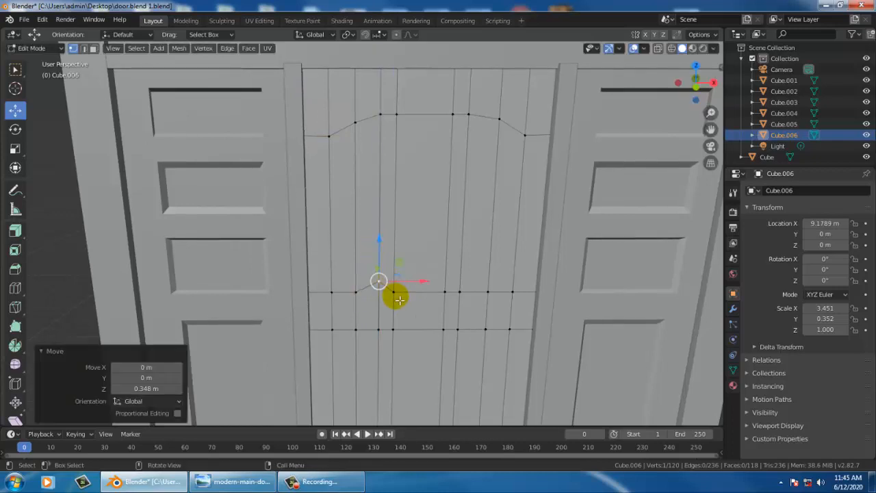
Step: Compare the panels' bottom edges with the reference photo and try to raise the upper middle panel's bottom left corner vertex
{"action": "left_click", "coordinate": [239, 484]}
{"action": "left_click", "coordinate": [240, 484]}
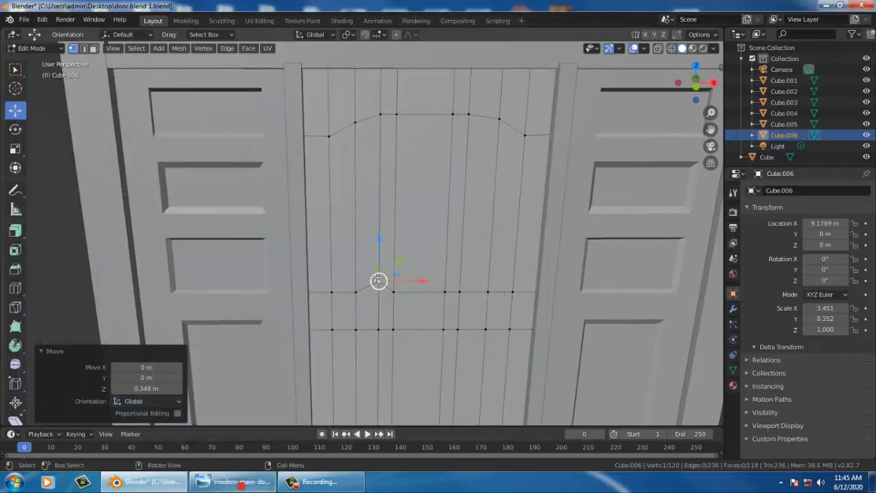
{"action": "left_click", "coordinate": [392, 292]}
{"action": "left_click_drag", "start_coordinate": [394, 252], "coordinate": [394, 235]}
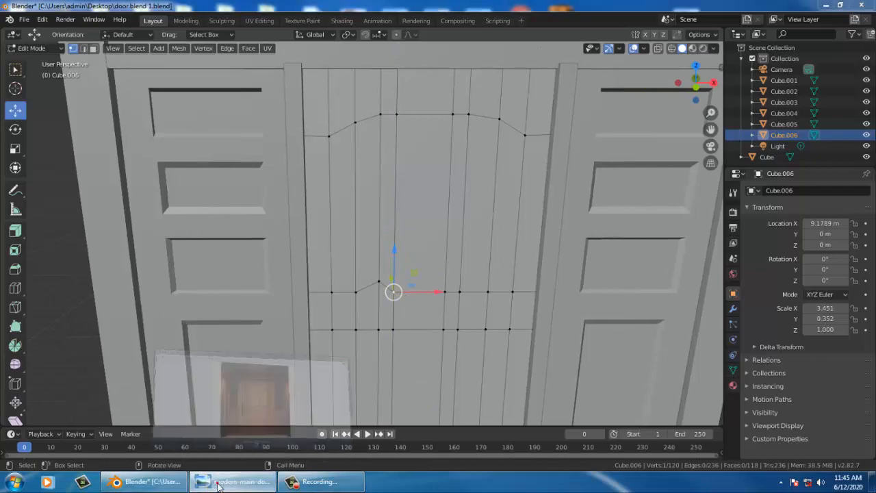
{"action": "left_click", "coordinate": [221, 483]}
{"action": "left_click", "coordinate": [218, 484]}
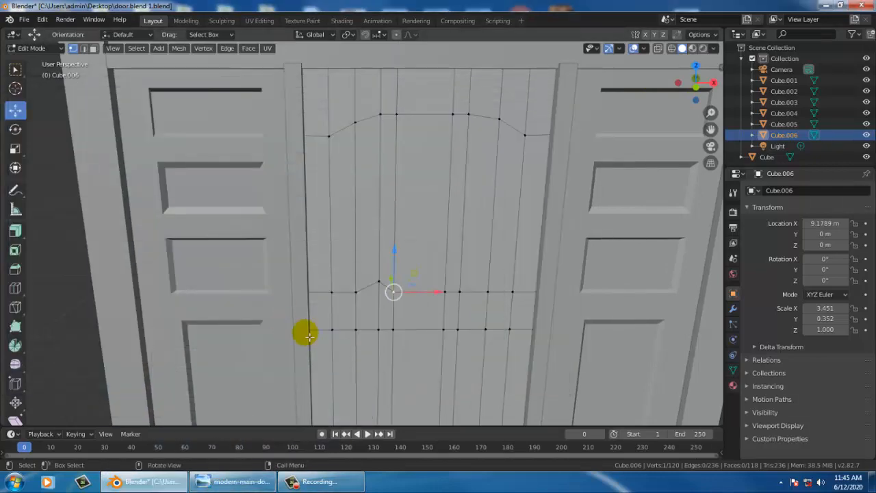
{"action": "left_click", "coordinate": [234, 482]}
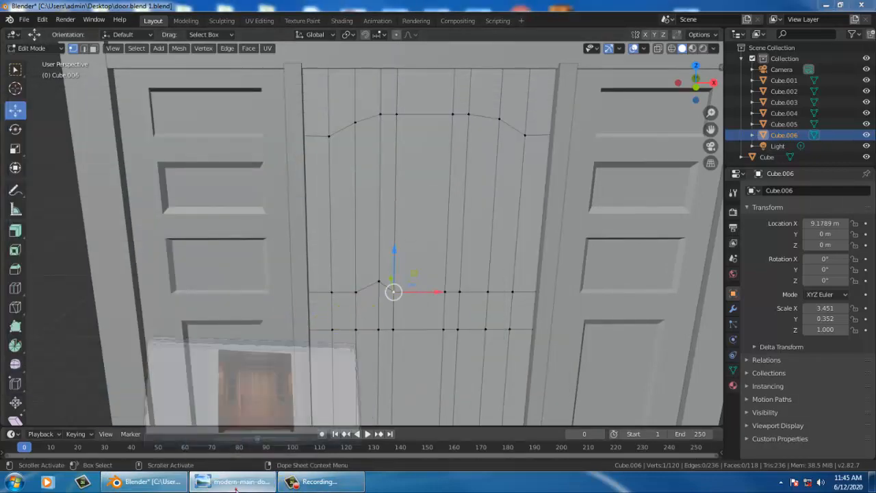
{"action": "left_click", "coordinate": [235, 481]}
Step: Raise the middle vertex on the upper left panel's bottom edge 0.315 m and the matching upper right panel vertex 0.298 m along Z
{"action": "left_click", "coordinate": [362, 296]}
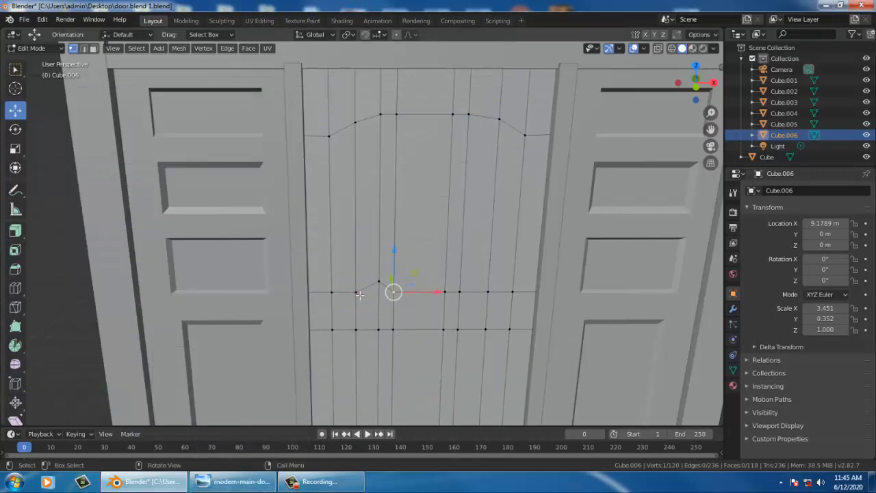
{"action": "left_click_drag", "start_coordinate": [361, 264], "coordinate": [346, 248]}
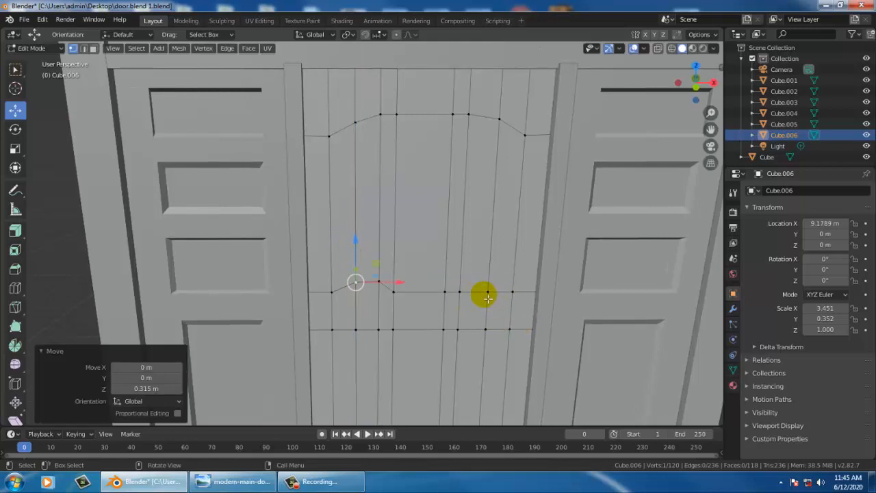
{"action": "left_click", "coordinate": [490, 299]}
{"action": "left_click_drag", "start_coordinate": [490, 270], "coordinate": [496, 252]}
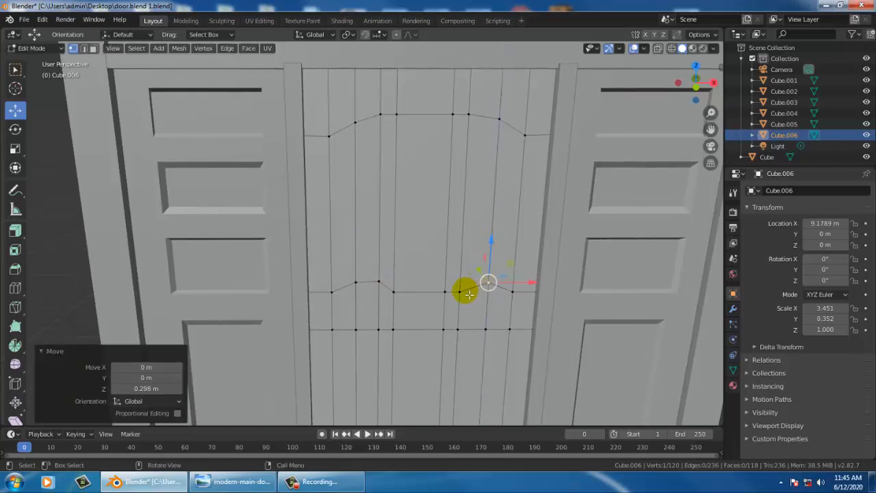
Step: Raise the upper right panel's outer bottom corner vertex 0.243 m along Z, redoing the first move
{"action": "left_click", "coordinate": [516, 296]}
{"action": "left_click_drag", "start_coordinate": [514, 267], "coordinate": [521, 249]}
{"action": "key", "text": "ctrl+z"}
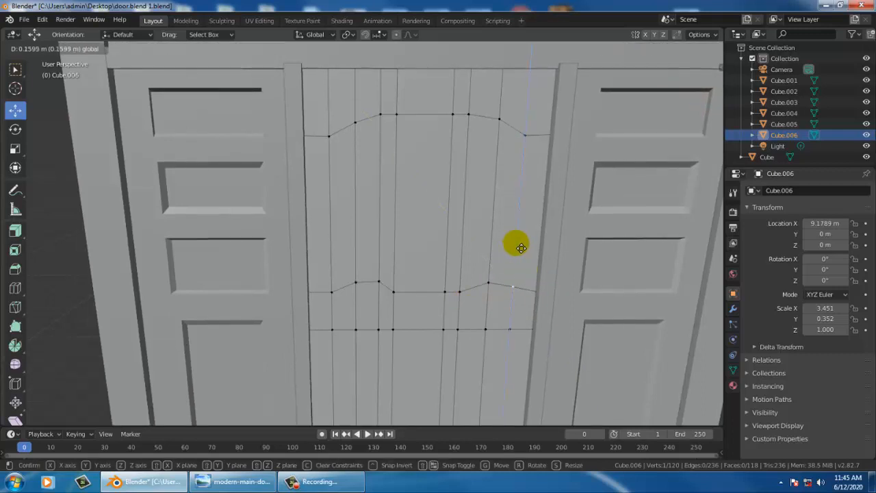
{"action": "left_click", "coordinate": [519, 245]}
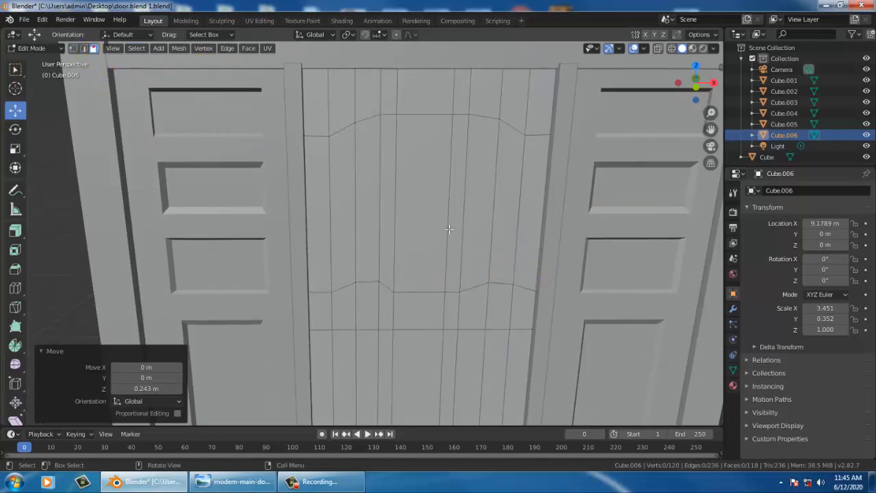
{"action": "left_click", "coordinate": [343, 185]}
{"action": "left_click", "coordinate": [357, 204], "text": "ctrl"}
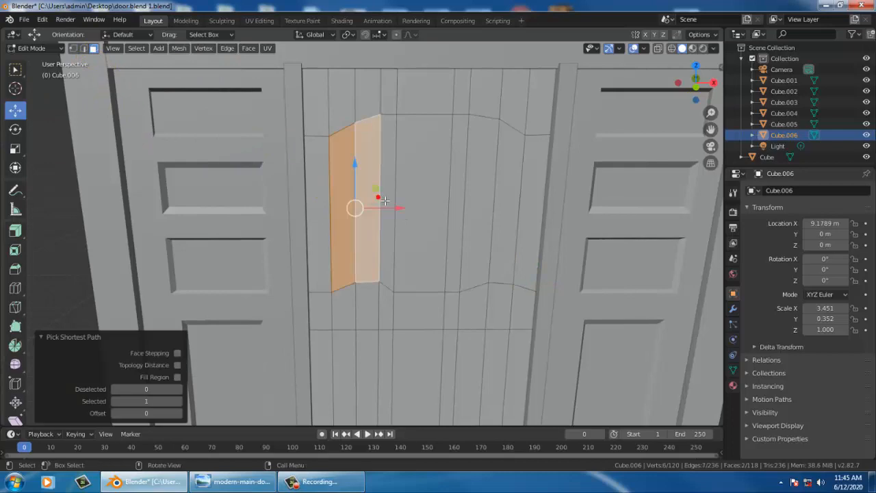
{"action": "middle_click_drag", "start_coordinate": [381, 254], "coordinate": [407, 210]}
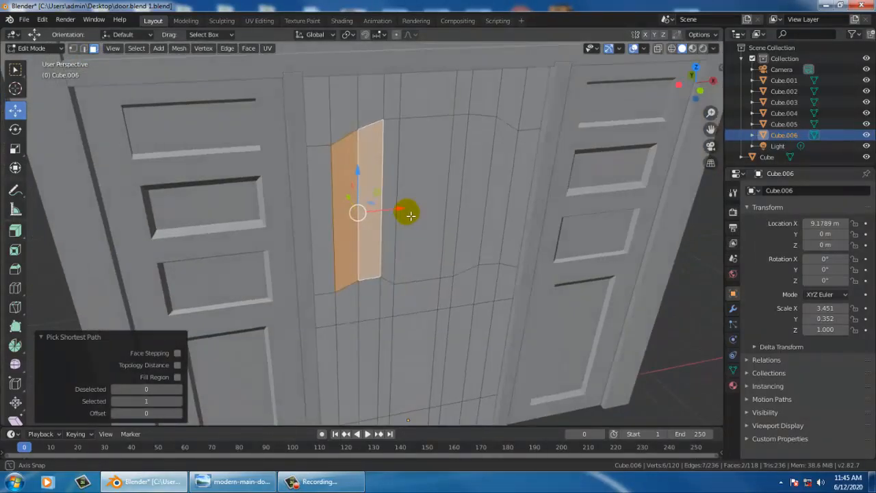
{"action": "left_click", "coordinate": [432, 194], "text": "ctrl"}
{"action": "left_click", "coordinate": [492, 181], "text": "ctrl"}
{"action": "left_click", "coordinate": [507, 183], "text": "ctrl"}
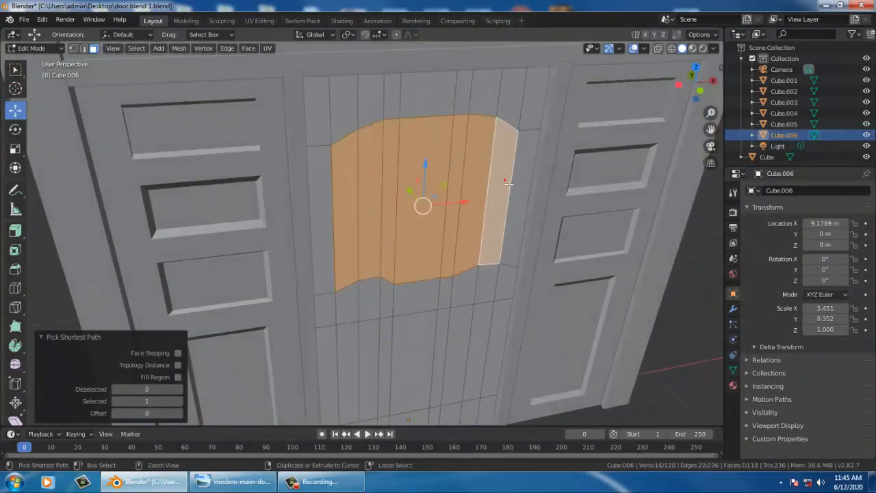
Step: Inset the upper left panel's two faces together with a thickness of 0.04547 m
{"action": "left_click", "coordinate": [415, 146]}
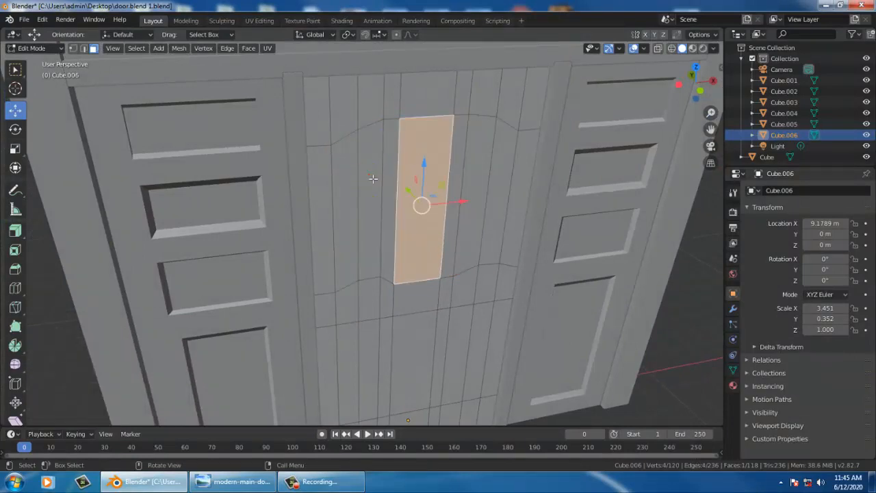
{"action": "left_click", "coordinate": [373, 179], "text": "ctrl"}
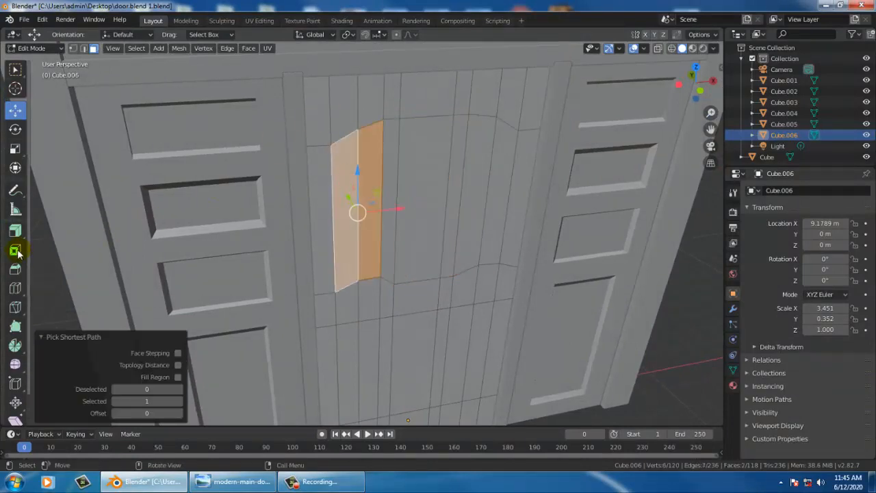
{"action": "middle_click_drag", "start_coordinate": [299, 212], "coordinate": [269, 200]}
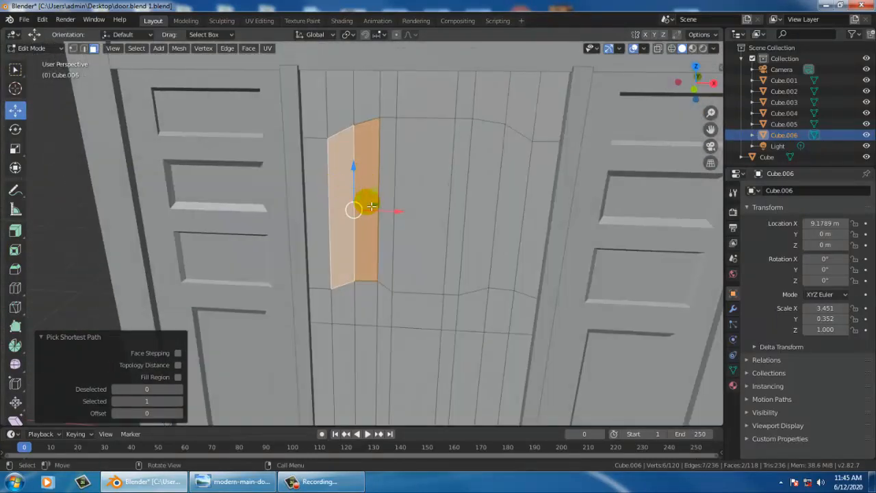
{"action": "left_click", "coordinate": [14, 254]}
{"action": "middle_click_drag", "start_coordinate": [401, 223], "coordinate": [432, 212]}
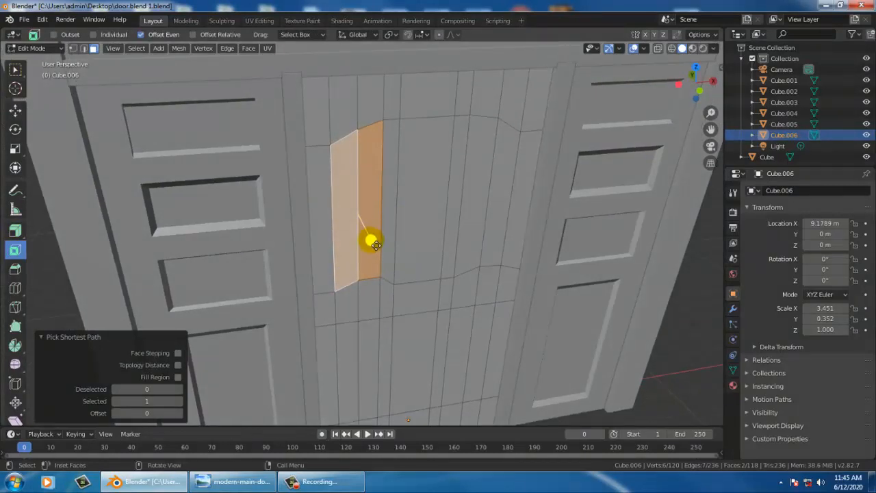
{"action": "mouse_move", "coordinate": [375, 245]}
{"action": "left_mouse_down"}
{"action": "mouse_move", "coordinate": [377, 252]}
{"action": "mouse_move", "coordinate": [361, 196]}
{"action": "mouse_move", "coordinate": [387, 242]}
{"action": "mouse_move", "coordinate": [373, 231]}
{"action": "mouse_move", "coordinate": [381, 236]}
{"action": "left_mouse_up"}
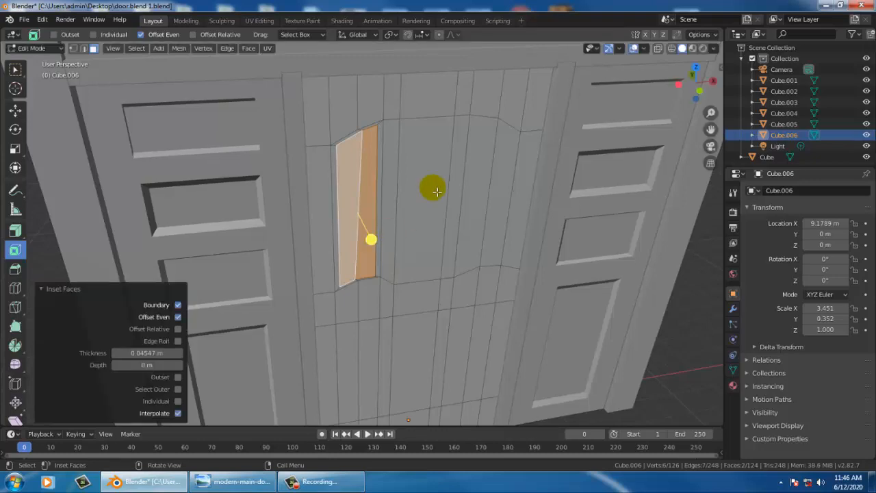
Step: Scale the upper left panel's inset faces to 0.975 along Z
{"action": "middle_click_drag", "start_coordinate": [430, 187], "coordinate": [397, 143]}
{"action": "scroll", "coordinate": [373, 211], "scroll_direction": "up", "scroll_amount": 5}
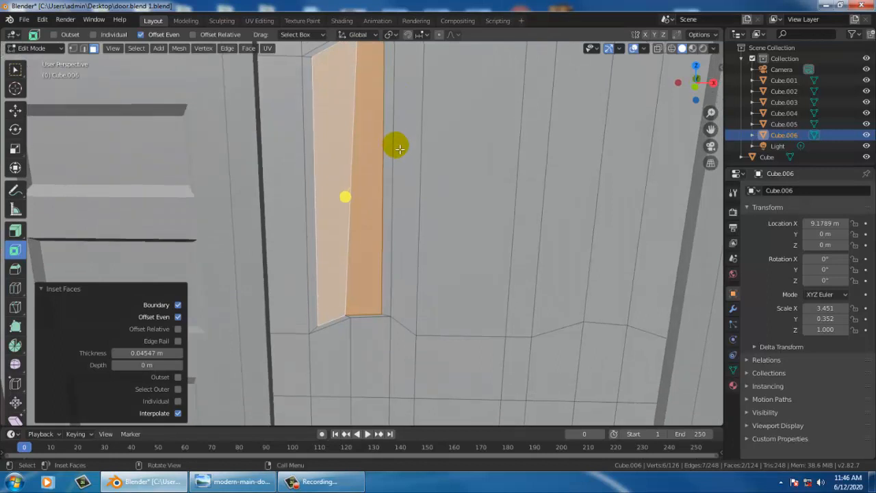
{"action": "left_click", "coordinate": [15, 129]}
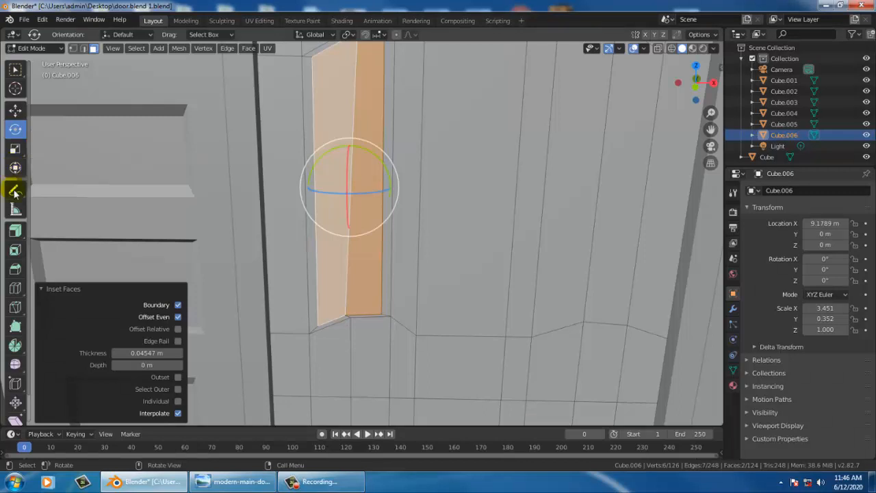
{"action": "left_click", "coordinate": [15, 148]}
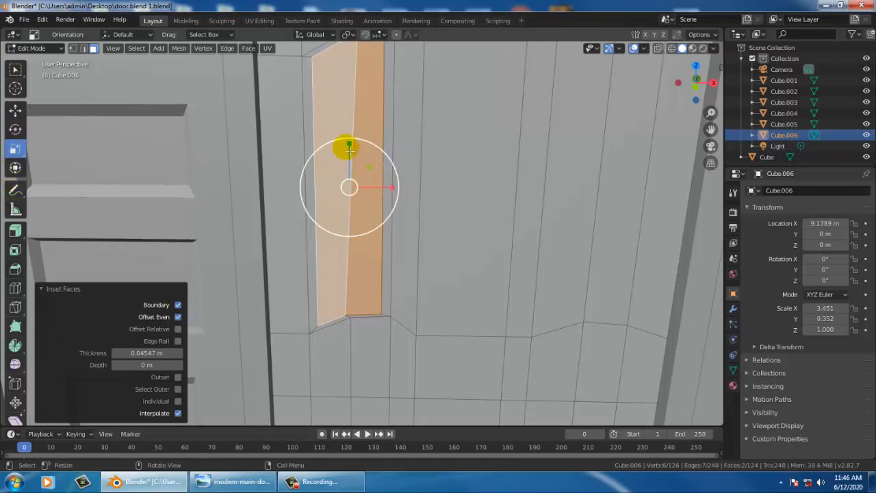
{"action": "left_click_drag", "start_coordinate": [350, 146], "coordinate": [365, 156]}
Step: Extrude the upper left panel's inset faces with an offset of 0.273 m
{"action": "middle_click_drag", "start_coordinate": [365, 156], "coordinate": [395, 233]}
{"action": "left_click", "coordinate": [15, 232]}
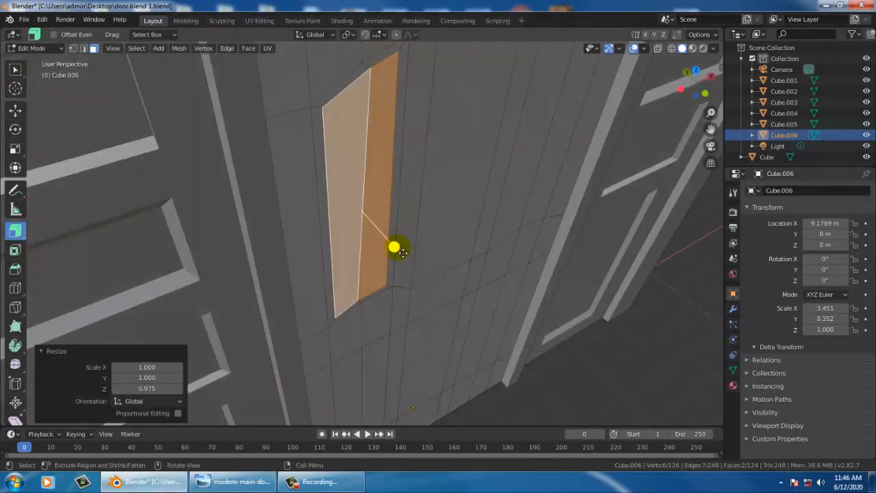
{"action": "left_click_drag", "start_coordinate": [403, 252], "coordinate": [426, 222]}
Step: Scale the upper left panel's recessed faces to 0.971 along Z and narrow them slightly along X
{"action": "middle_click_drag", "start_coordinate": [334, 211], "coordinate": [377, 158]}
{"action": "left_click", "coordinate": [15, 150]}
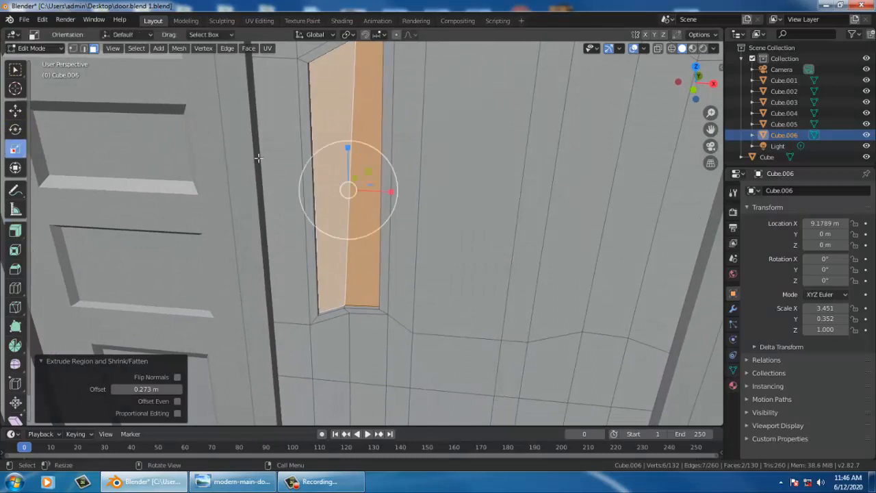
{"action": "left_click_drag", "start_coordinate": [348, 152], "coordinate": [348, 154]}
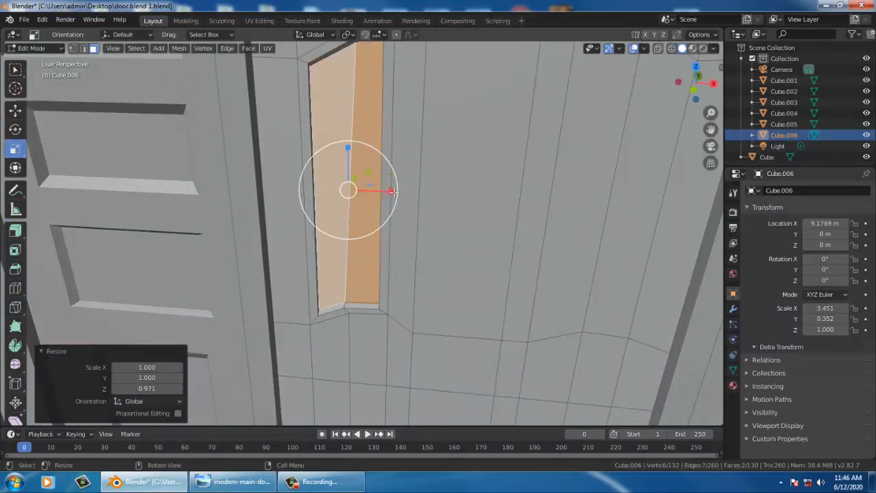
{"action": "left_click_drag", "start_coordinate": [392, 192], "coordinate": [386, 190]}
{"action": "middle_click_drag", "start_coordinate": [336, 149], "coordinate": [416, 162]}
{"action": "left_click", "coordinate": [624, 276]}
{"action": "middle_click_drag", "start_coordinate": [577, 203], "coordinate": [432, 208]}
{"action": "scroll", "coordinate": [433, 207], "scroll_direction": "up", "scroll_amount": 2}
{"action": "scroll", "coordinate": [433, 208], "scroll_direction": "down", "scroll_amount": 5}
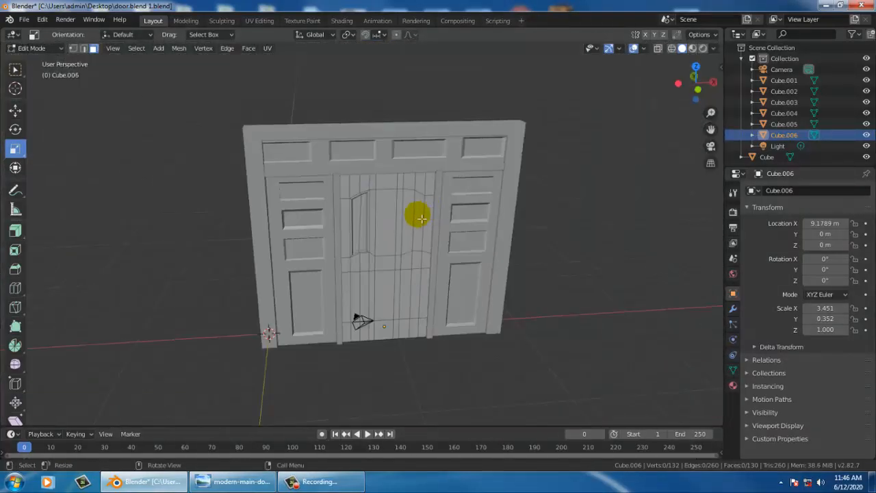
Step: Inset the upper middle panel's face with a thickness of 0.04952 m
{"action": "scroll", "coordinate": [390, 223], "scroll_direction": "up", "scroll_amount": 3}
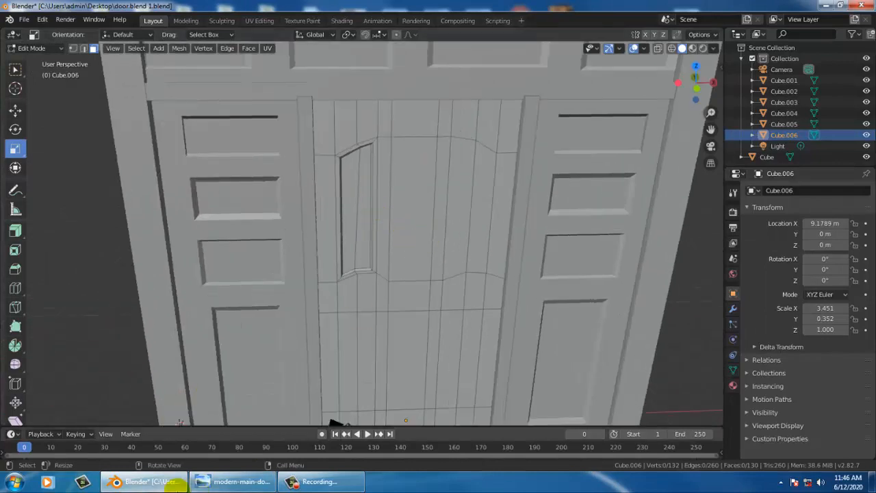
{"action": "left_click", "coordinate": [194, 483]}
{"action": "left_click", "coordinate": [194, 482]}
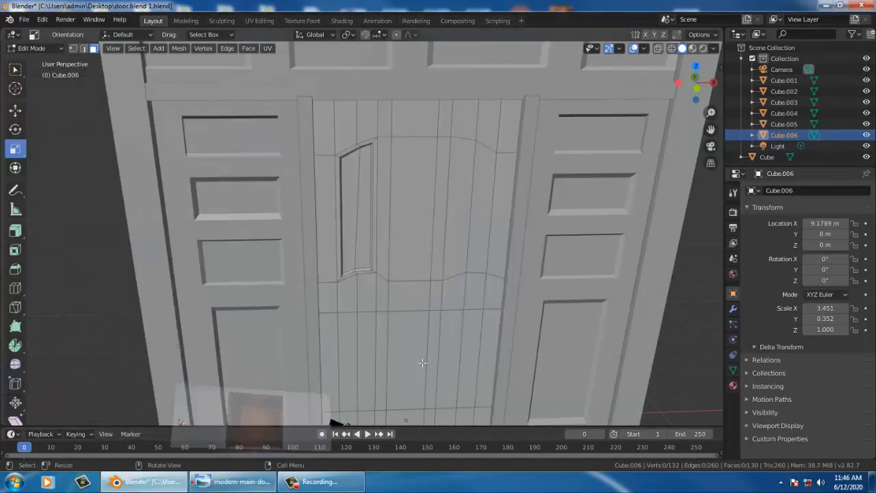
{"action": "left_click", "coordinate": [416, 211]}
{"action": "scroll", "coordinate": [428, 183], "scroll_direction": "down", "scroll_amount": 1}
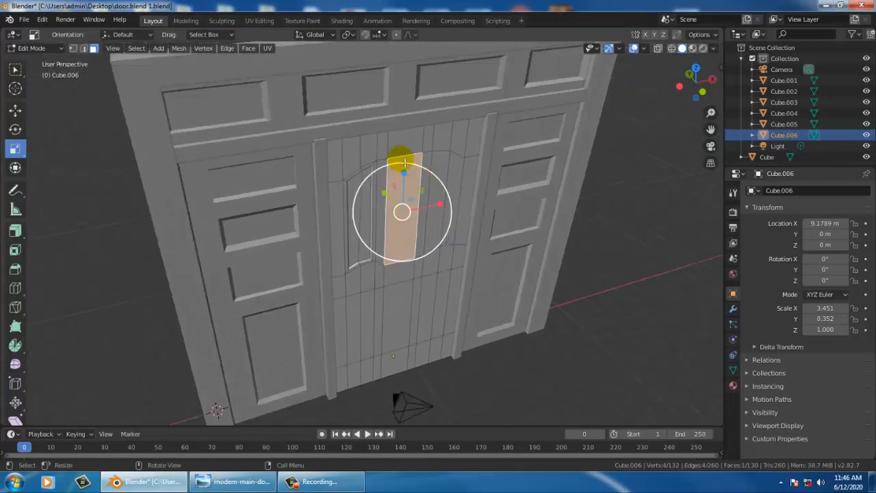
{"action": "scroll", "coordinate": [401, 159], "scroll_direction": "up", "scroll_amount": 2}
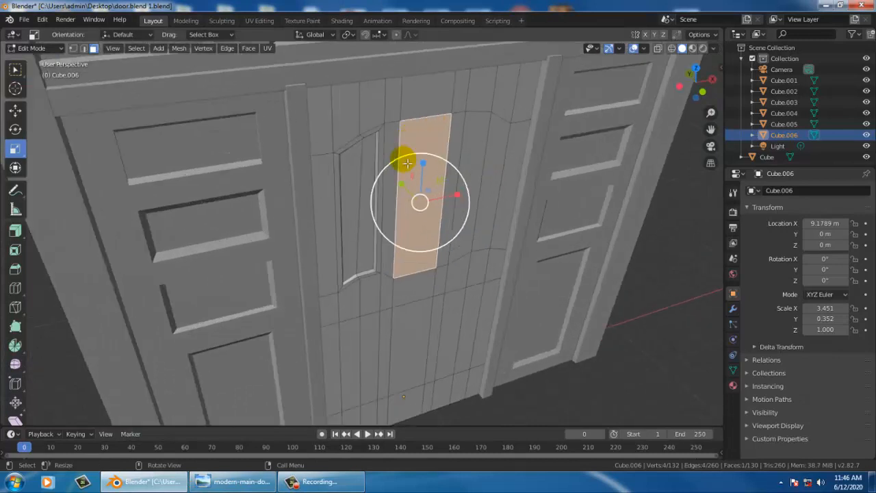
{"action": "left_click", "coordinate": [15, 251]}
{"action": "left_click_drag", "start_coordinate": [450, 233], "coordinate": [454, 232]}
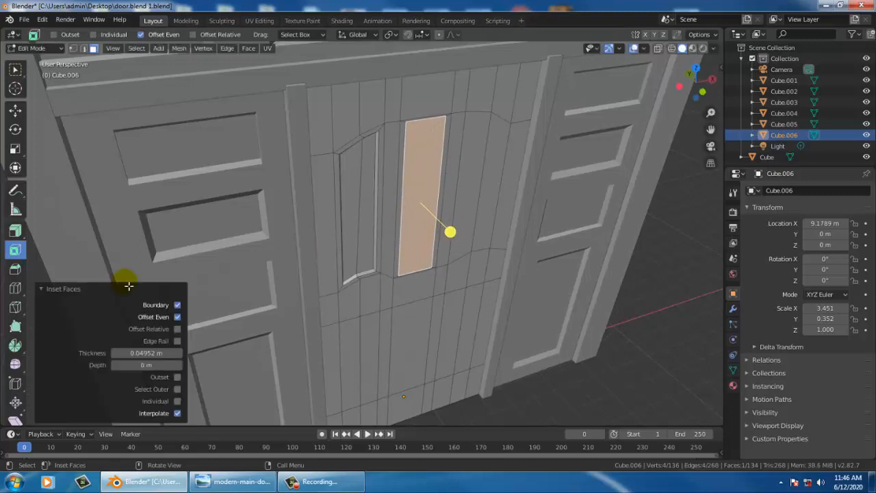
Step: Scale the upper middle panel's inset face to 0.945 along Z
{"action": "left_click", "coordinate": [16, 149]}
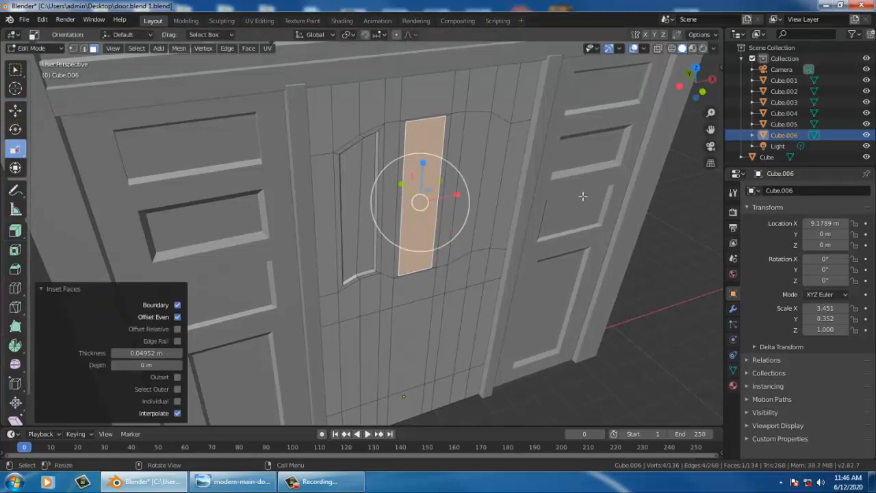
{"action": "left_click_drag", "start_coordinate": [425, 167], "coordinate": [425, 170]}
{"action": "middle_click_drag", "start_coordinate": [426, 171], "coordinate": [475, 195]}
{"action": "scroll", "coordinate": [463, 181], "scroll_direction": "down", "scroll_amount": 1}
{"action": "scroll", "coordinate": [463, 180], "scroll_direction": "up", "scroll_amount": 2}
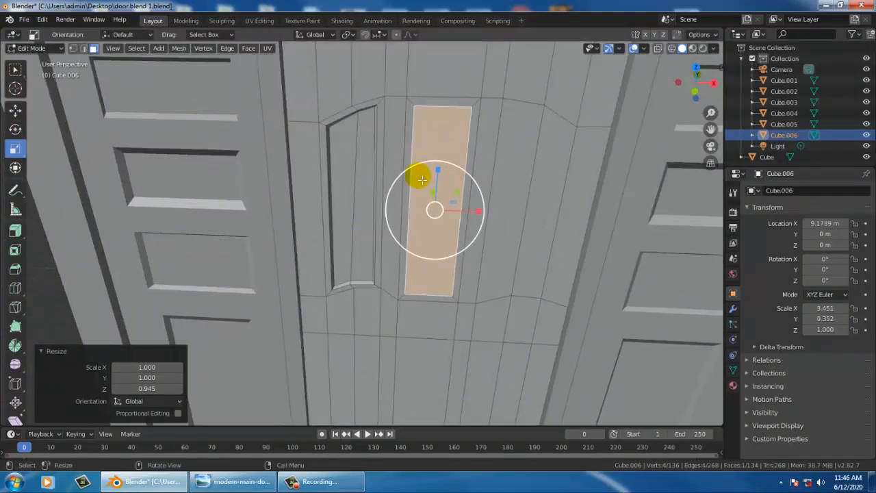
Step: Extrude the upper middle panel's inset face -0.159 m along its normal to recess it into the door
{"action": "middle_click_drag", "start_coordinate": [422, 179], "coordinate": [50, 196]}
{"action": "left_click_drag", "start_coordinate": [15, 231], "coordinate": [62, 233]}
{"action": "left_click_drag", "start_coordinate": [448, 225], "coordinate": [446, 221]}
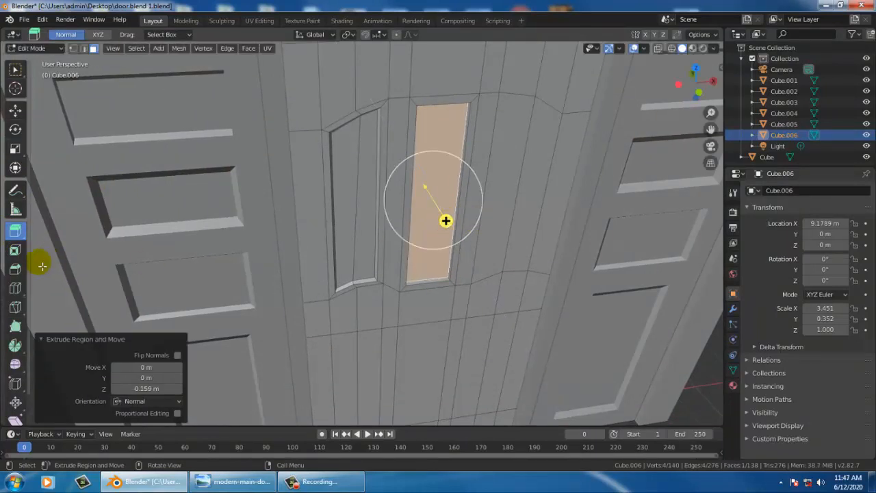
Step: Scale the upper middle panel's recessed face to 0.916 along Z and 0.887 along X
{"action": "left_click", "coordinate": [14, 150]}
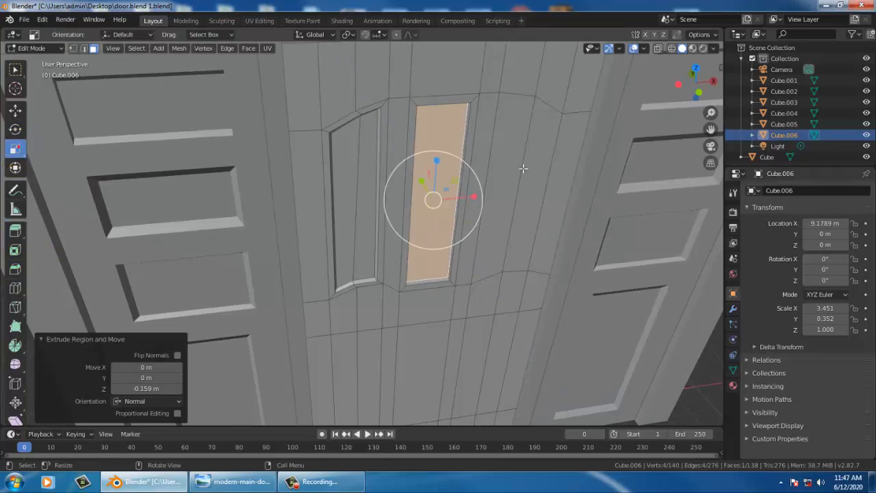
{"action": "left_click_drag", "start_coordinate": [439, 165], "coordinate": [440, 172]}
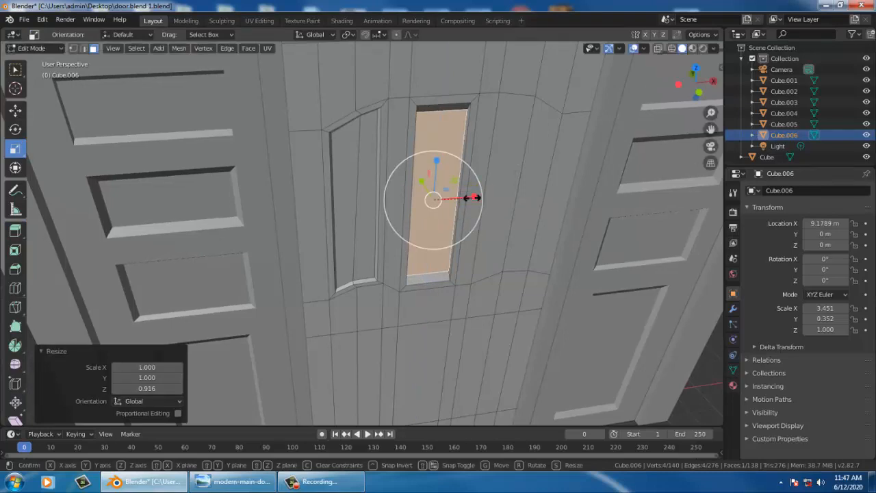
{"action": "left_click_drag", "start_coordinate": [473, 198], "coordinate": [467, 198]}
{"action": "middle_click_drag", "start_coordinate": [505, 194], "coordinate": [442, 176]}
{"action": "scroll", "coordinate": [425, 189], "scroll_direction": "down", "scroll_amount": 5}
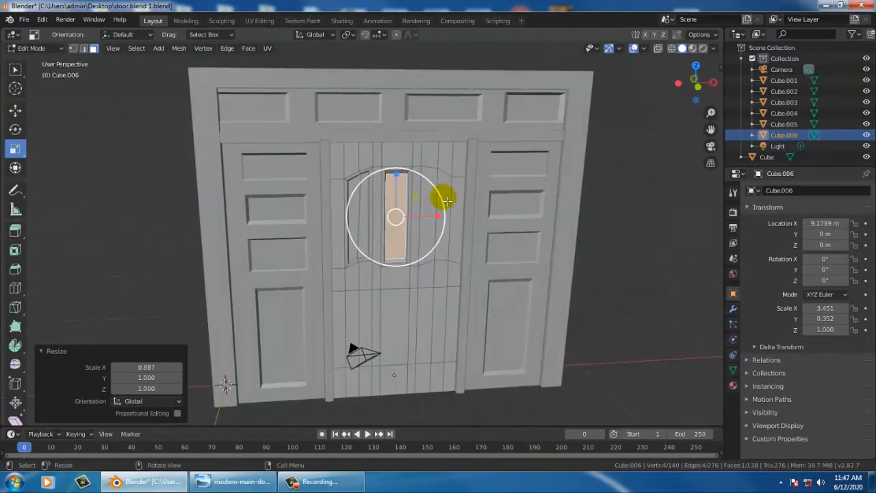
Step: Inset the upper right panel's two faces together with a thickness of 0.06301 m
{"action": "middle_click_drag", "start_coordinate": [465, 235], "coordinate": [468, 174]}
{"action": "scroll", "coordinate": [457, 207], "scroll_direction": "up", "scroll_amount": 4}
{"action": "scroll", "coordinate": [470, 203], "scroll_direction": "down", "scroll_amount": 3}
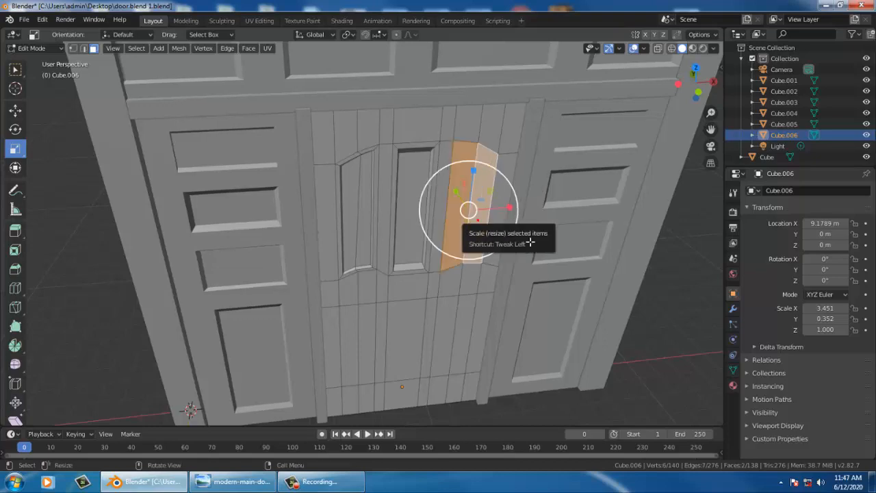
{"action": "middle_click_drag", "start_coordinate": [520, 241], "coordinate": [485, 210]}
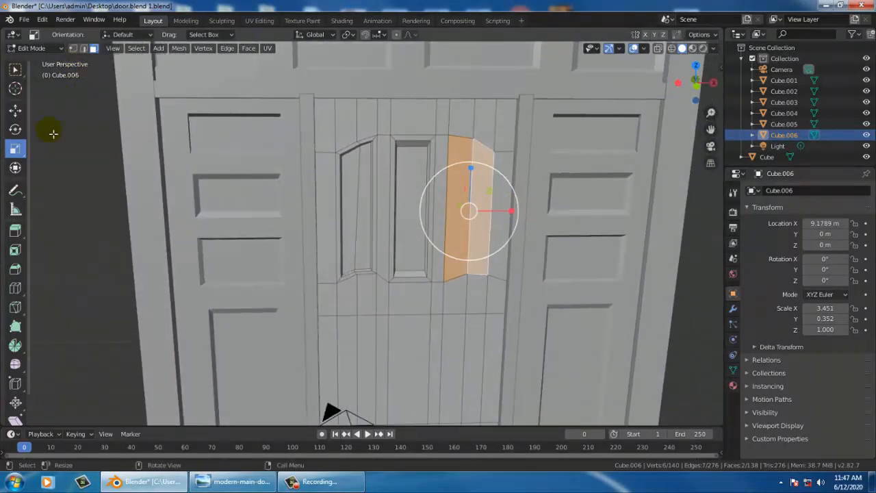
{"action": "left_click", "coordinate": [15, 249]}
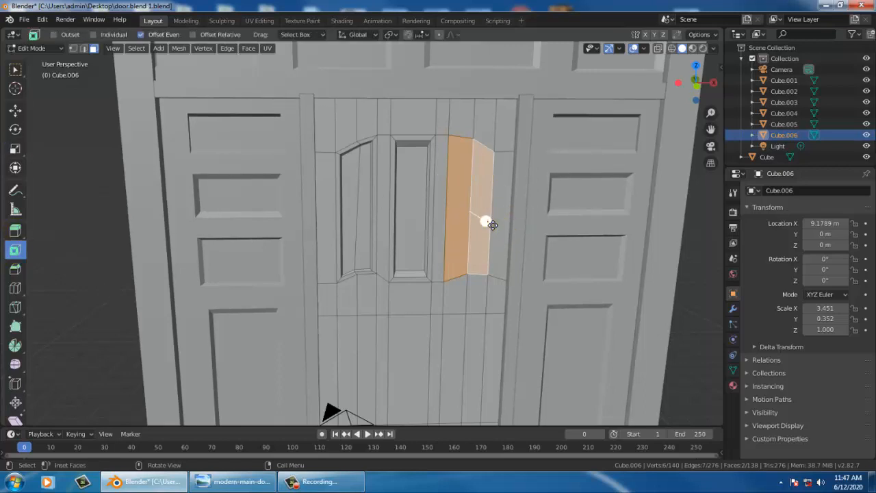
{"action": "left_click_drag", "start_coordinate": [492, 224], "coordinate": [483, 219]}
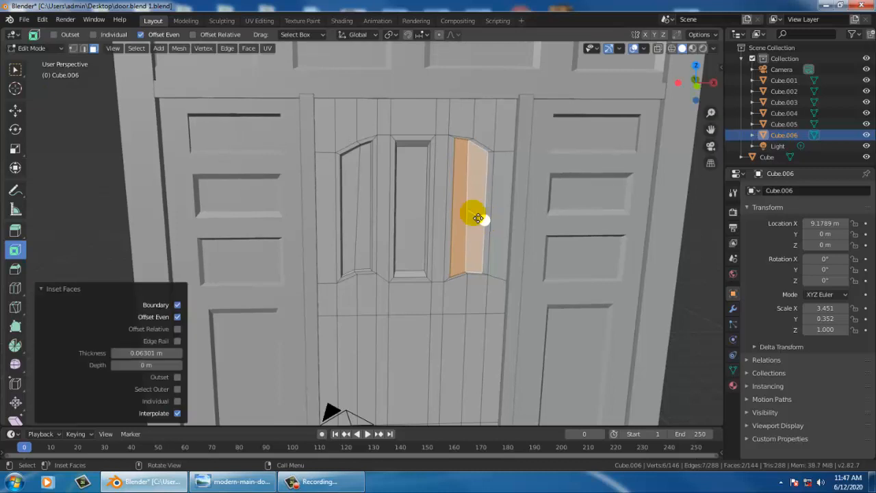
Step: Scale the upper right panel's inset faces to 0.984 along Z
{"action": "left_click", "coordinate": [17, 152]}
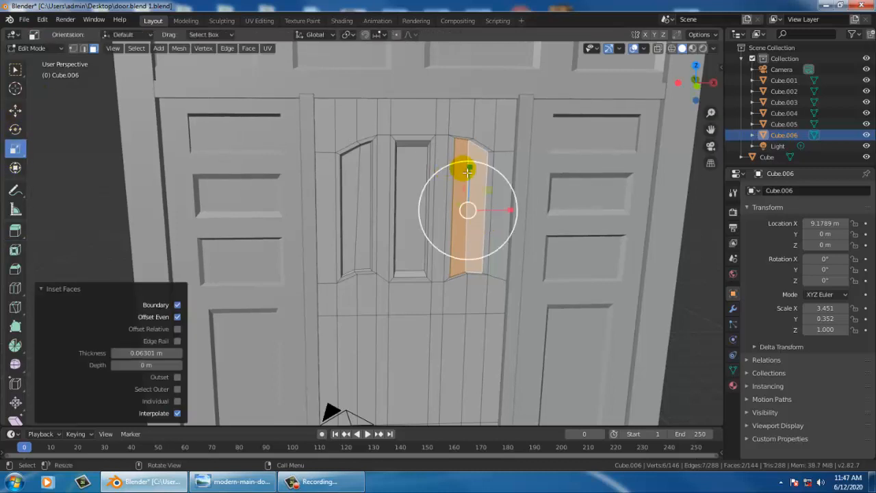
{"action": "left_click_drag", "start_coordinate": [473, 167], "coordinate": [471, 168]}
{"action": "middle_click_drag", "start_coordinate": [497, 184], "coordinate": [476, 149]}
{"action": "scroll", "coordinate": [482, 156], "scroll_direction": "down", "scroll_amount": 3}
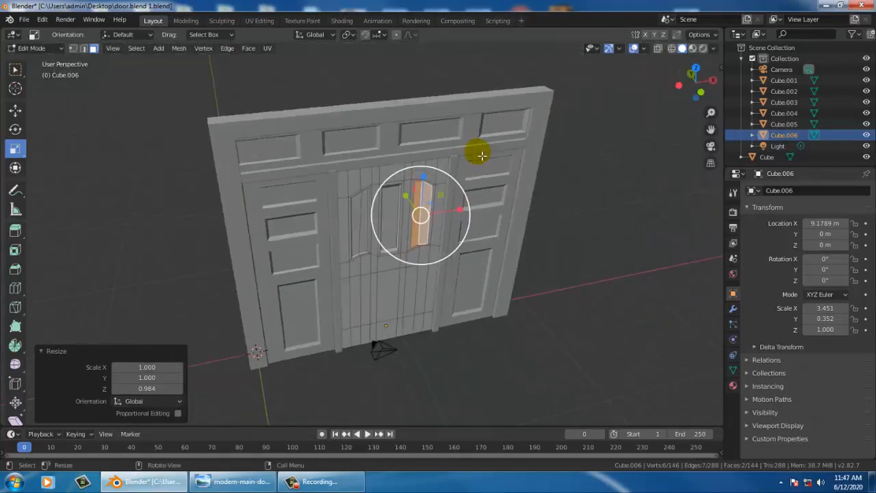
Step: Extrude the upper right panel's inset faces -0.161 m along their normal to recess them into the door
{"action": "scroll", "coordinate": [482, 156], "scroll_direction": "up", "scroll_amount": 4}
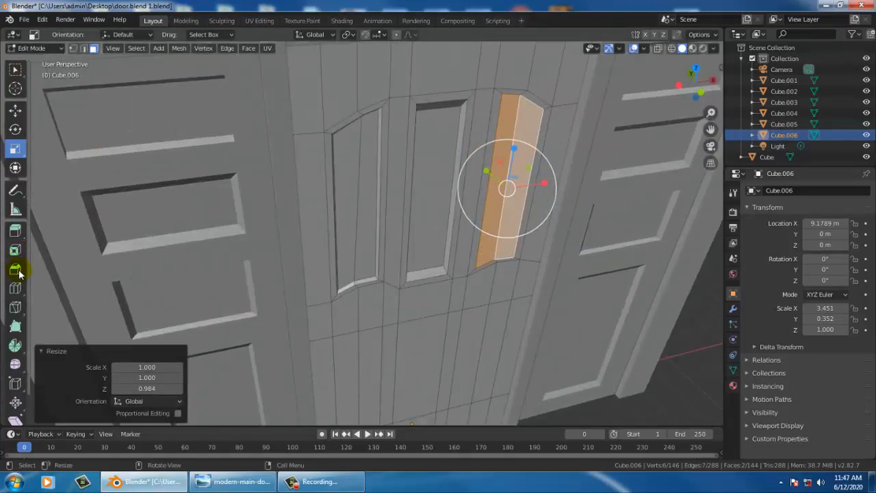
{"action": "left_click", "coordinate": [15, 231]}
{"action": "left_click_drag", "start_coordinate": [529, 208], "coordinate": [526, 204]}
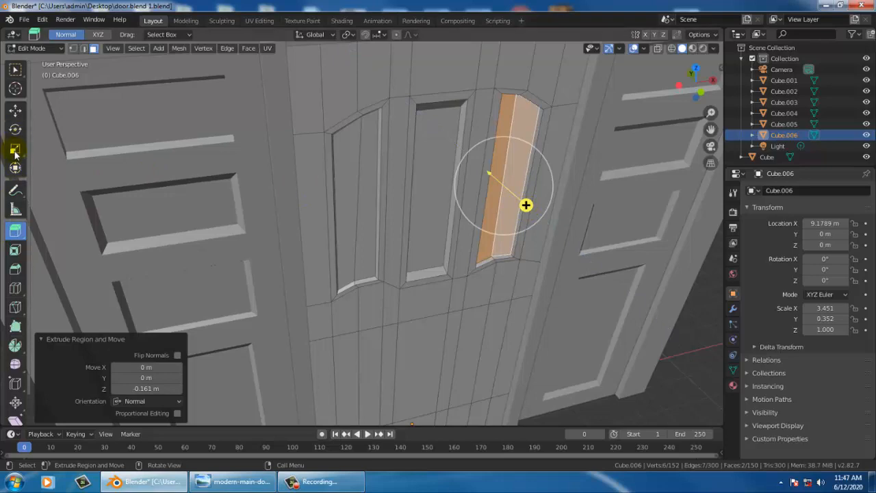
Step: Scale the upper right panel's recessed faces down slightly along Z and along X, and clear the selection
{"action": "left_click", "coordinate": [15, 148]}
{"action": "middle_click_drag", "start_coordinate": [500, 186], "coordinate": [562, 171]}
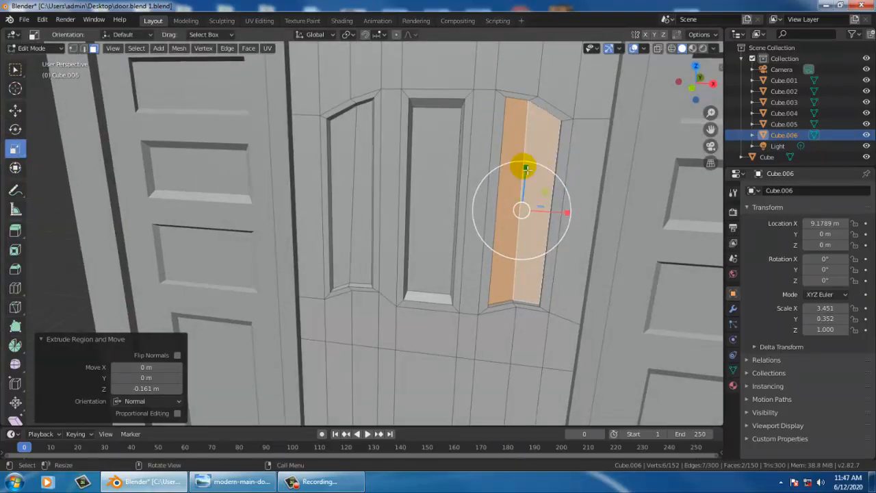
{"action": "left_click_drag", "start_coordinate": [526, 169], "coordinate": [523, 174]}
{"action": "left_click_drag", "start_coordinate": [570, 216], "coordinate": [557, 210]}
{"action": "middle_click_drag", "start_coordinate": [477, 188], "coordinate": [438, 186]}
{"action": "left_click", "coordinate": [594, 186]}
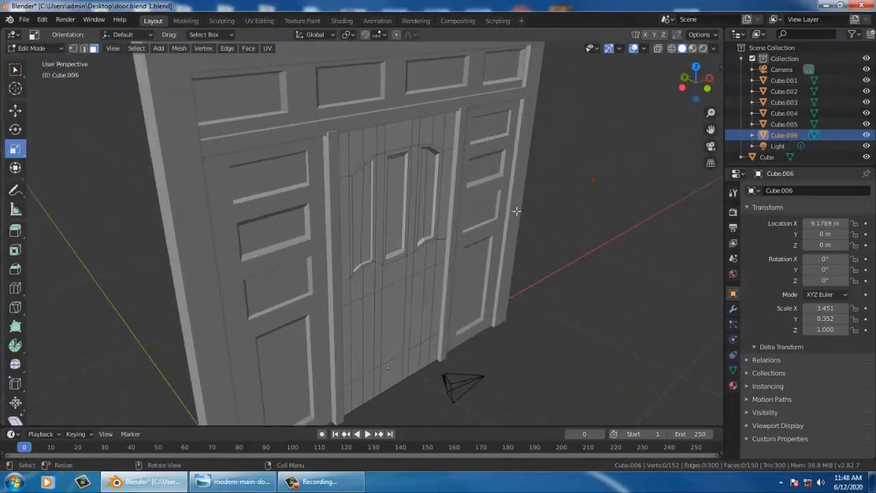
Step: Compare the door leaf's three recessed upper panels with the reference door photo
{"action": "middle_click_drag", "start_coordinate": [517, 212], "coordinate": [429, 278]}
{"action": "scroll", "coordinate": [411, 273], "scroll_direction": "down", "scroll_amount": 3}
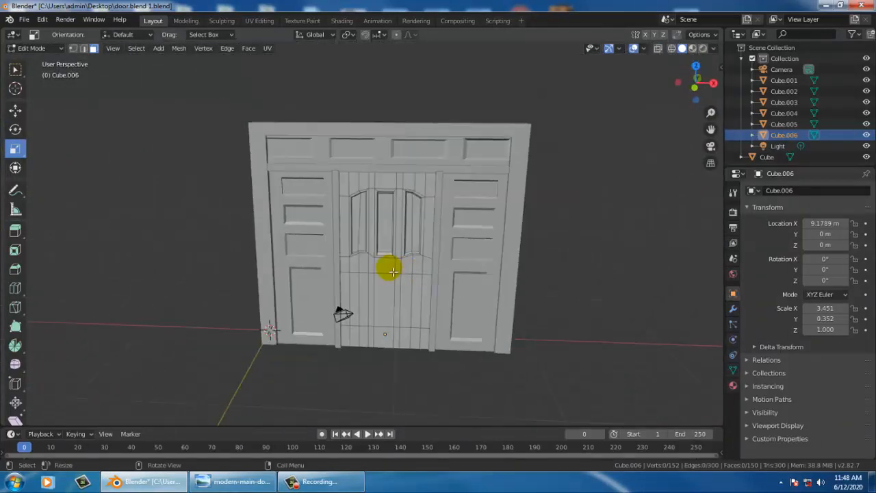
{"action": "scroll", "coordinate": [413, 272], "scroll_direction": "up", "scroll_amount": 3}
{"action": "middle_click_drag", "start_coordinate": [443, 242], "coordinate": [406, 228]}
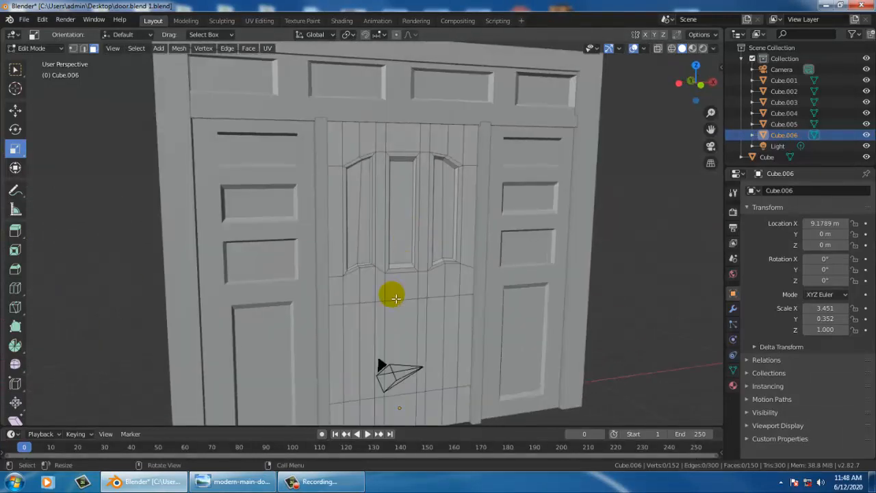
{"action": "left_click", "coordinate": [237, 483]}
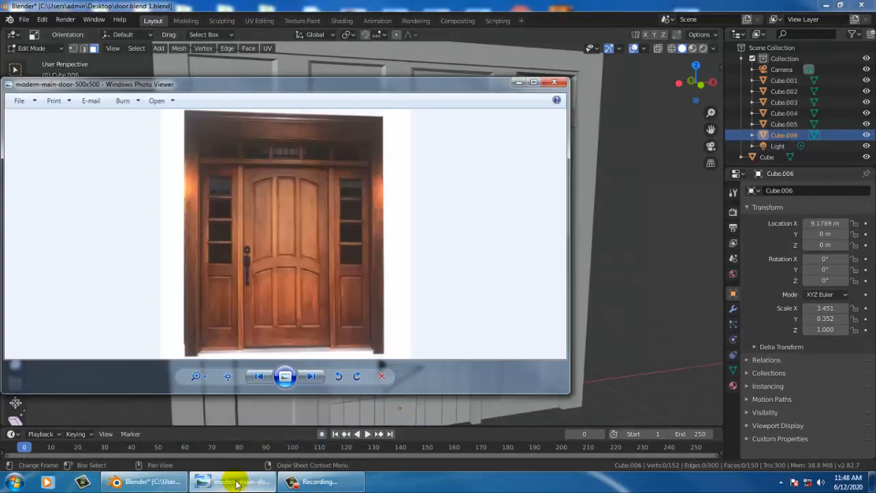
{"action": "left_click", "coordinate": [237, 483]}
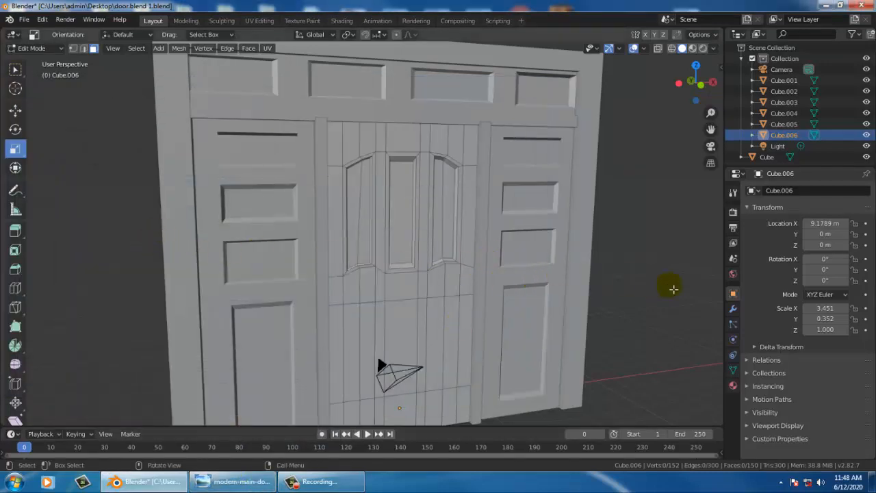
{"action": "middle_click_drag", "start_coordinate": [673, 289], "coordinate": [583, 293]}
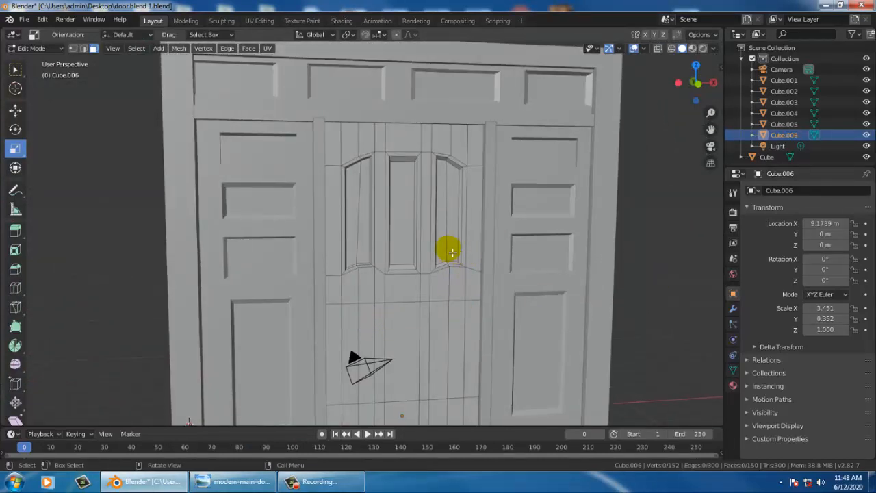
{"action": "middle_click_drag", "start_coordinate": [448, 251], "coordinate": [472, 271]}
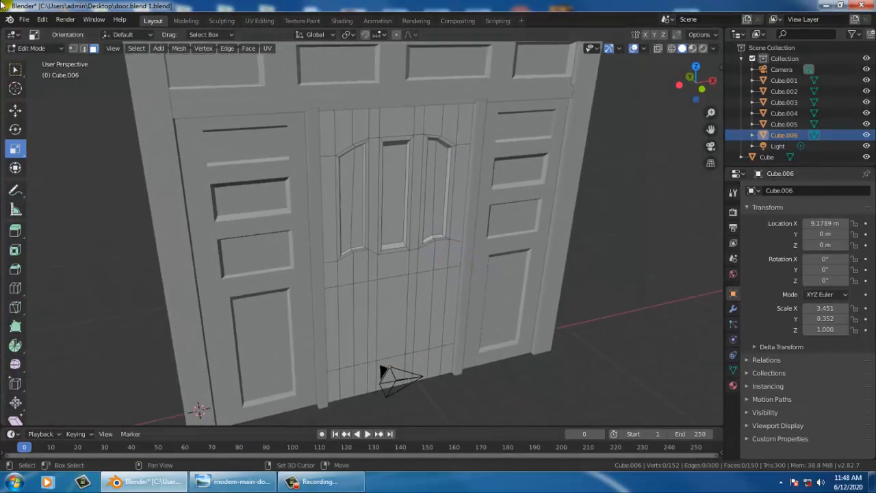
Step: Save the door model under its current file name
{"action": "left_click", "coordinate": [24, 19]}
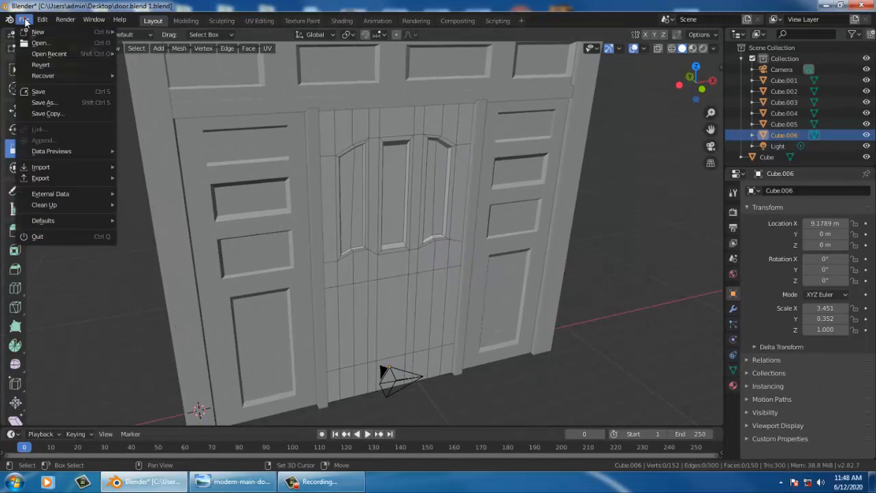
{"action": "left_click", "coordinate": [55, 91]}
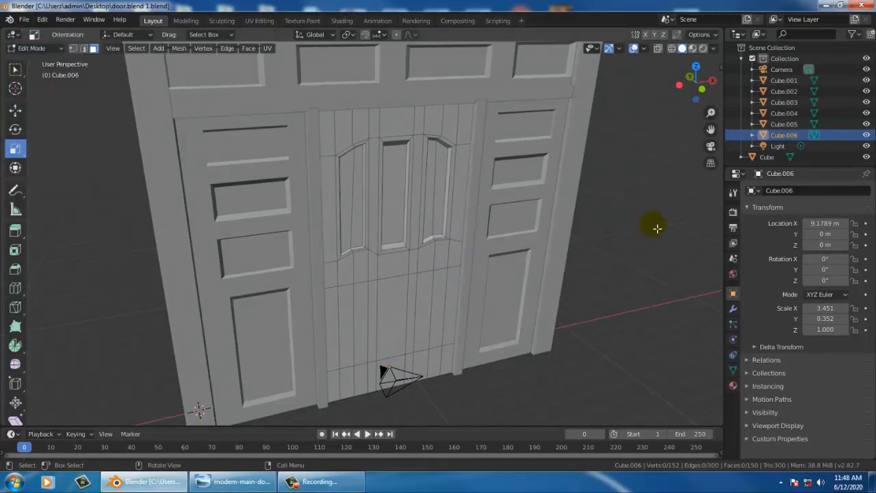
{"action": "middle_click_drag", "start_coordinate": [267, 221], "coordinate": [416, 228]}
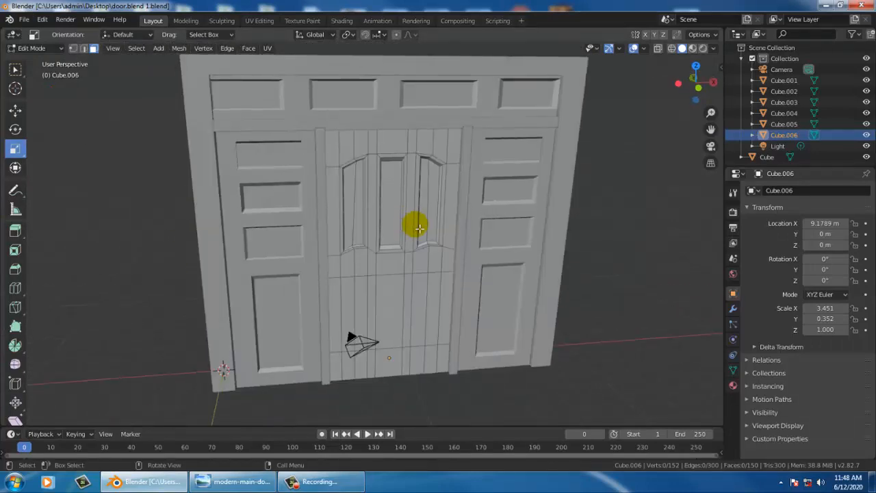